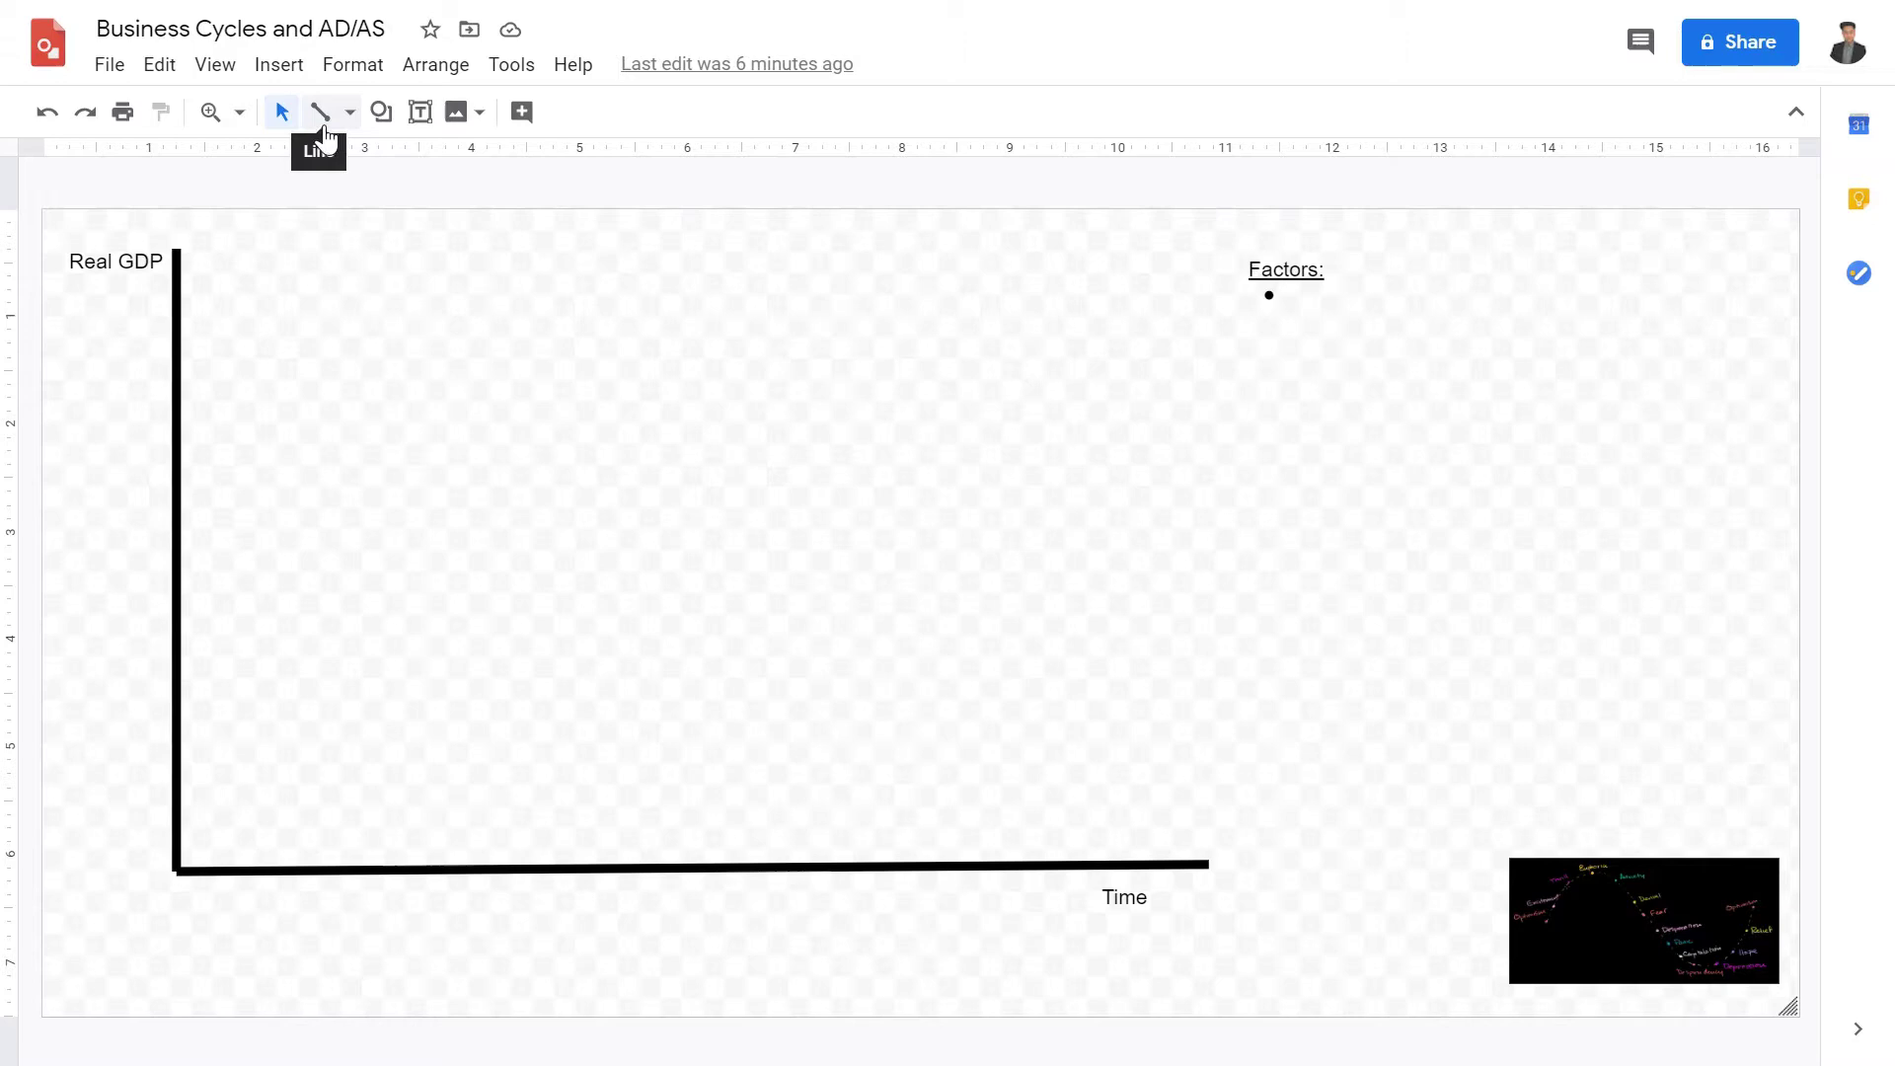
Step: Set all the text in the Factors text box to font size 18
left_click(1338, 330)
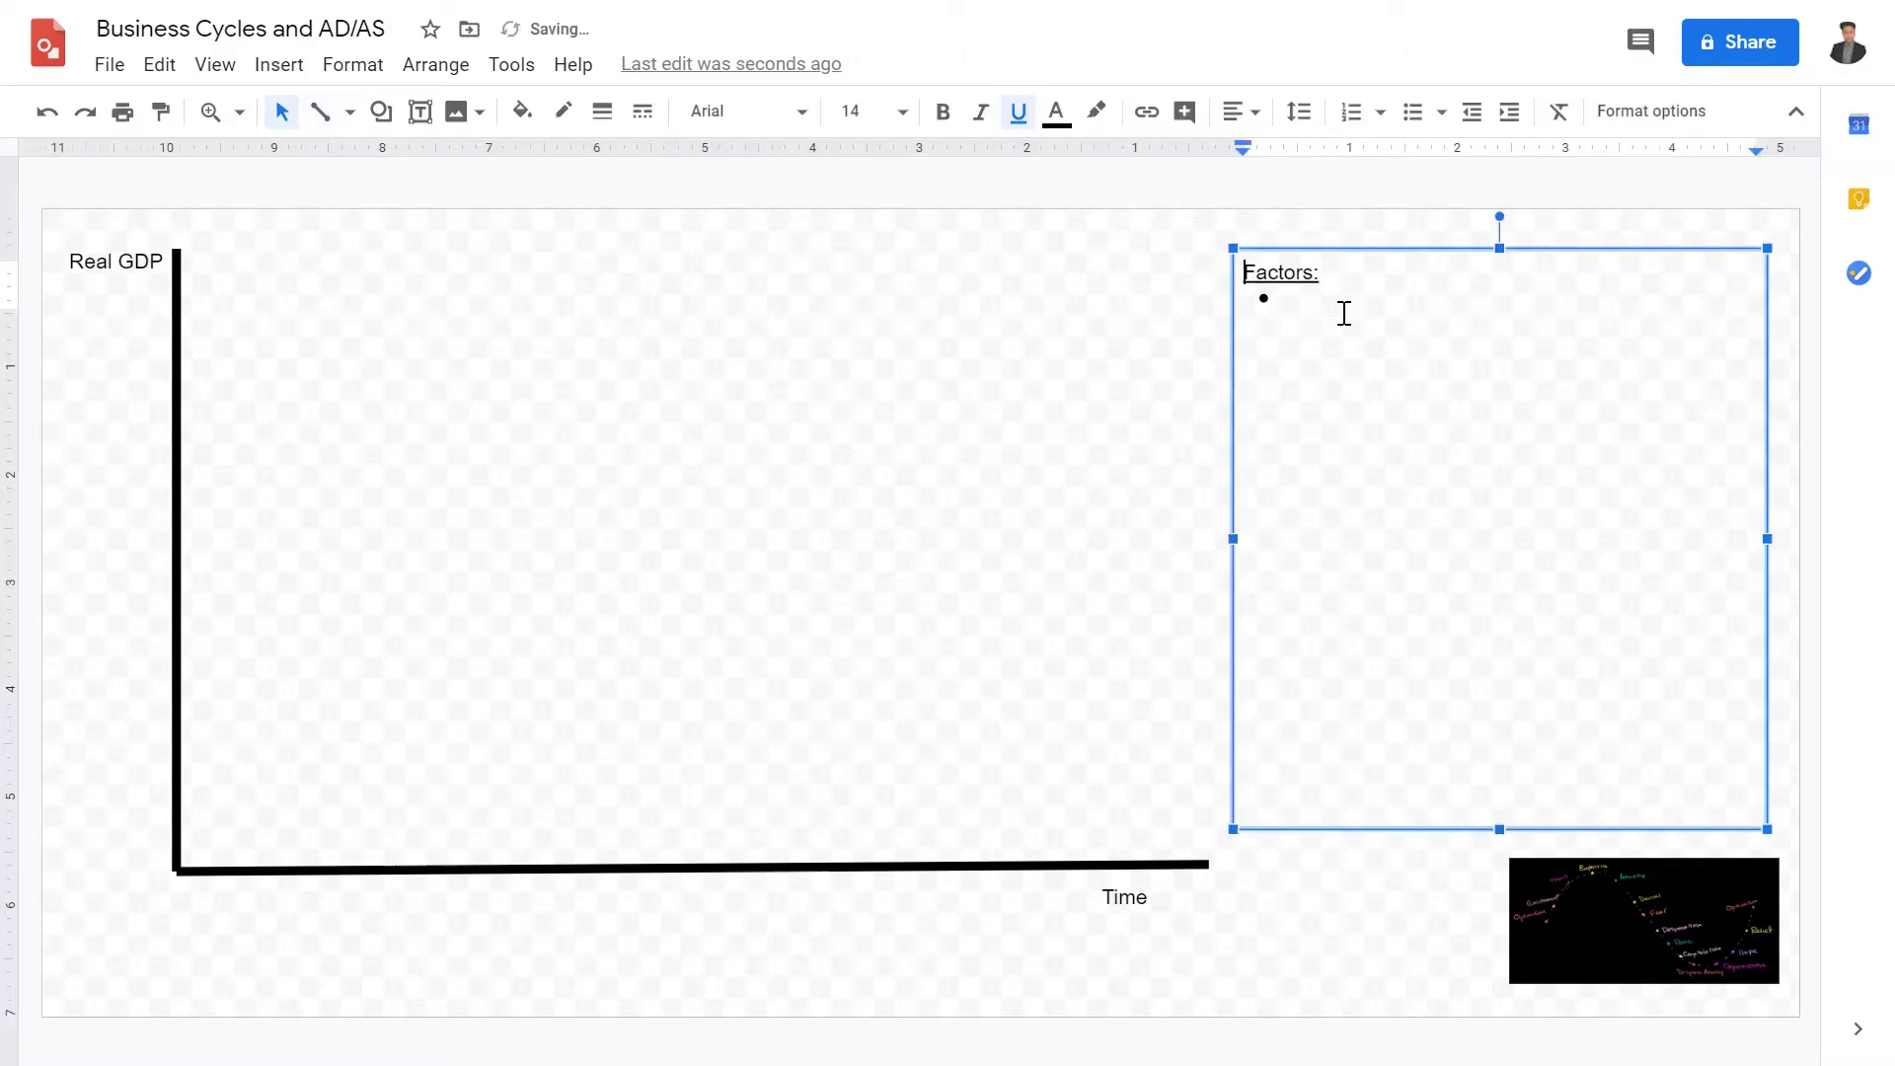
key("ctrl+a")
left_click(904, 114)
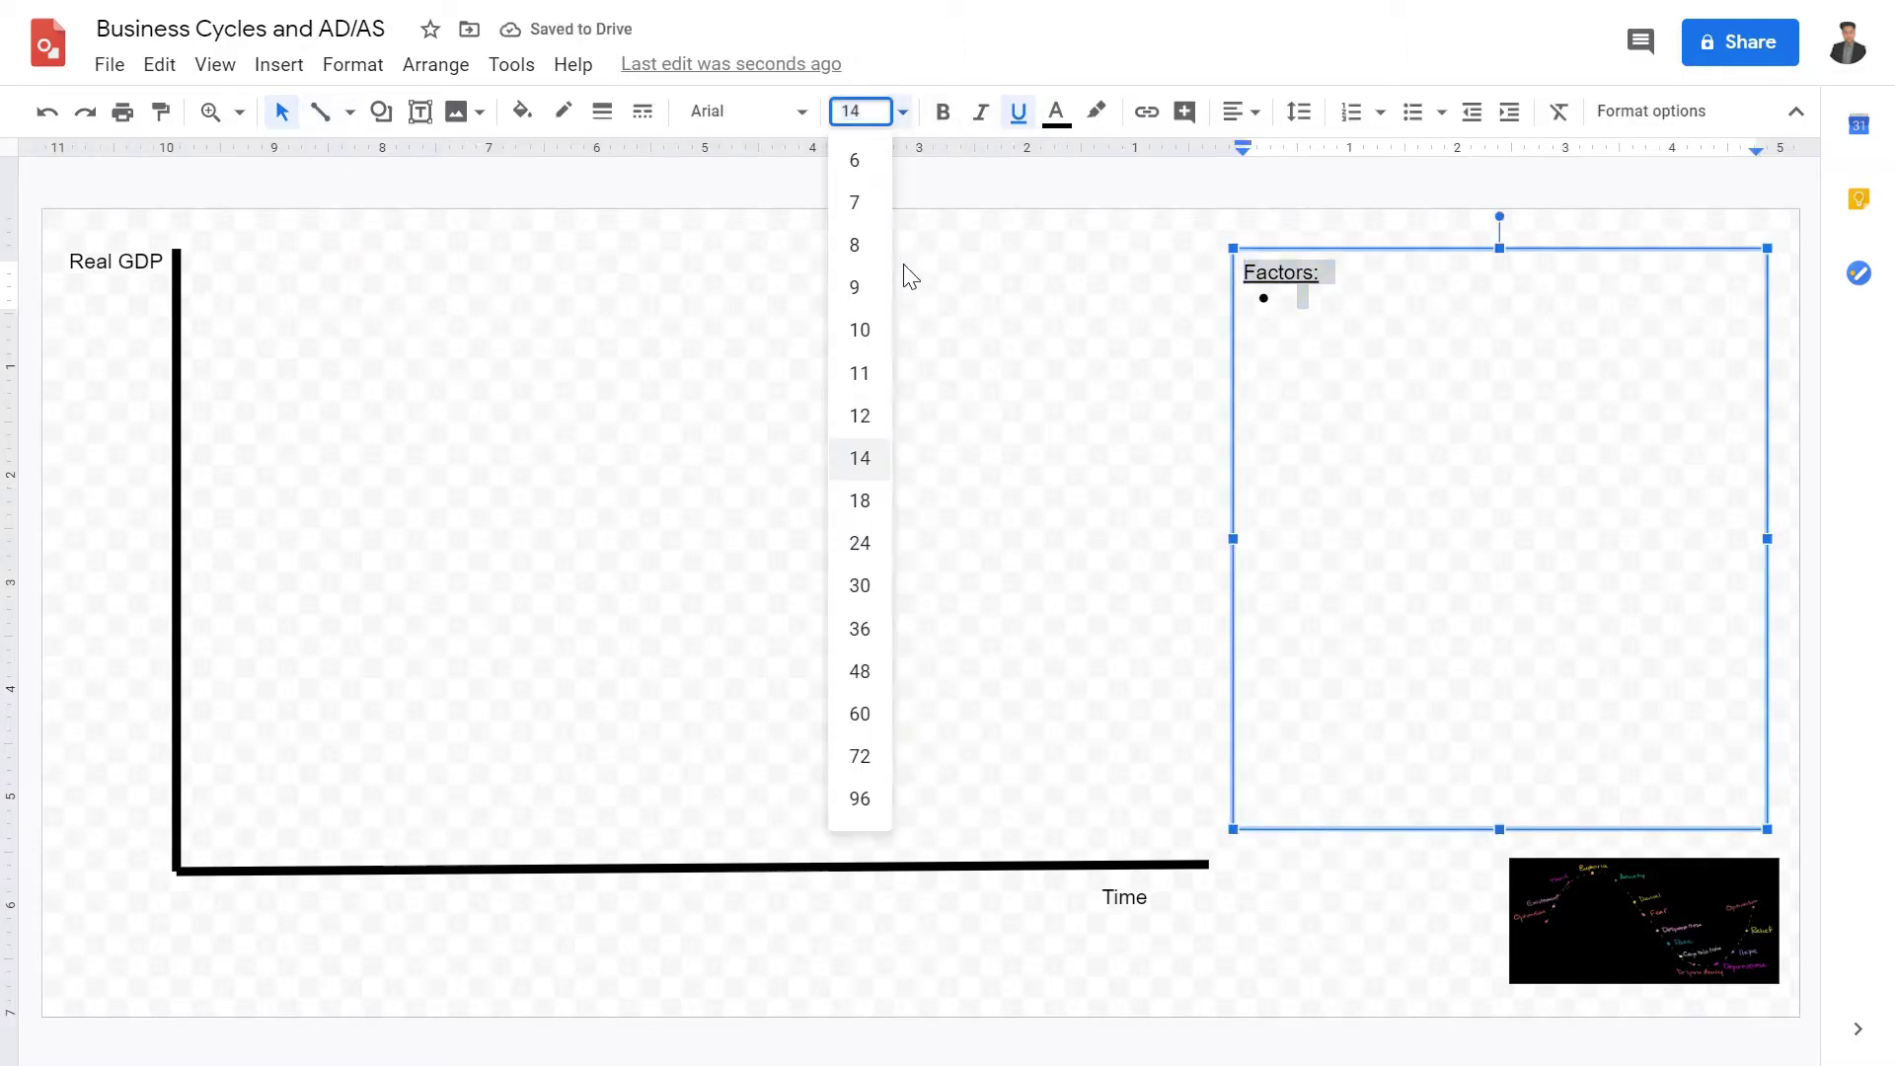
left_click(867, 499)
left_click(987, 439)
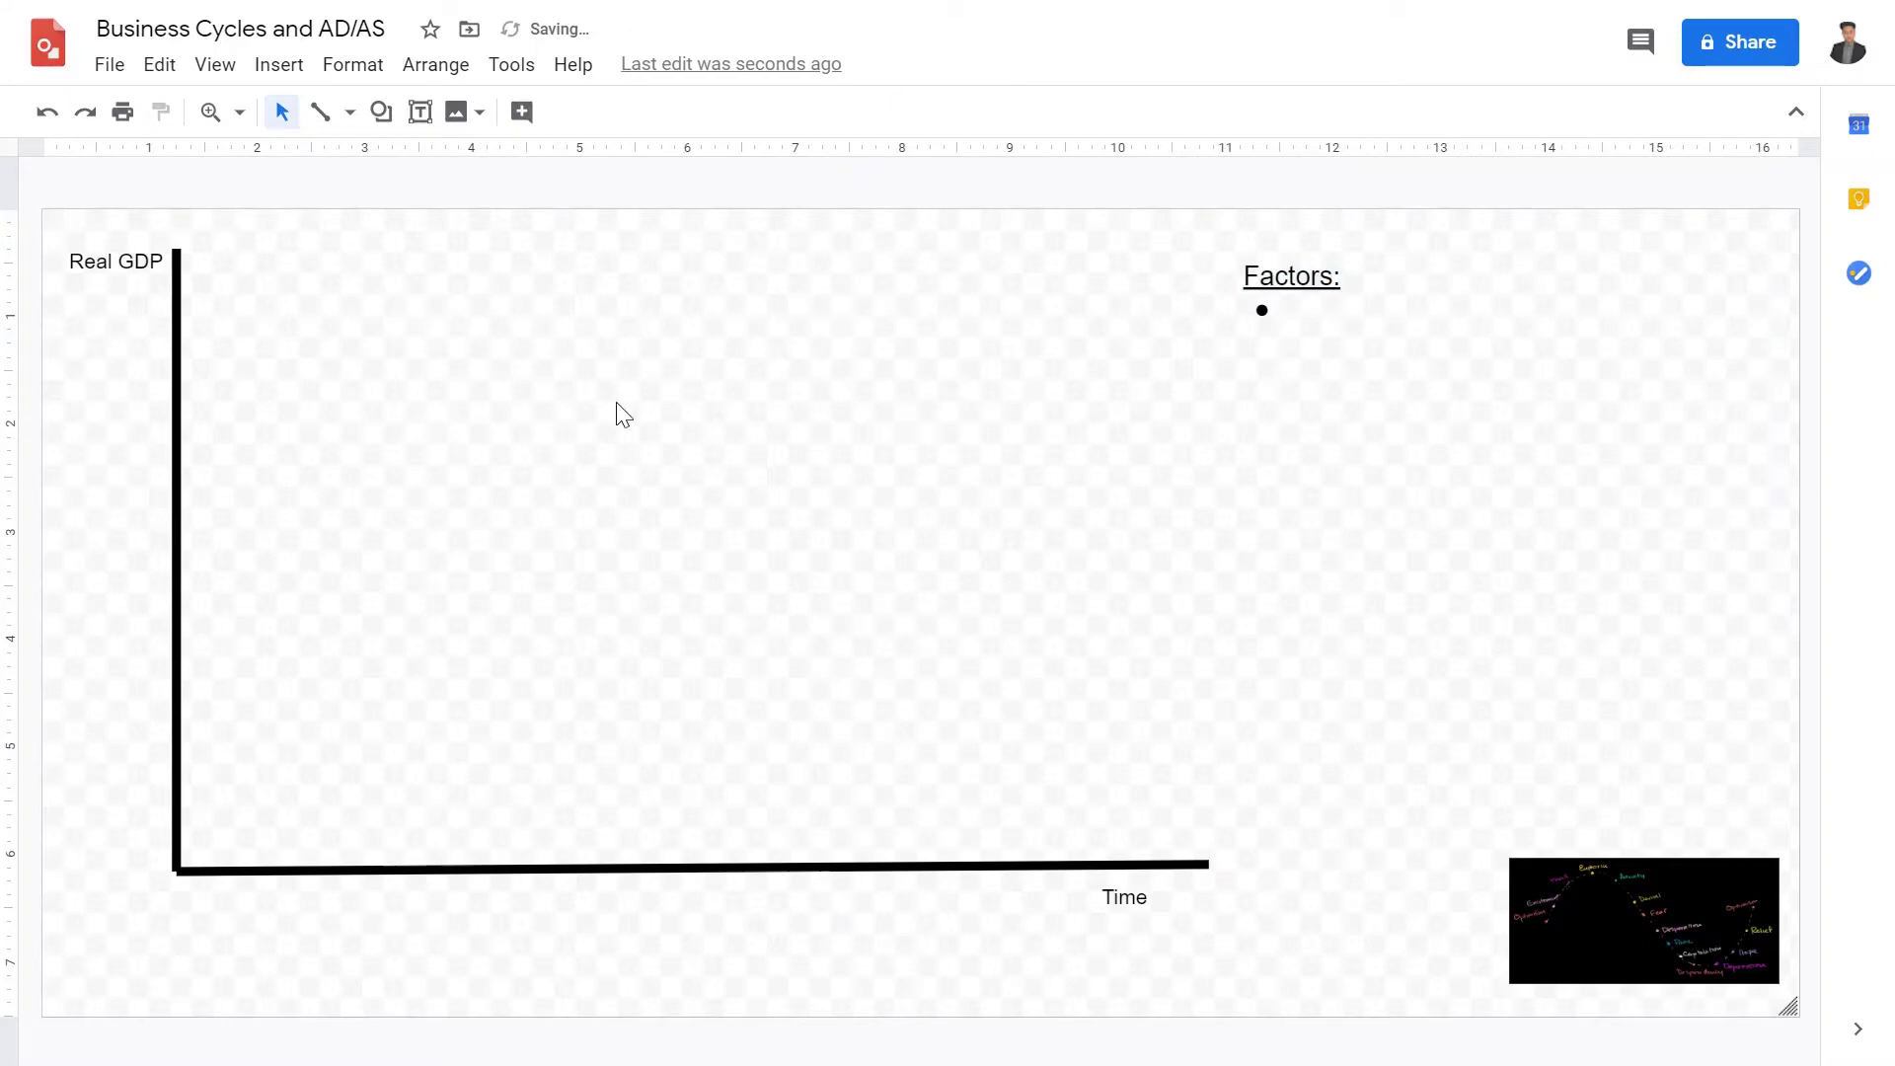
Step: Turn off underlining for the empty first bullet below the Factors heading
left_click(1436, 351)
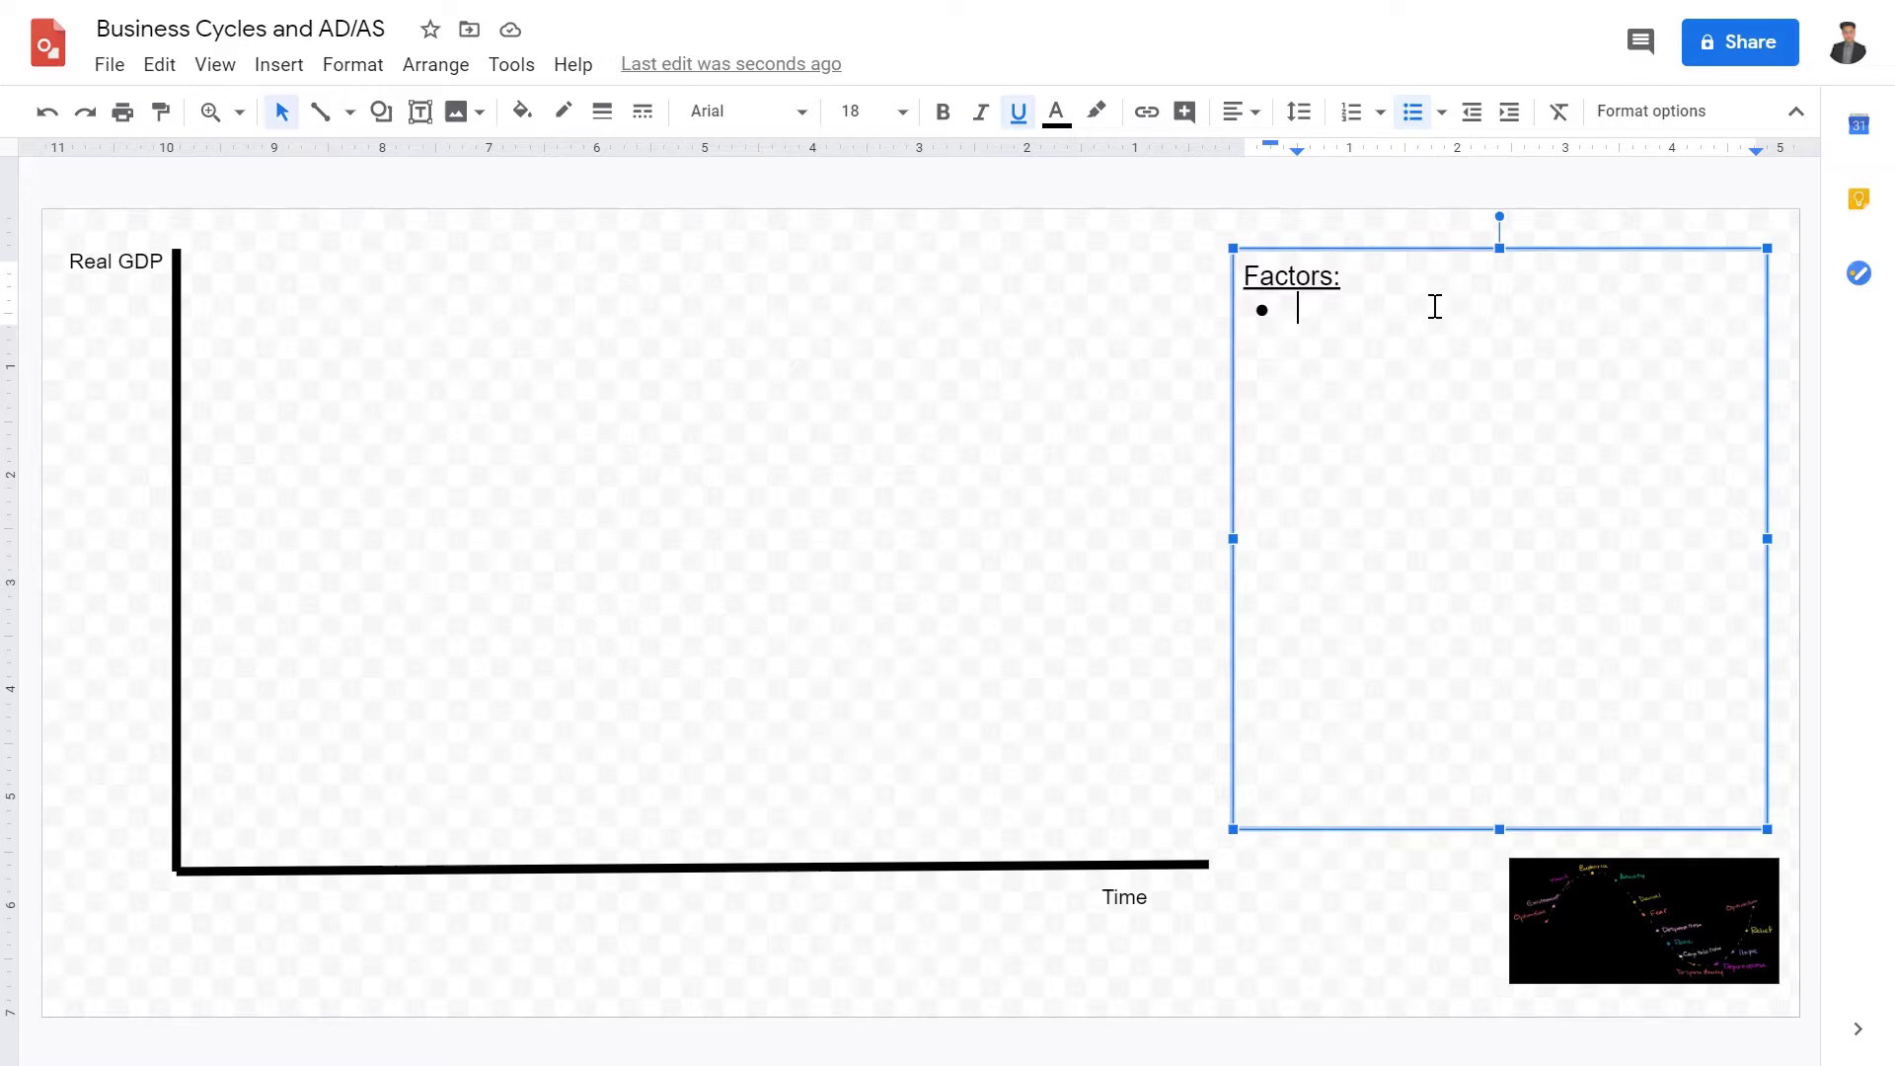
type("There")
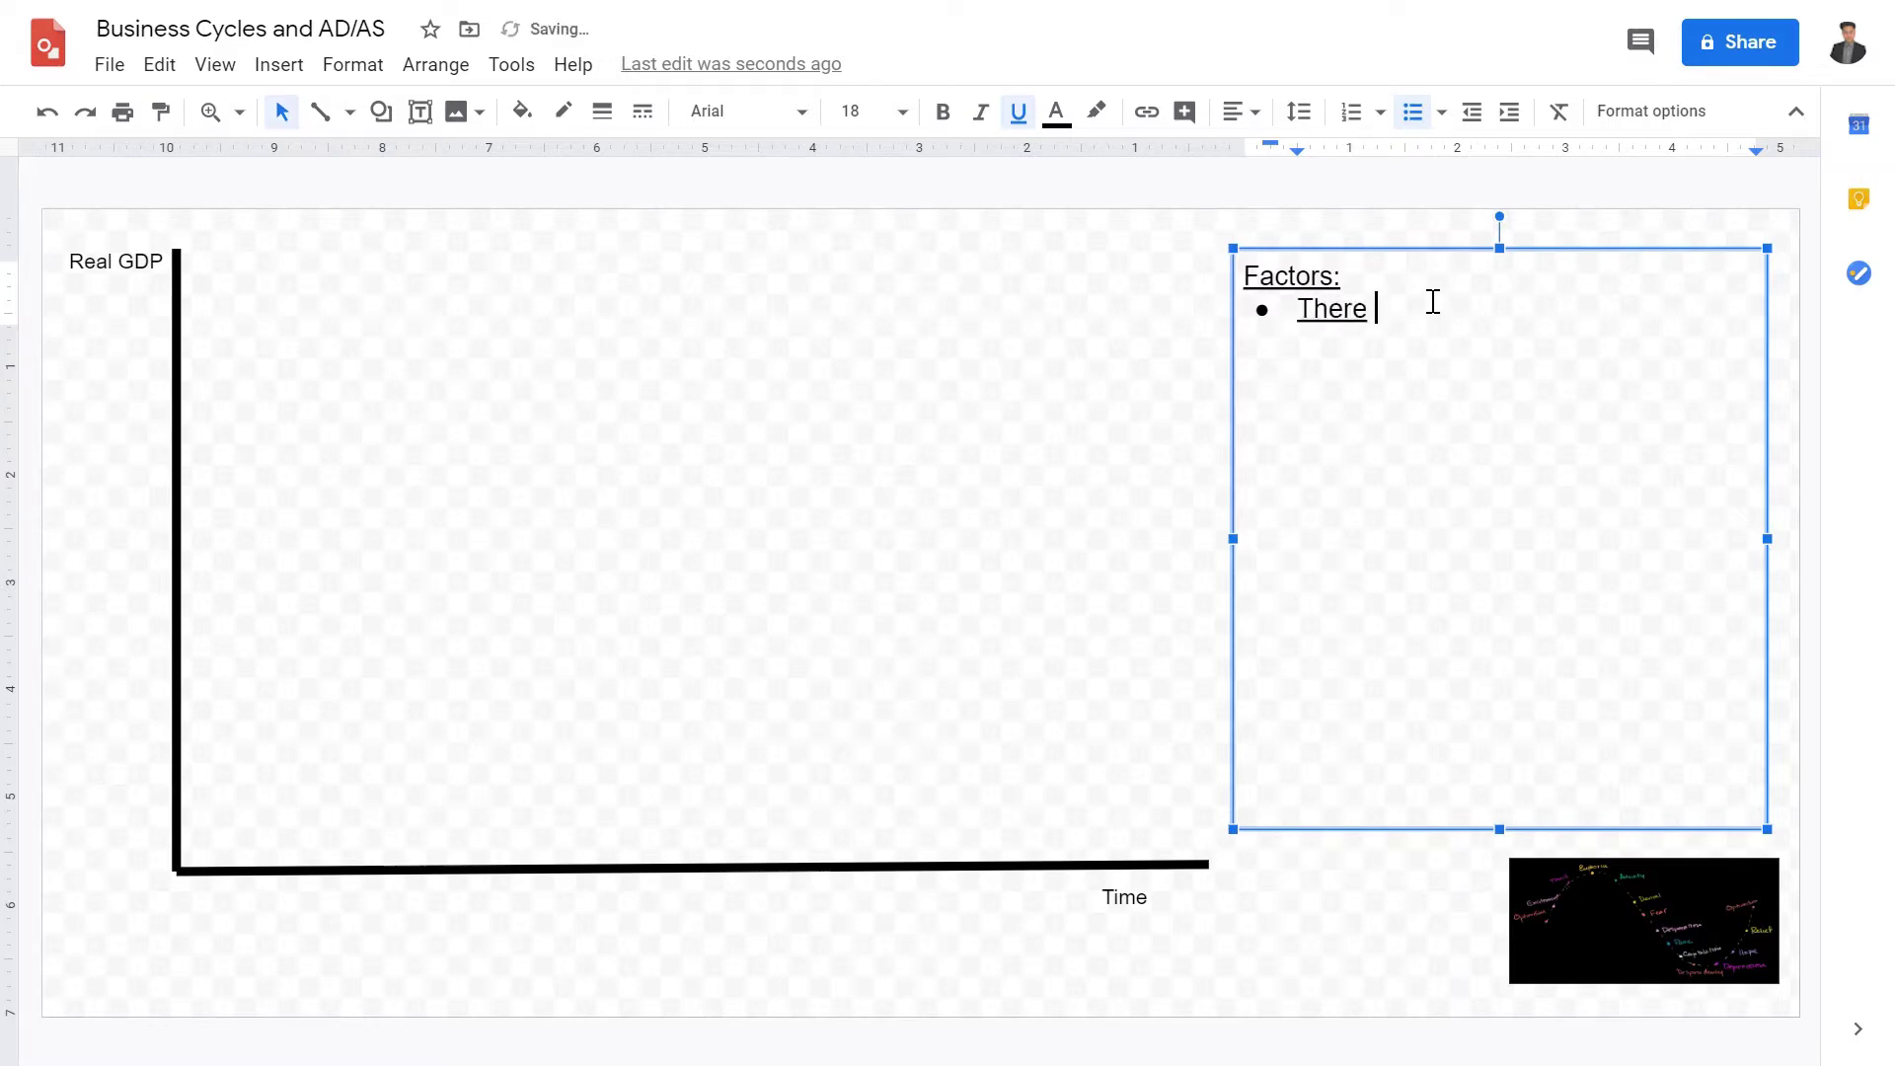
key("BackSpace")
key("BackSpace")
key("BackSpace")
key("BackSpace")
key("BackSpace")
key("BackSpace")
key("ctrl+u")
Step: Write the first bullet as "There is population growth and the workforce of this hypothetical economy is indeed increasing."
type("There is population growth and")
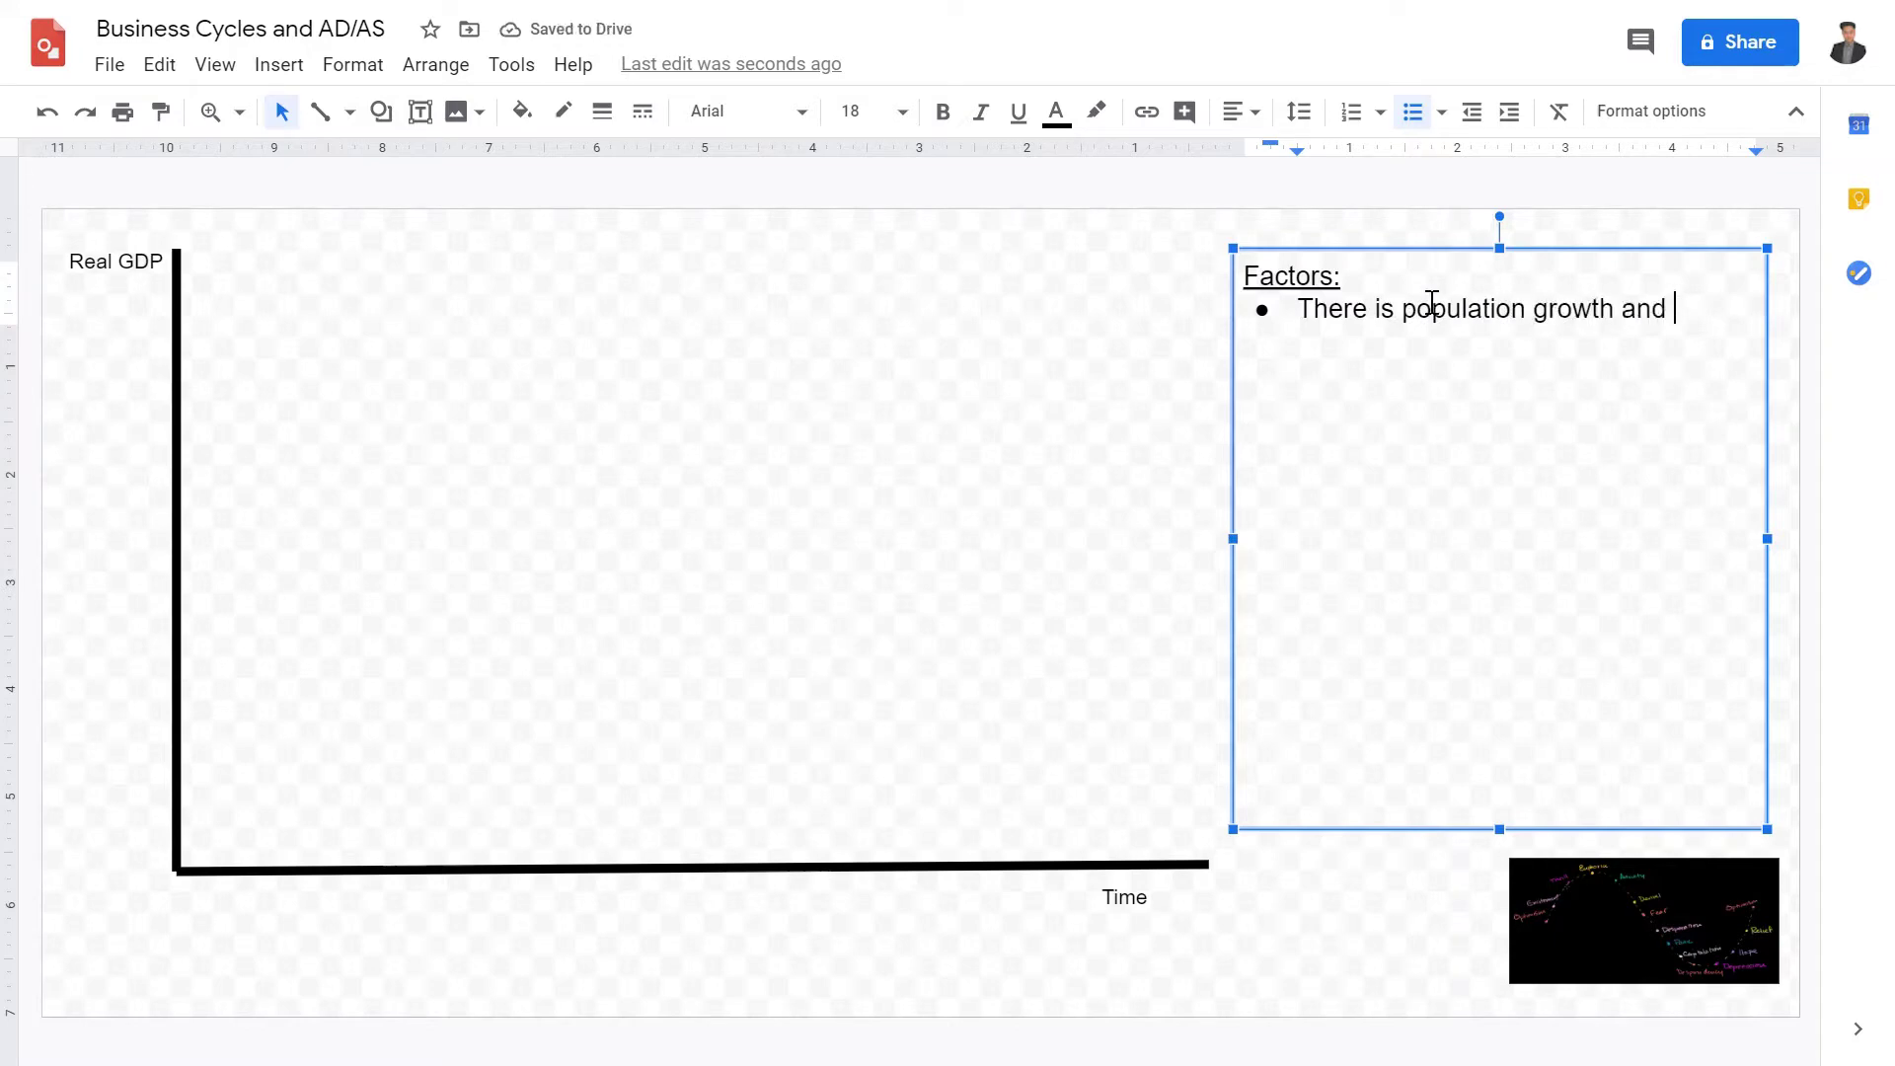
type(" the workf")
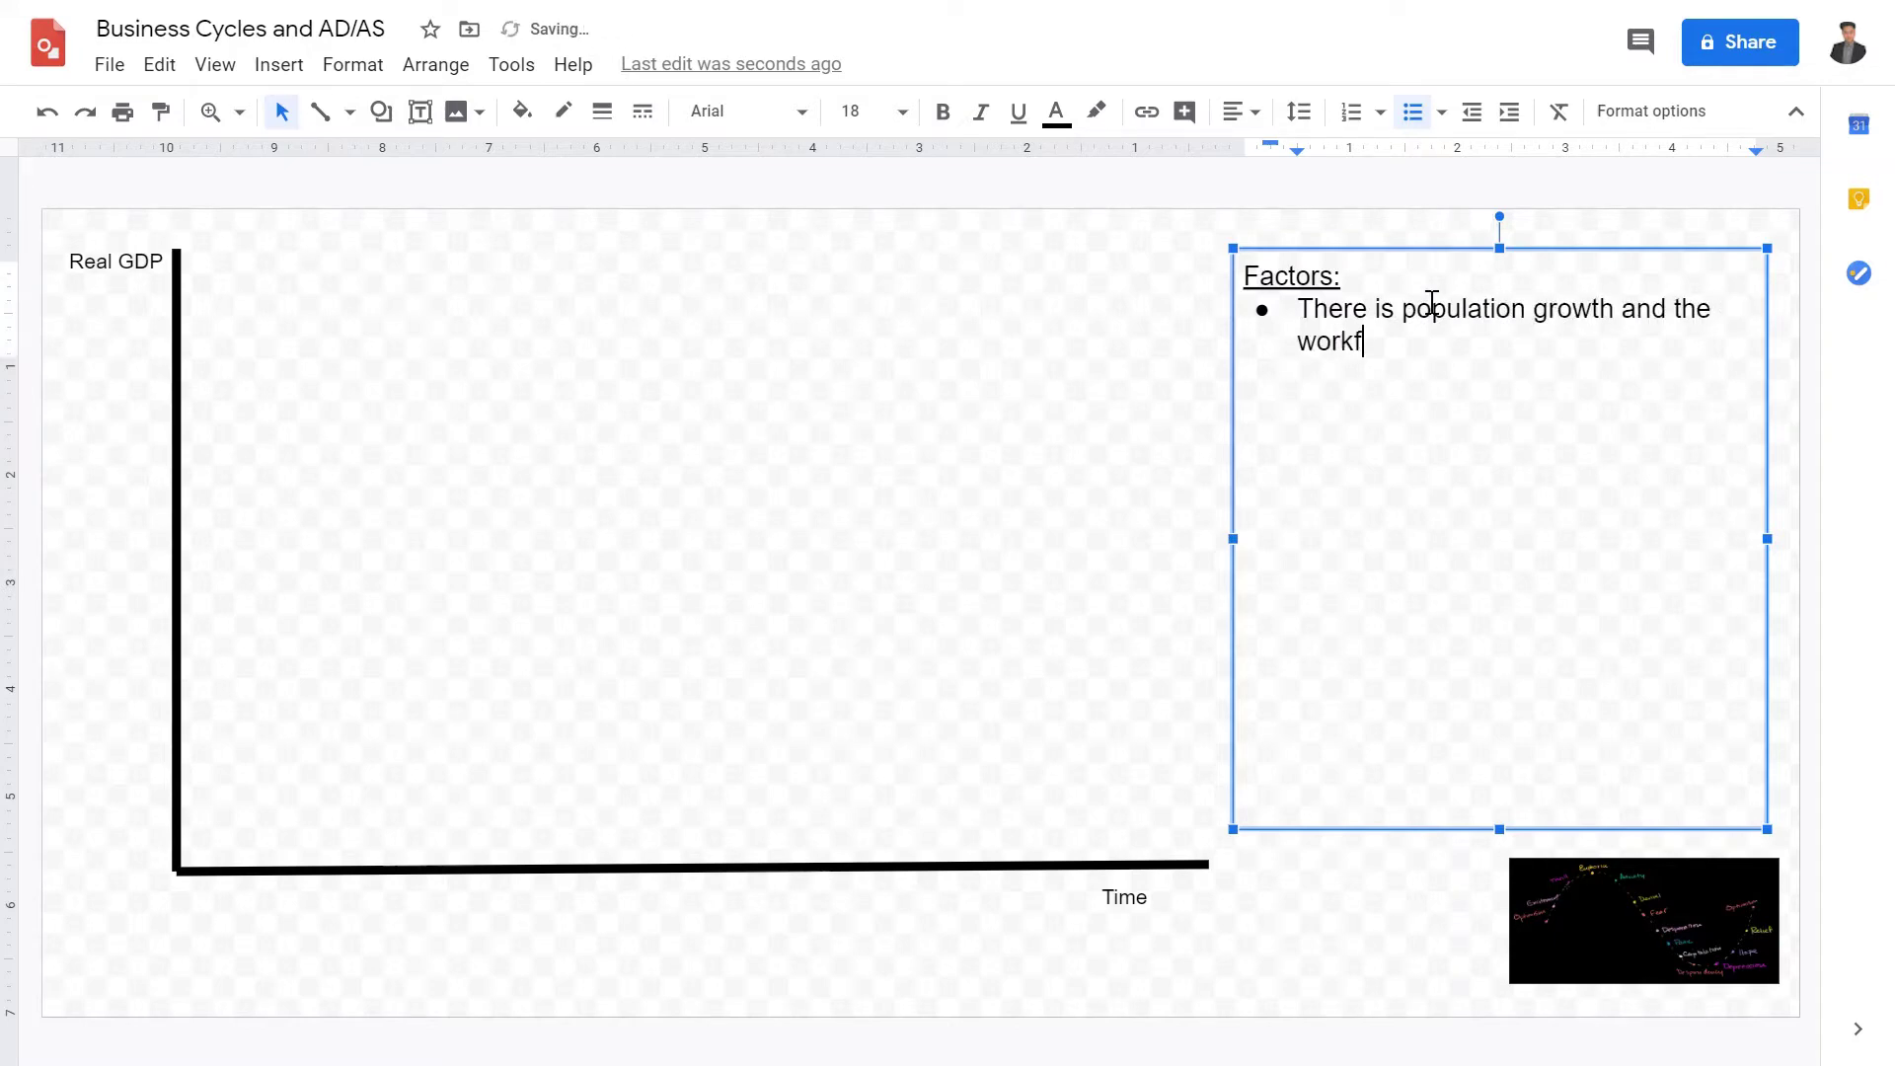
type("orce of this hypothetical ec")
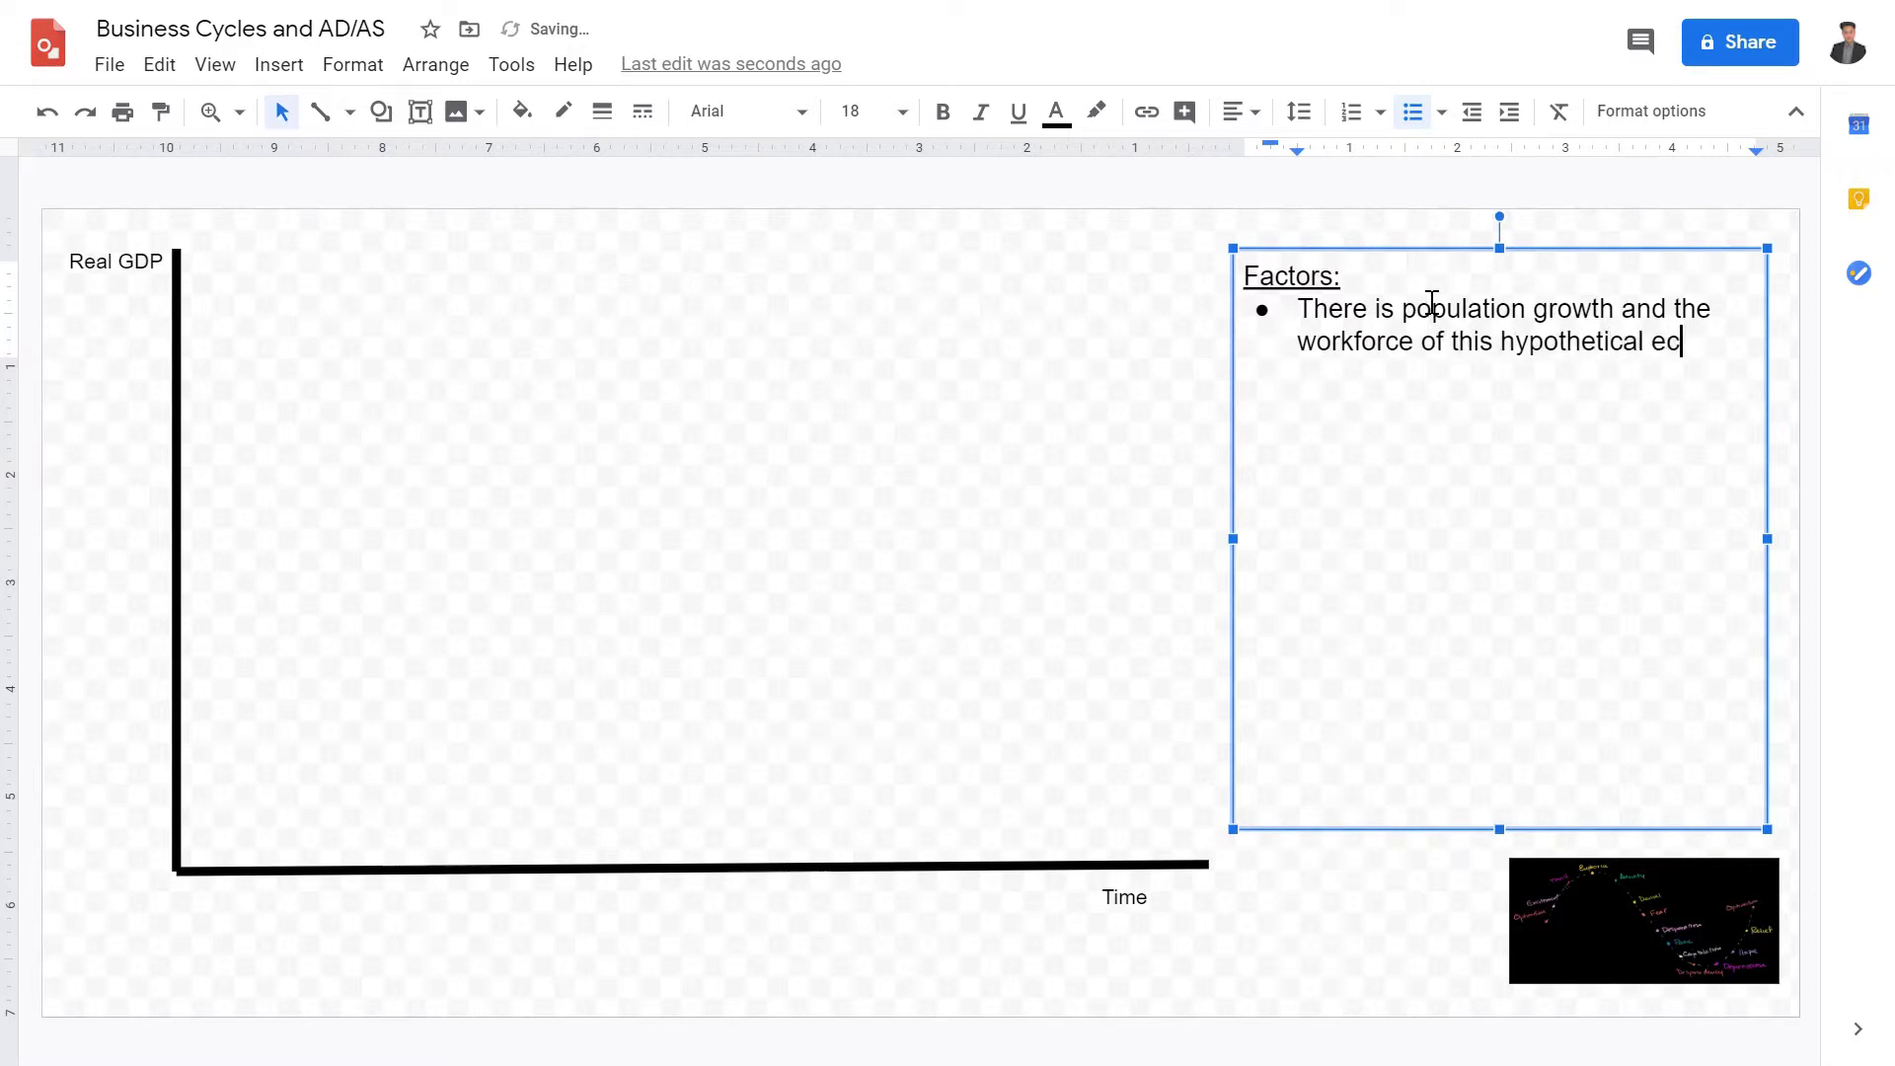
type("onomy is indeed ")
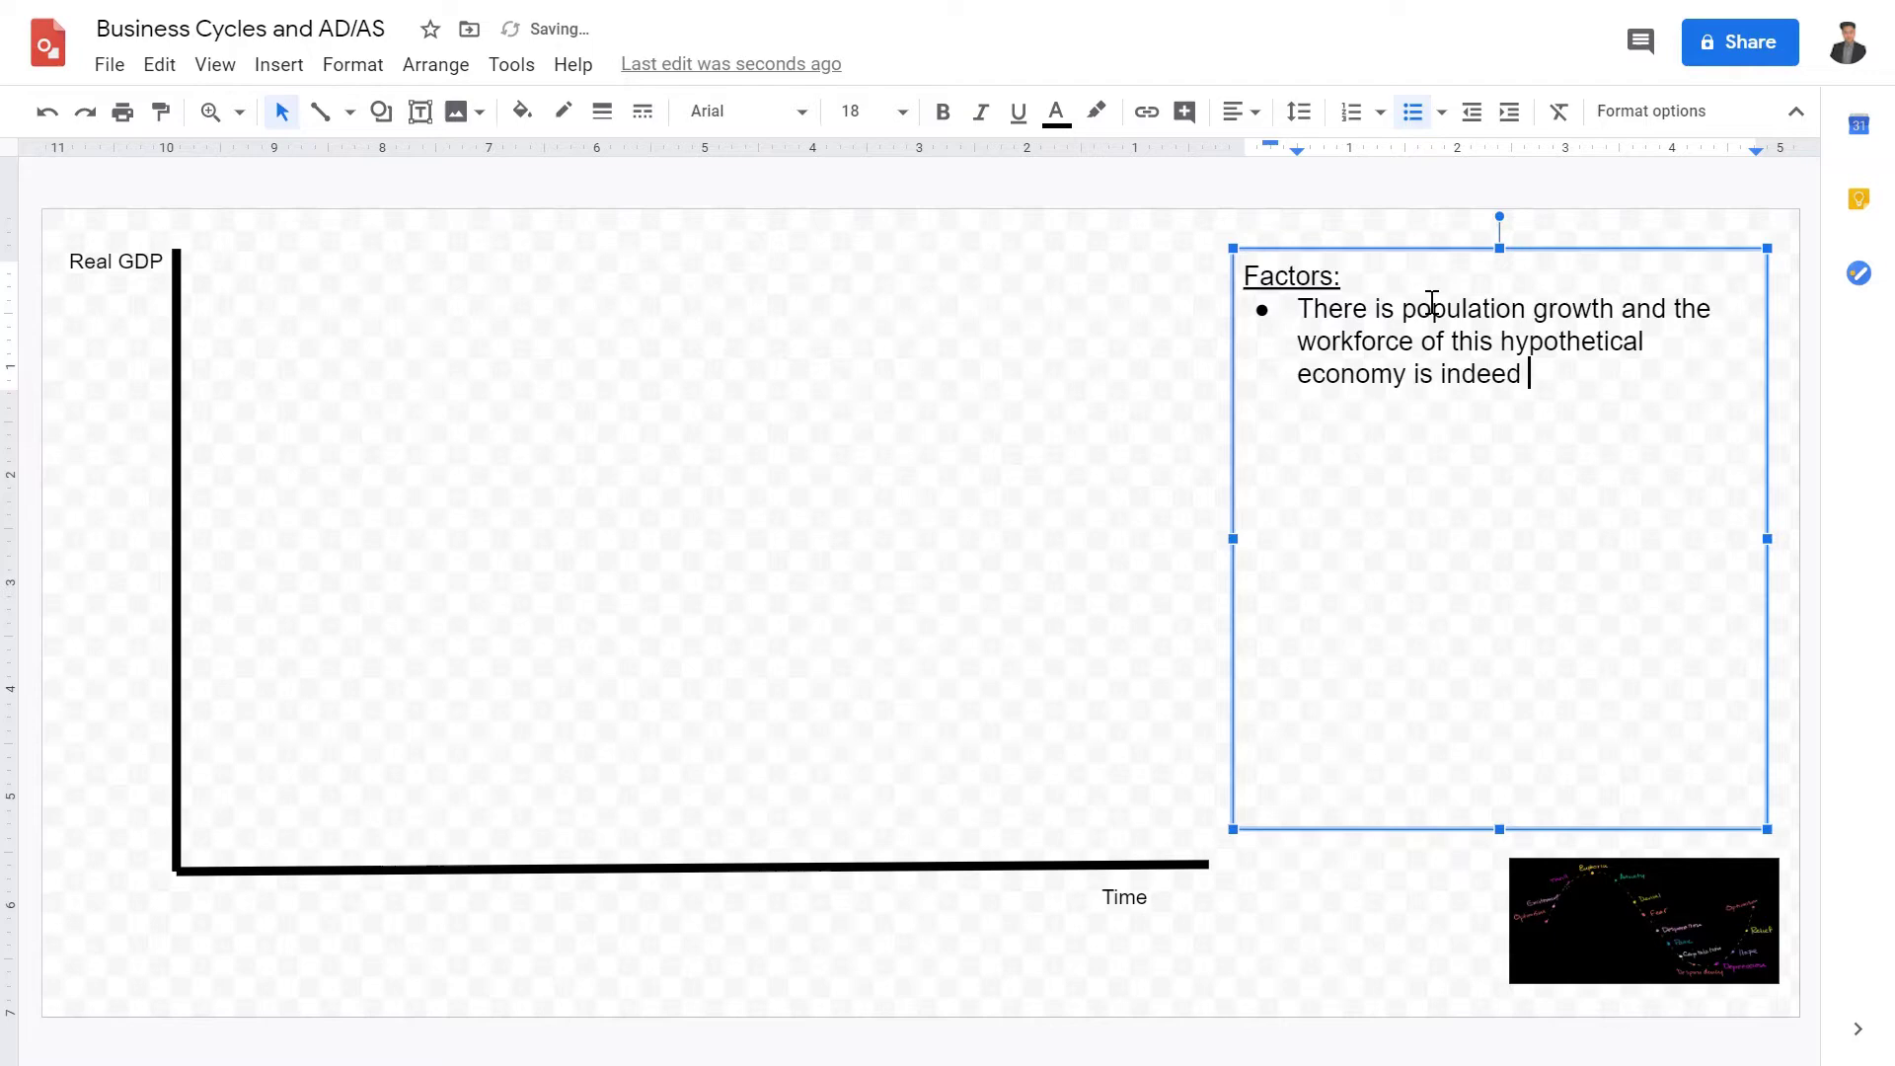
type("increasi")
key("BackSpace")
type("sing")
Step: Add a second bullet stating that the productivity of this workforce is also increasing
key("Return")
type("T")
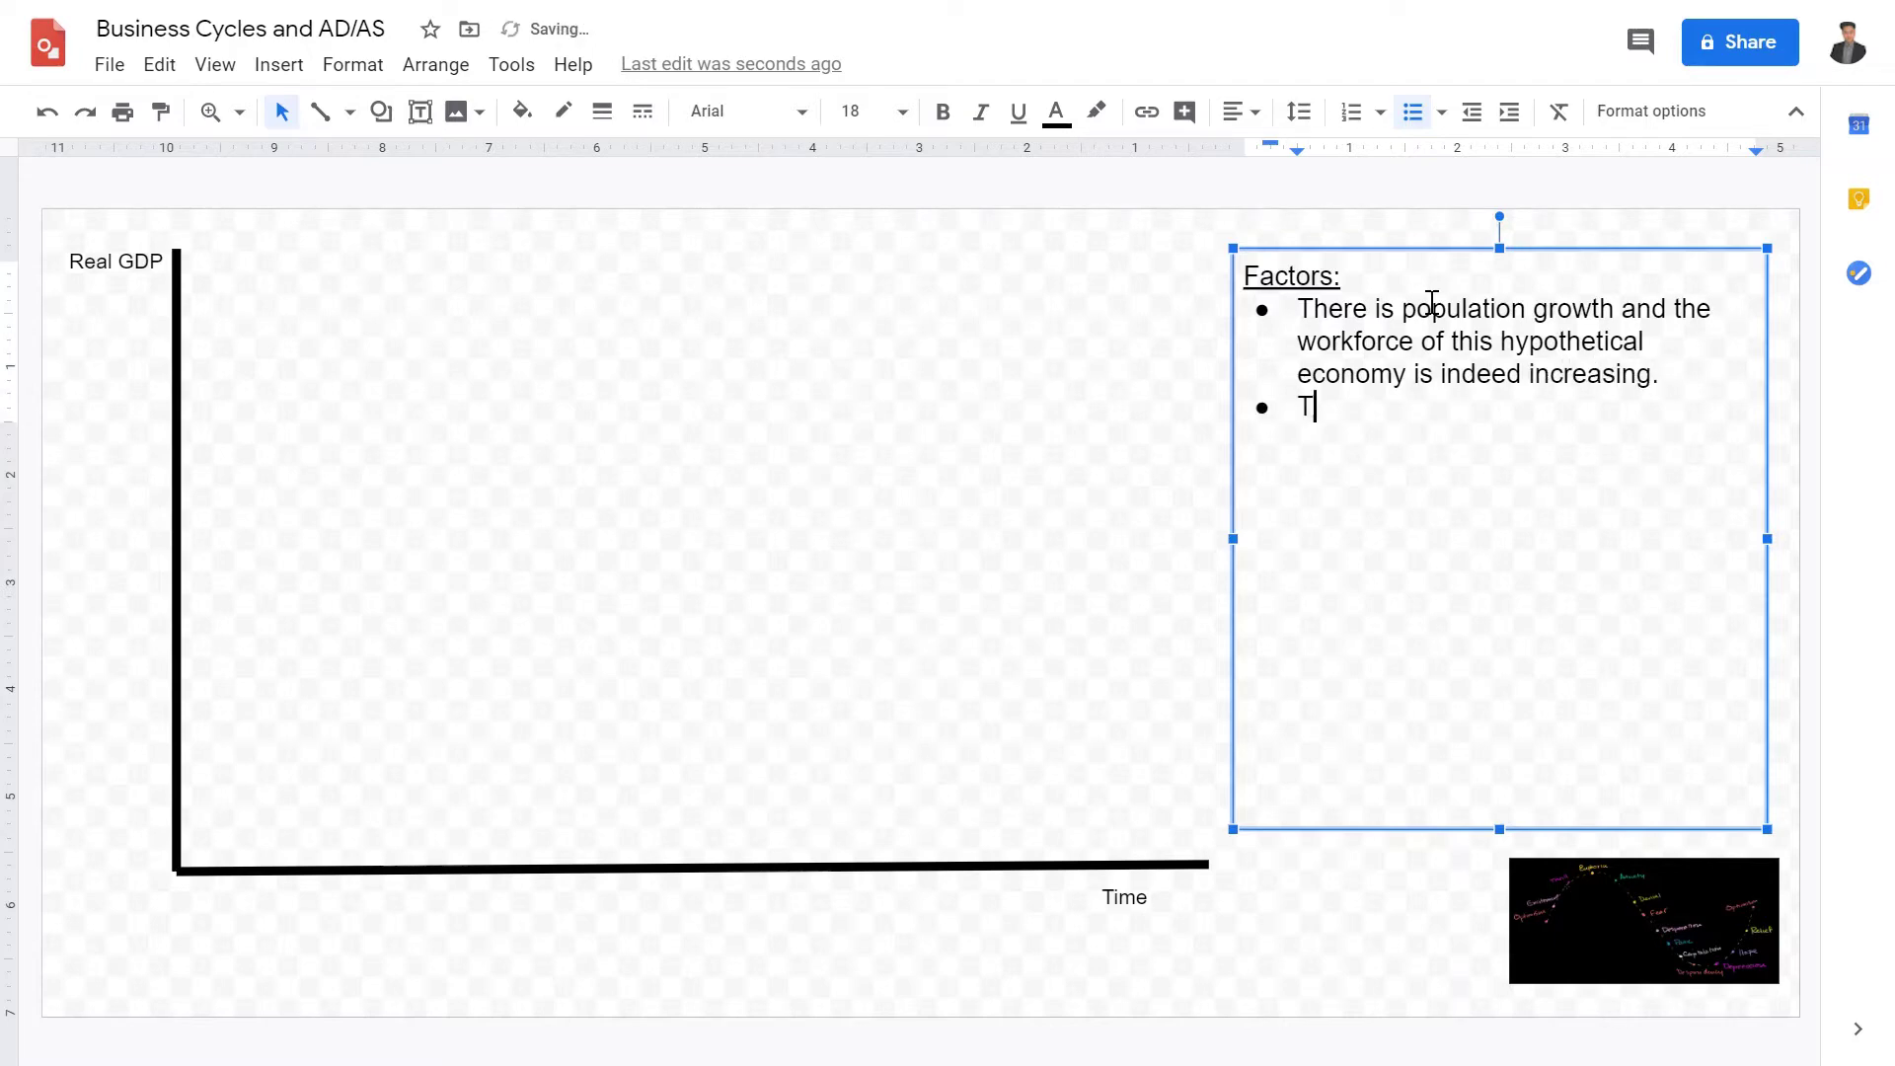
type("he productivit")
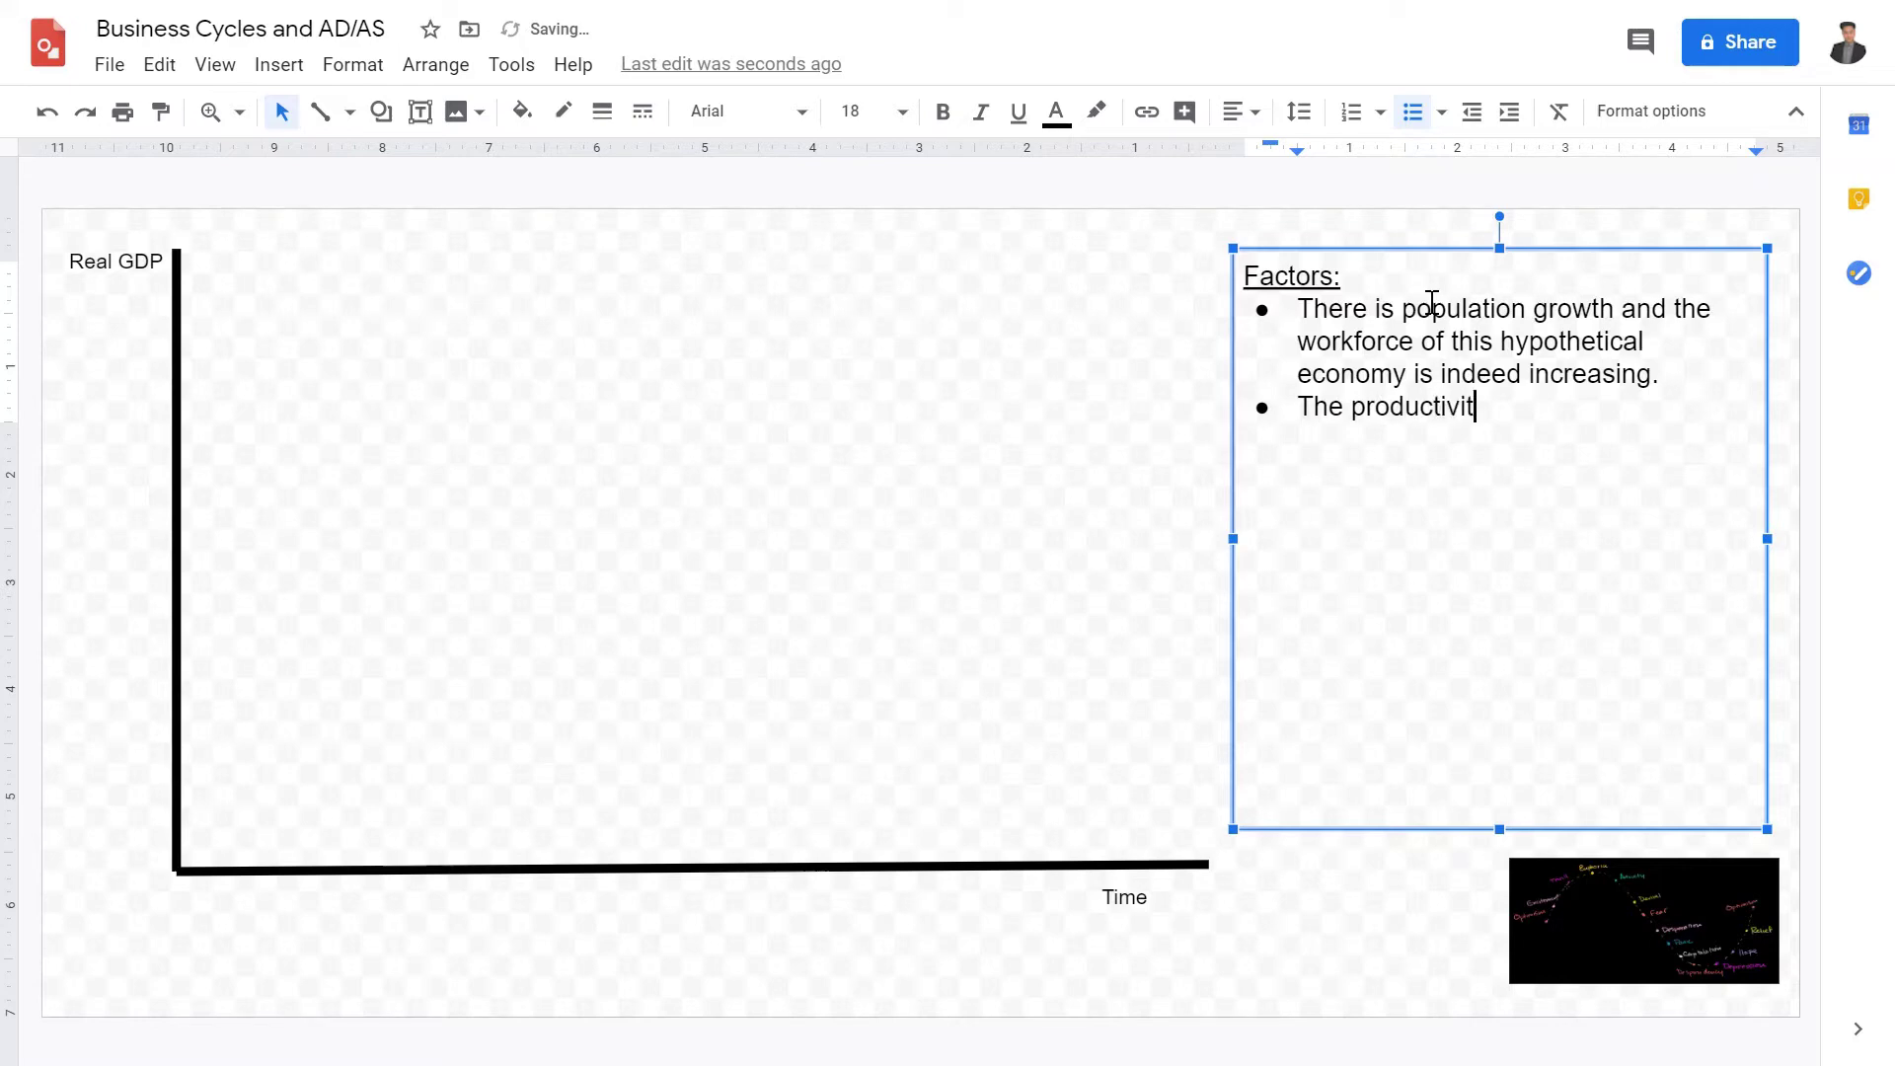
type("y o fthi")
key("BackSpace")
type("o fthis work fo")
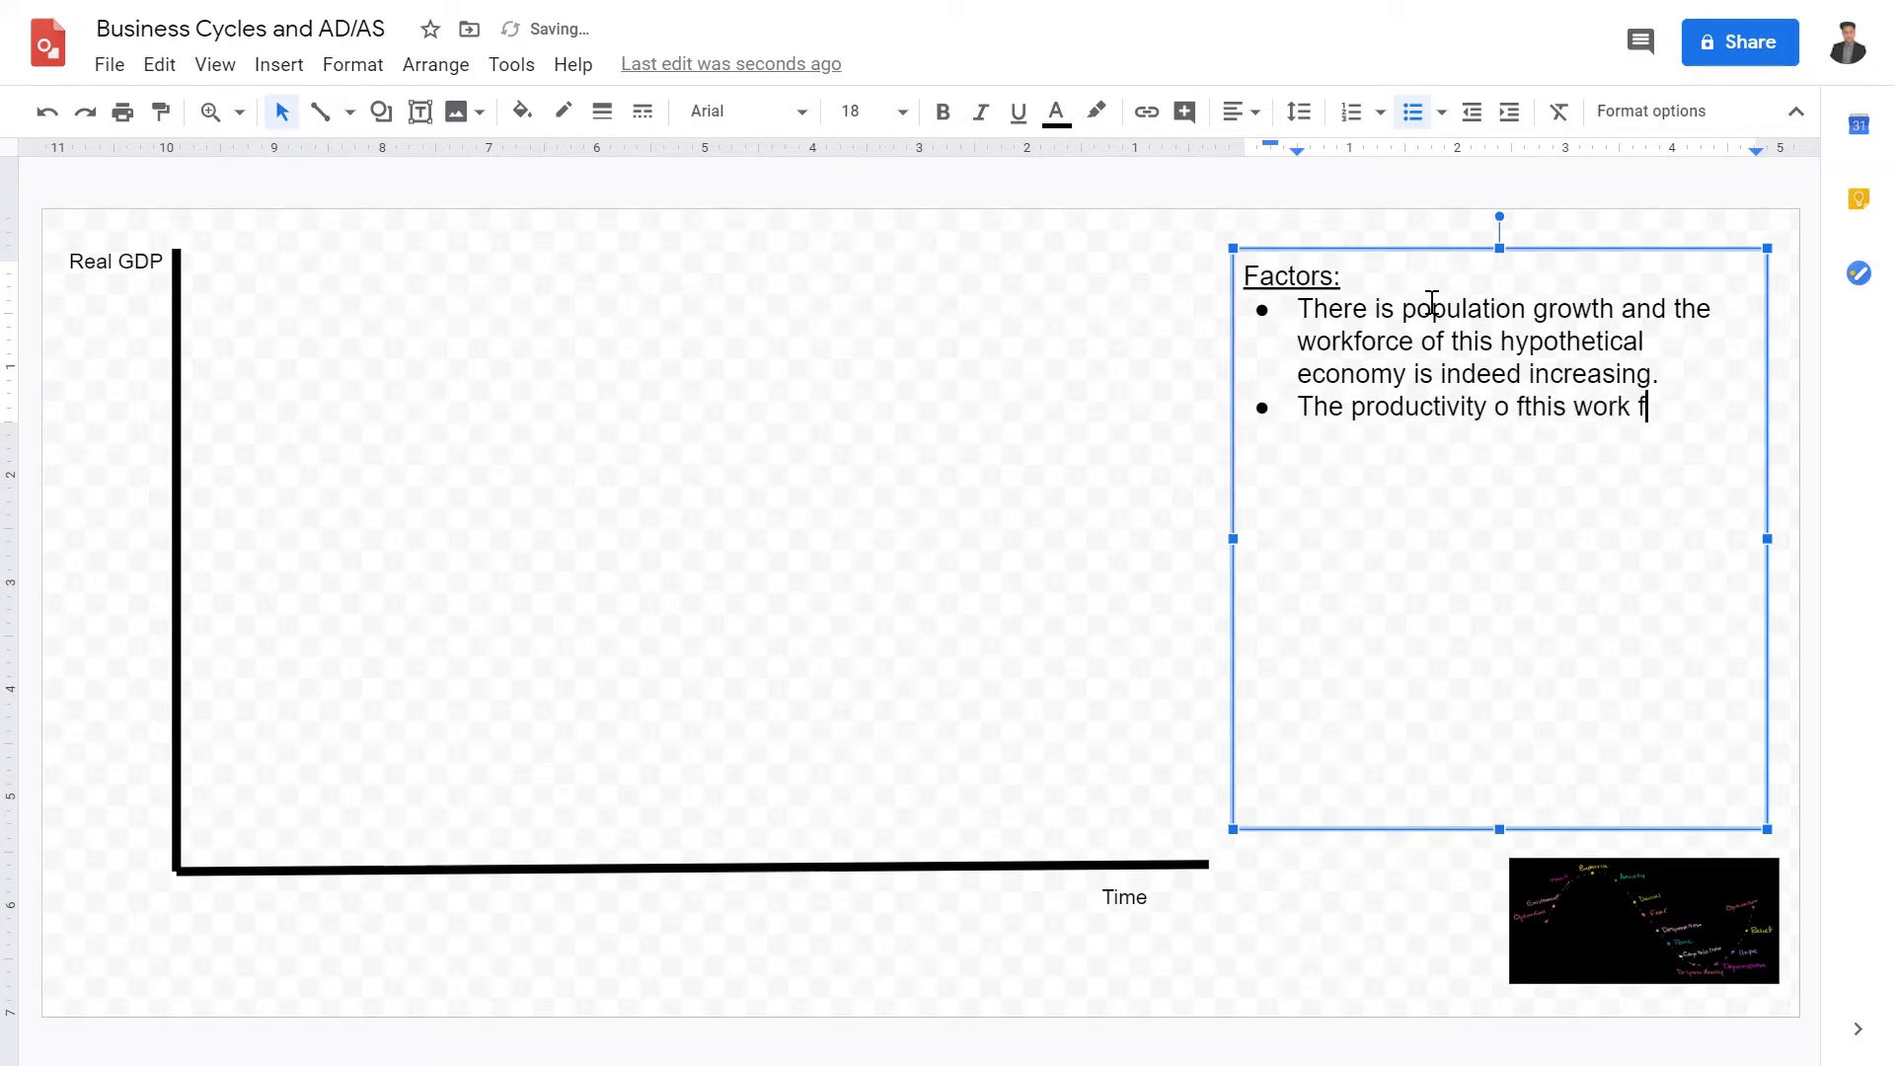
key("BackSpace")
key("BackSpace")
key("BackSpace")
type("force is also ")
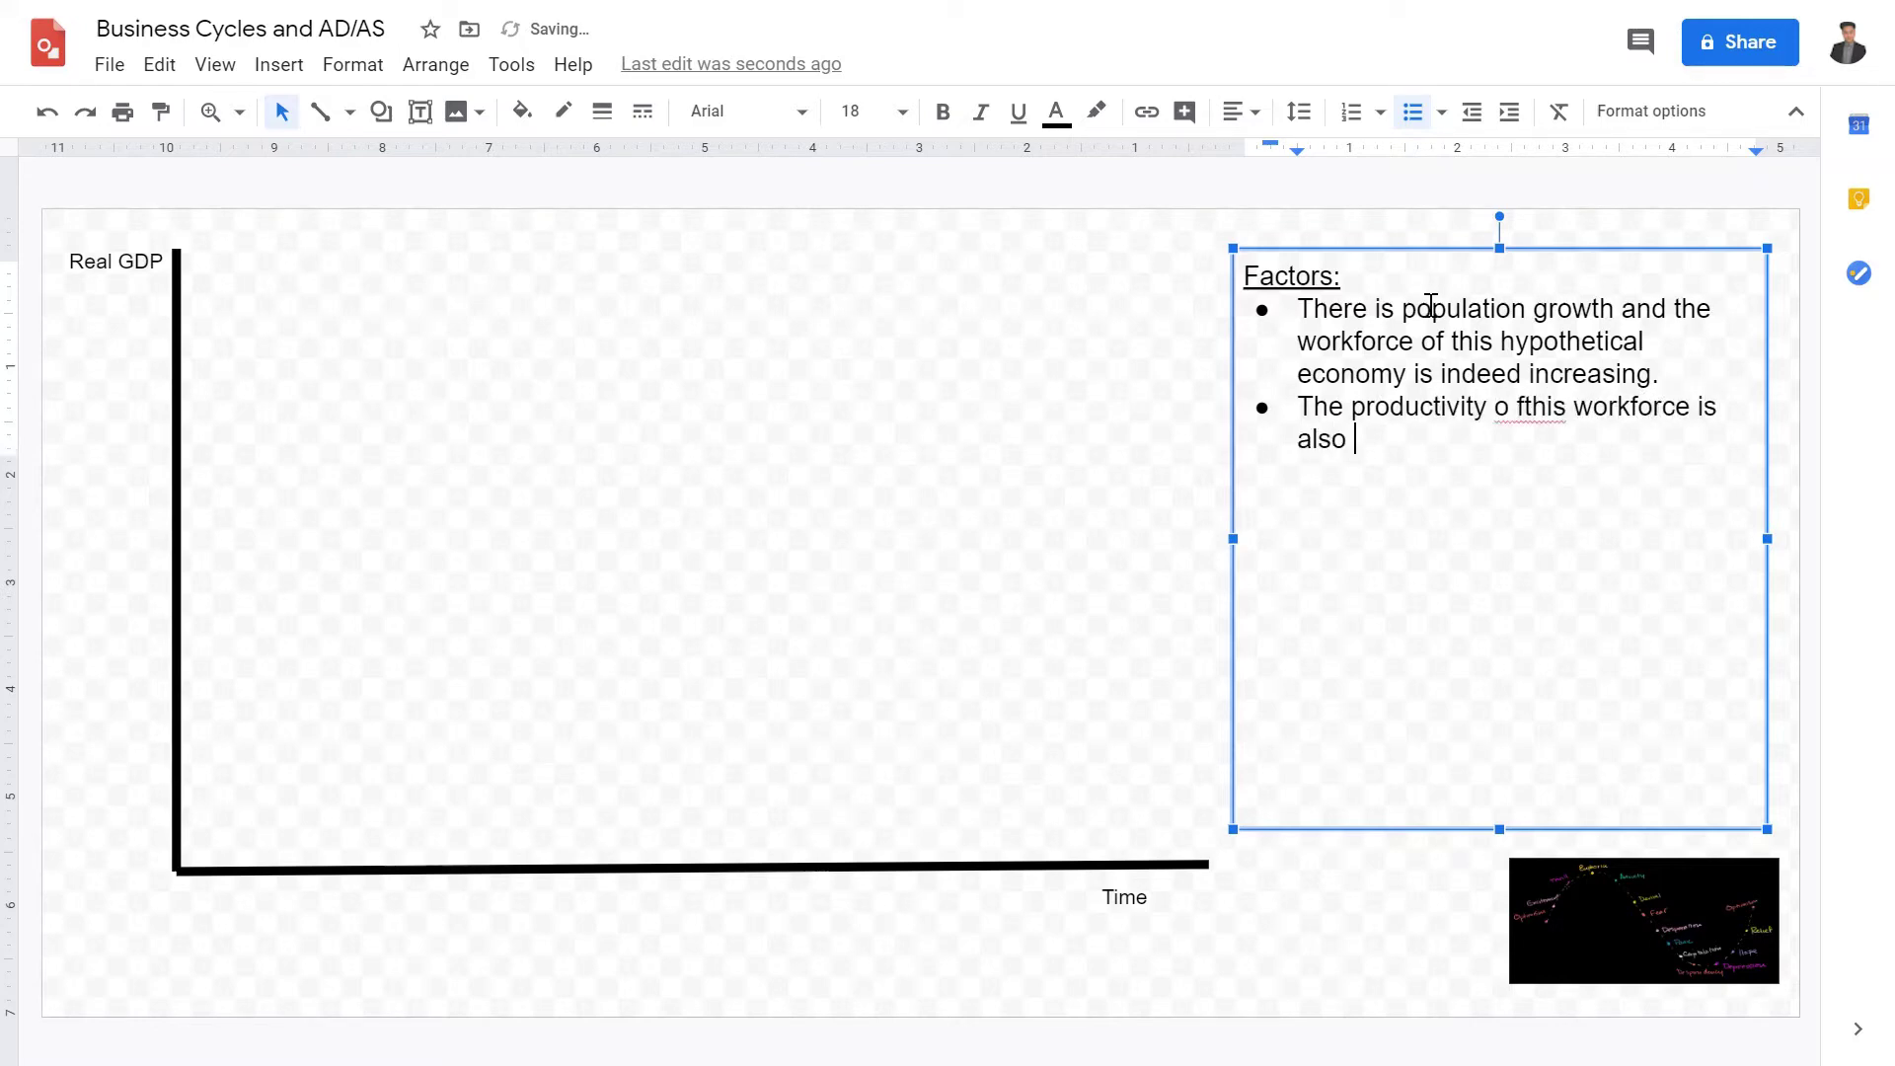
type("increasing.")
Step: Correct the misspelled "o fthis" in the second bullet to "of this" using the spelling suggestion
right_click(1430, 306)
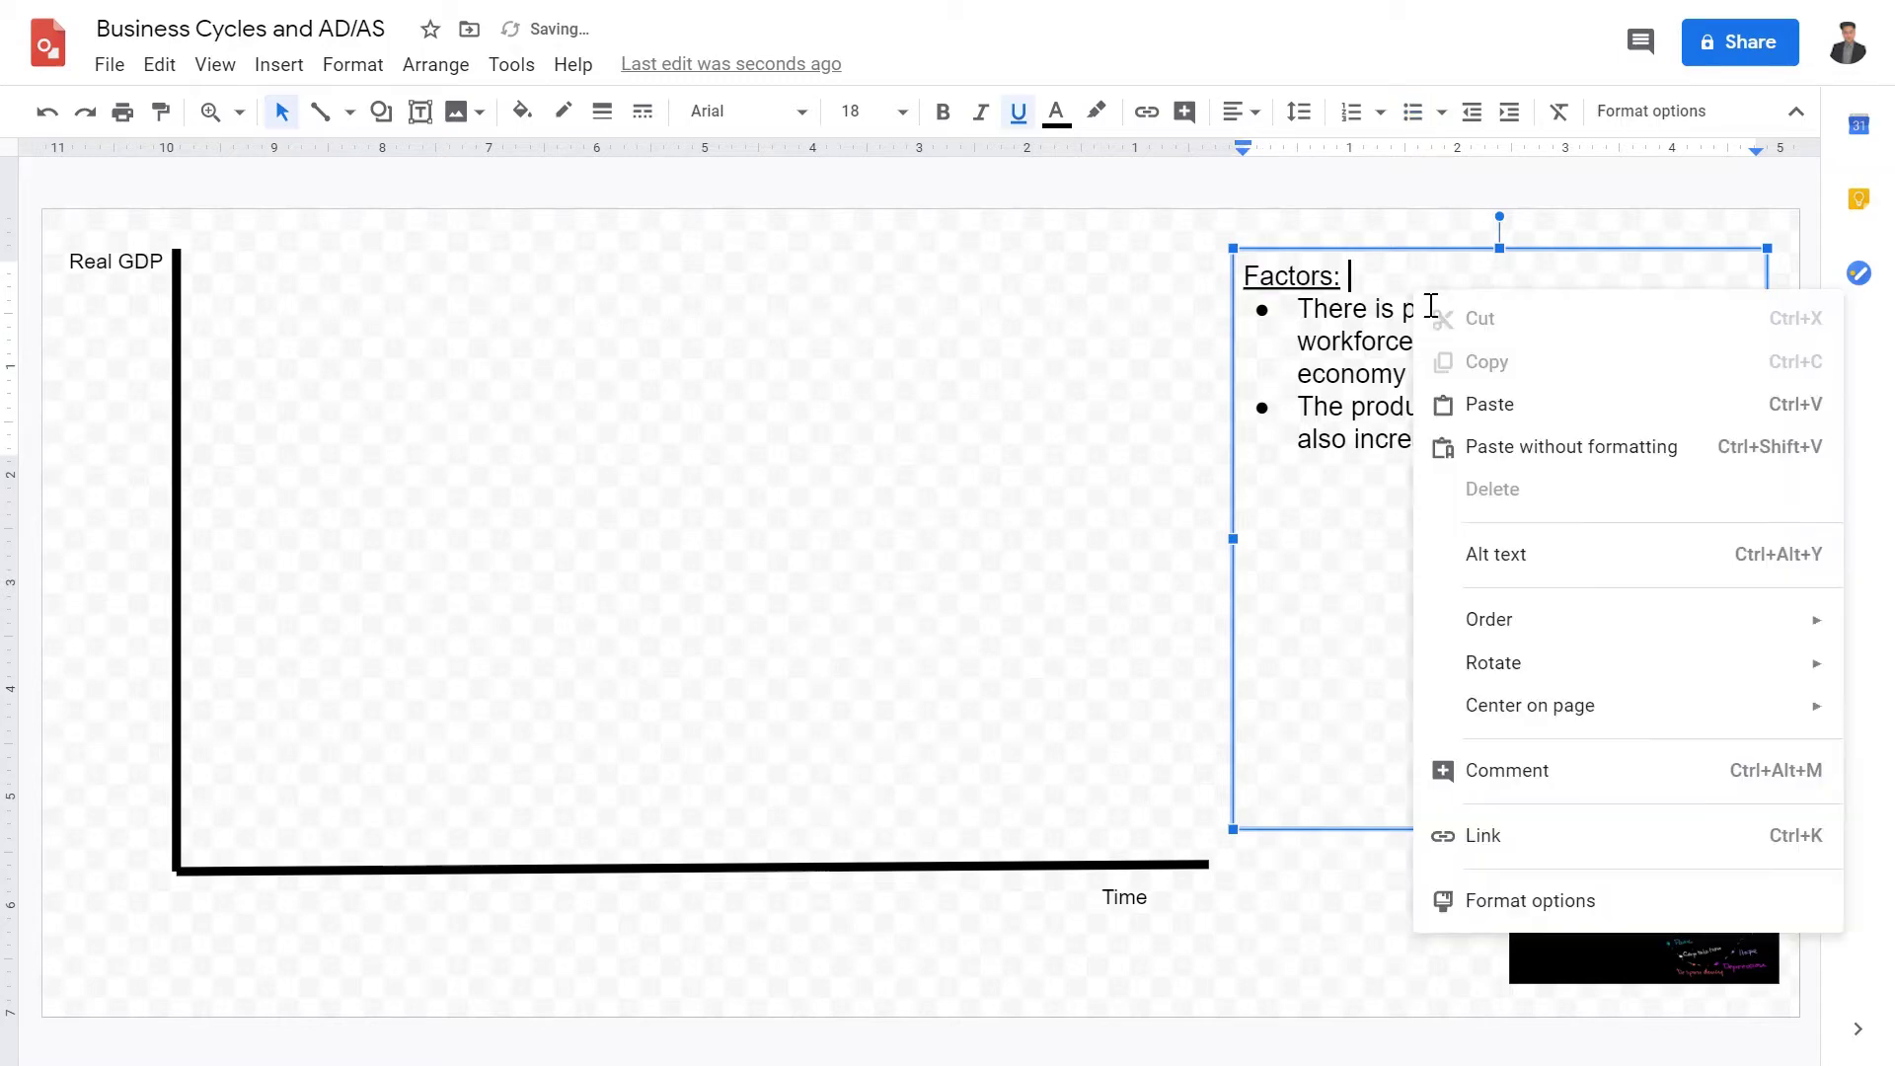
left_click(1329, 408)
right_click(1534, 415)
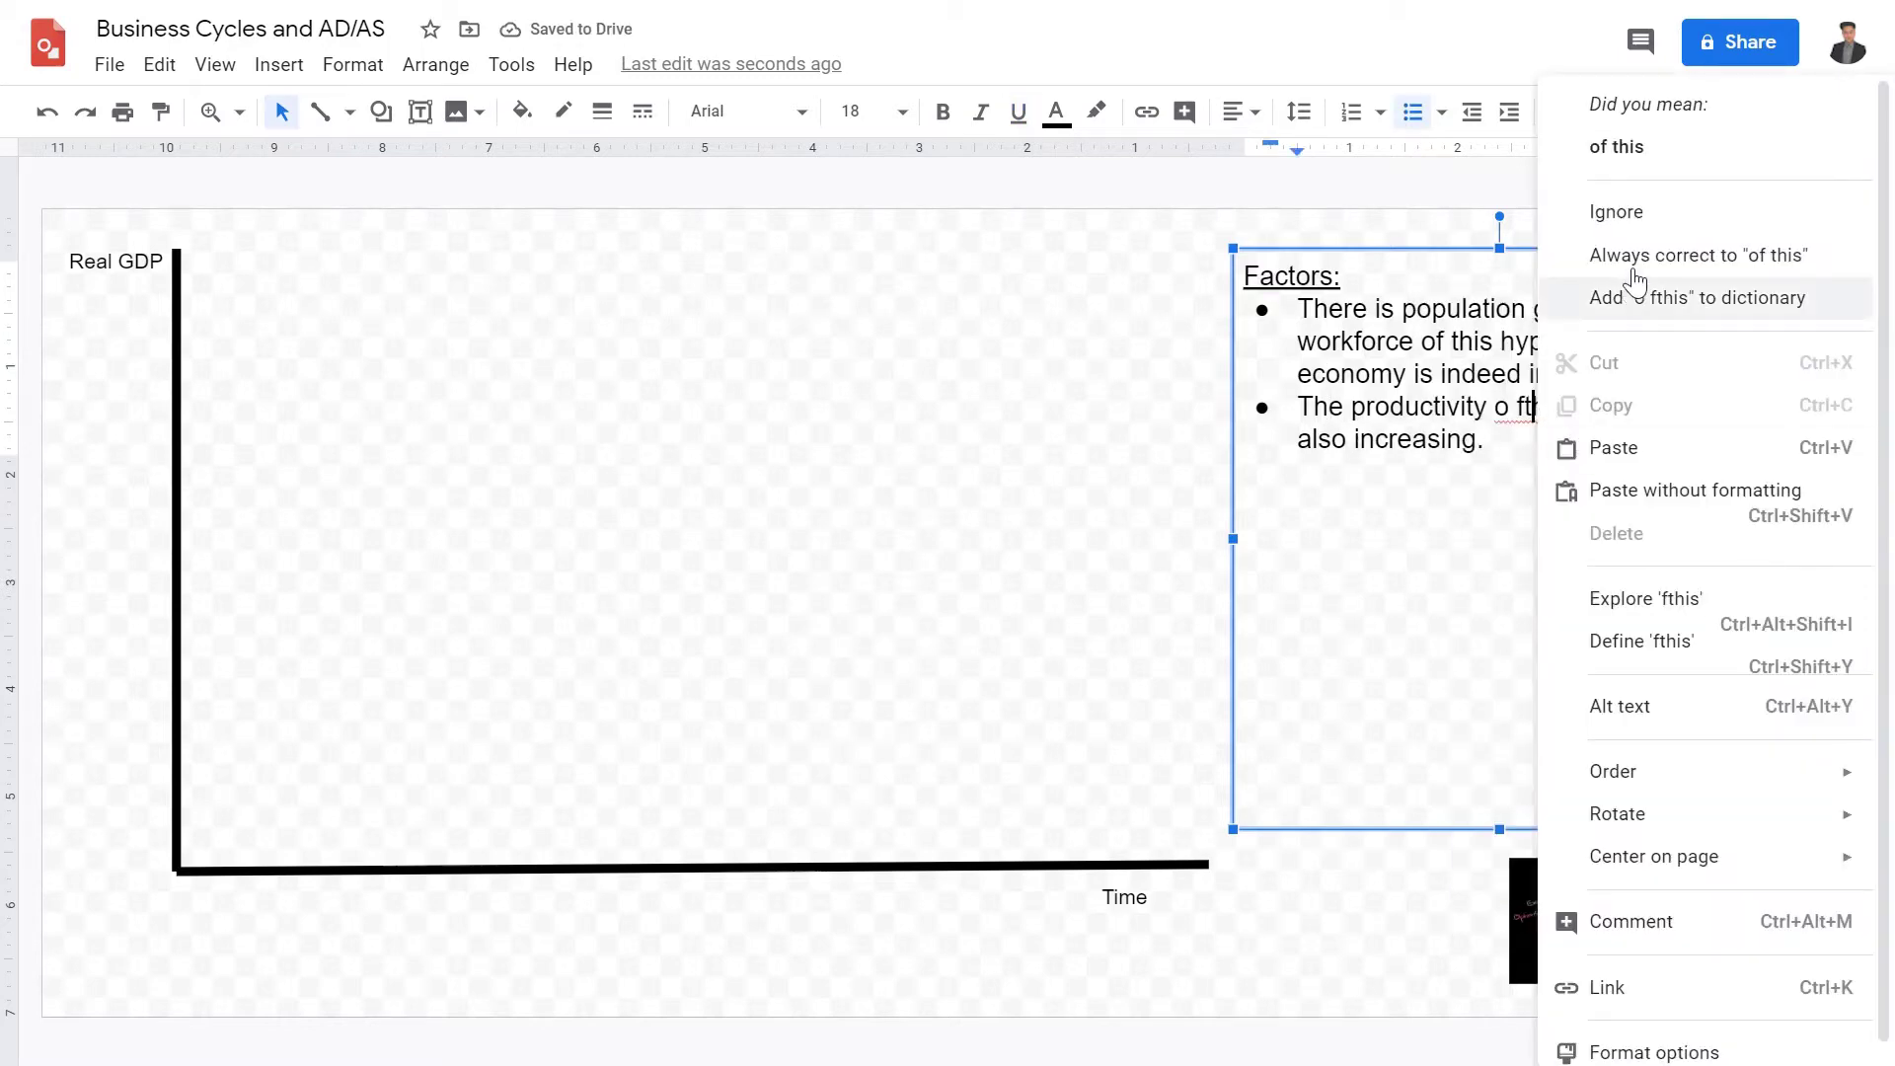
left_click(1767, 145)
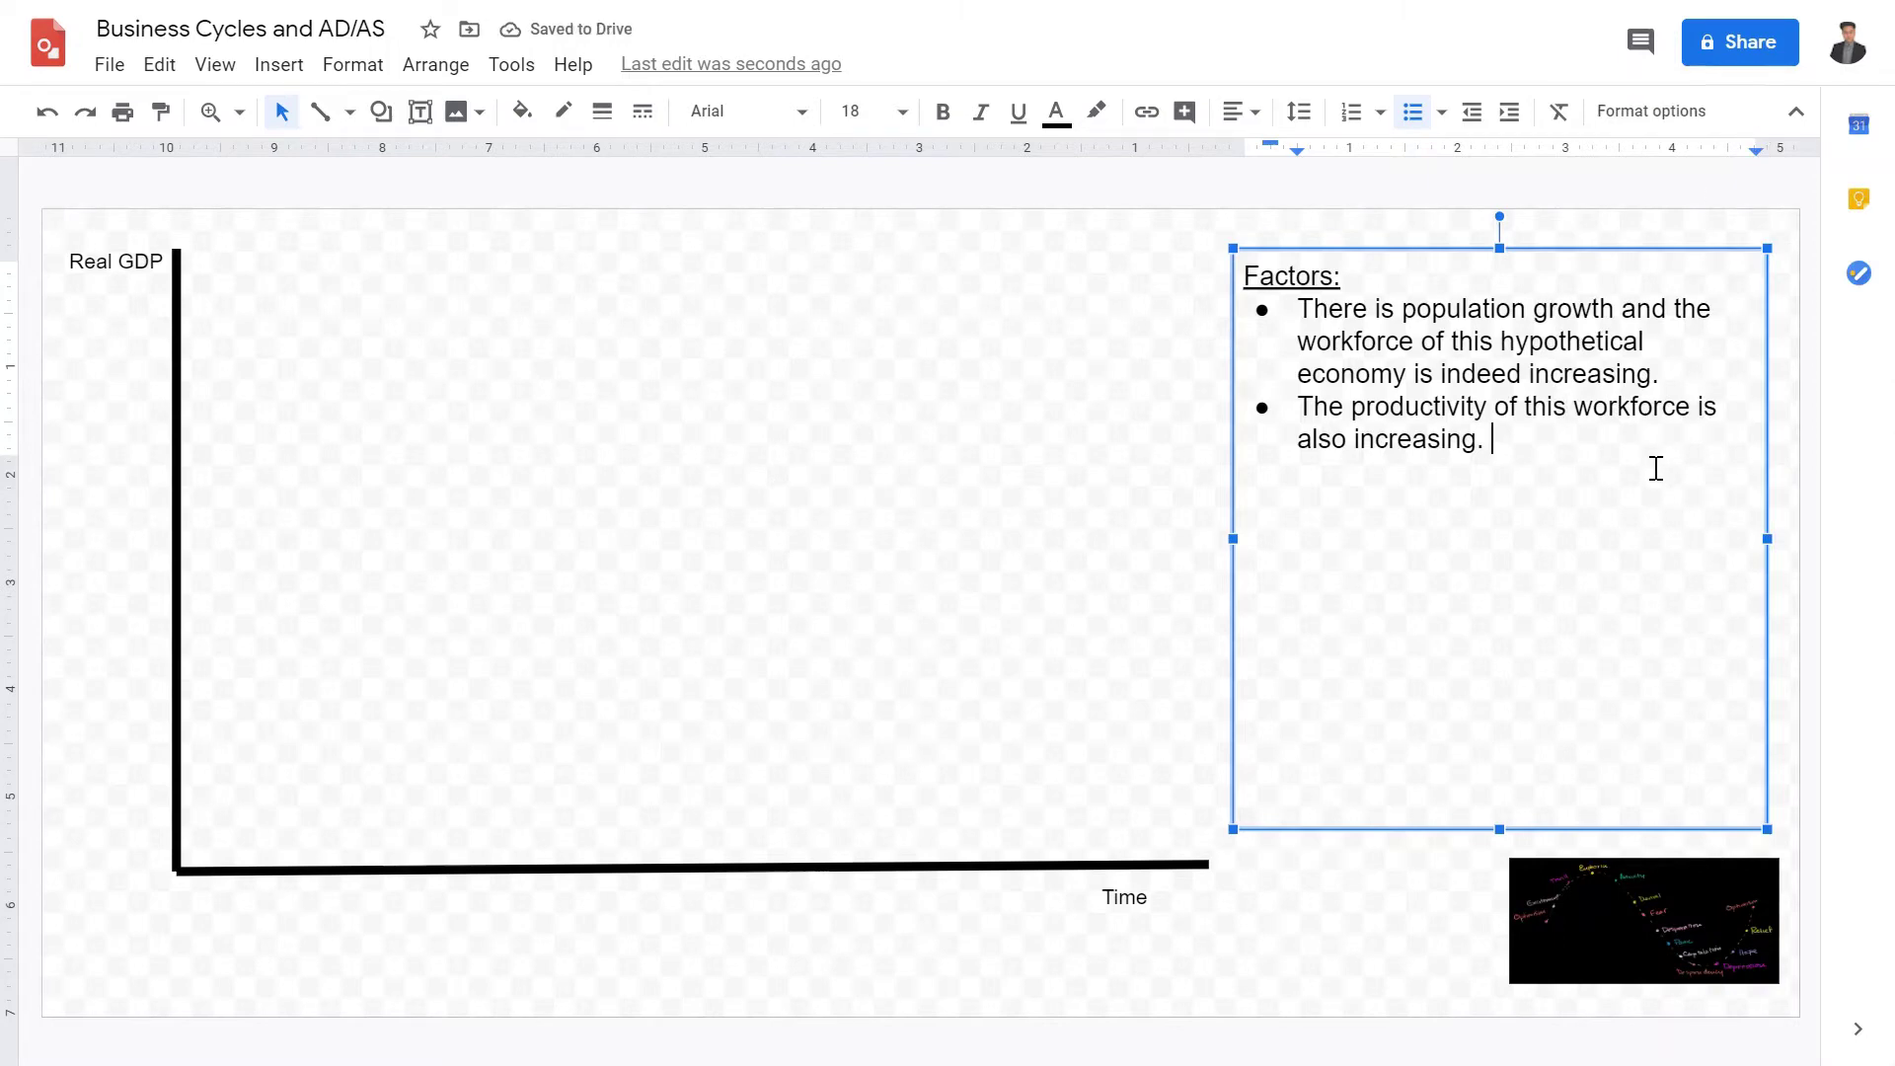
Step: Add an indented sub-bullet reading "Due to technology" under the productivity bullet
key("Return")
key("Tab")
type("Due to ")
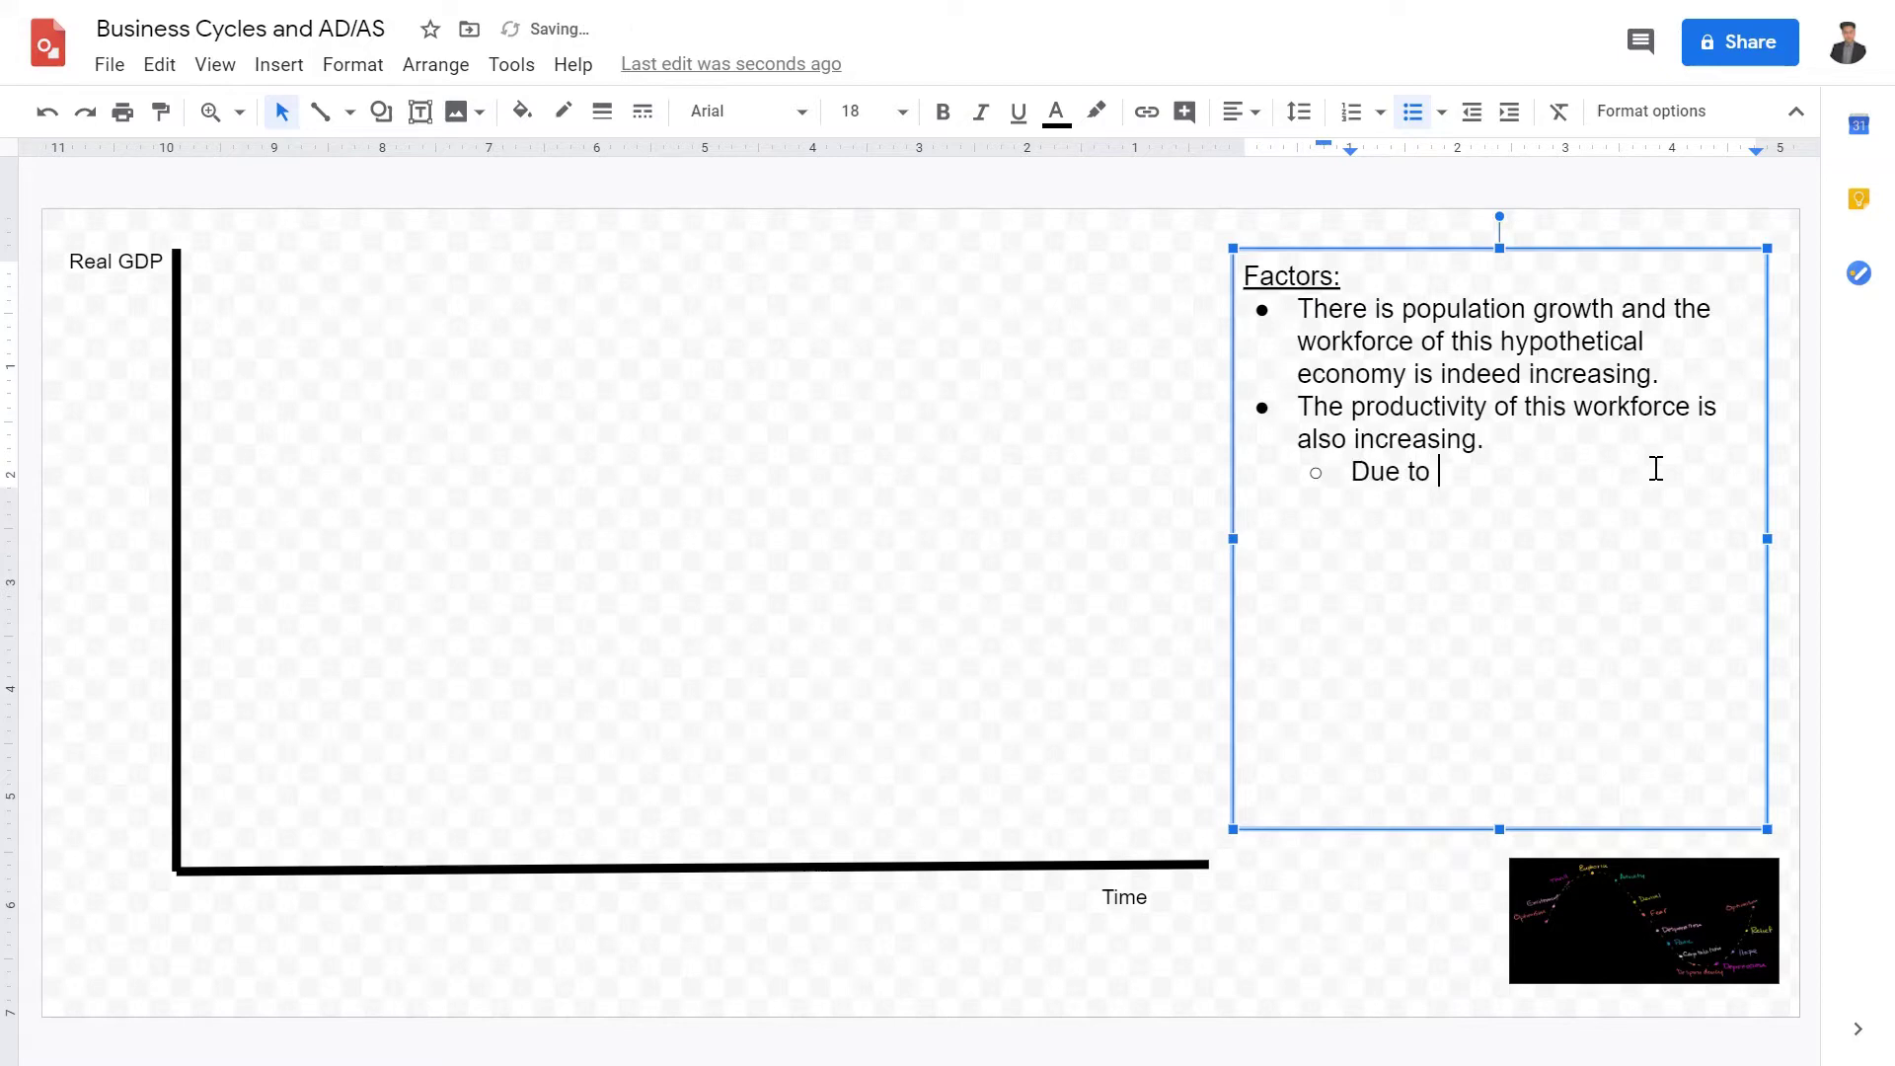
type("technologu")
key("Return")
key("BackSpace")
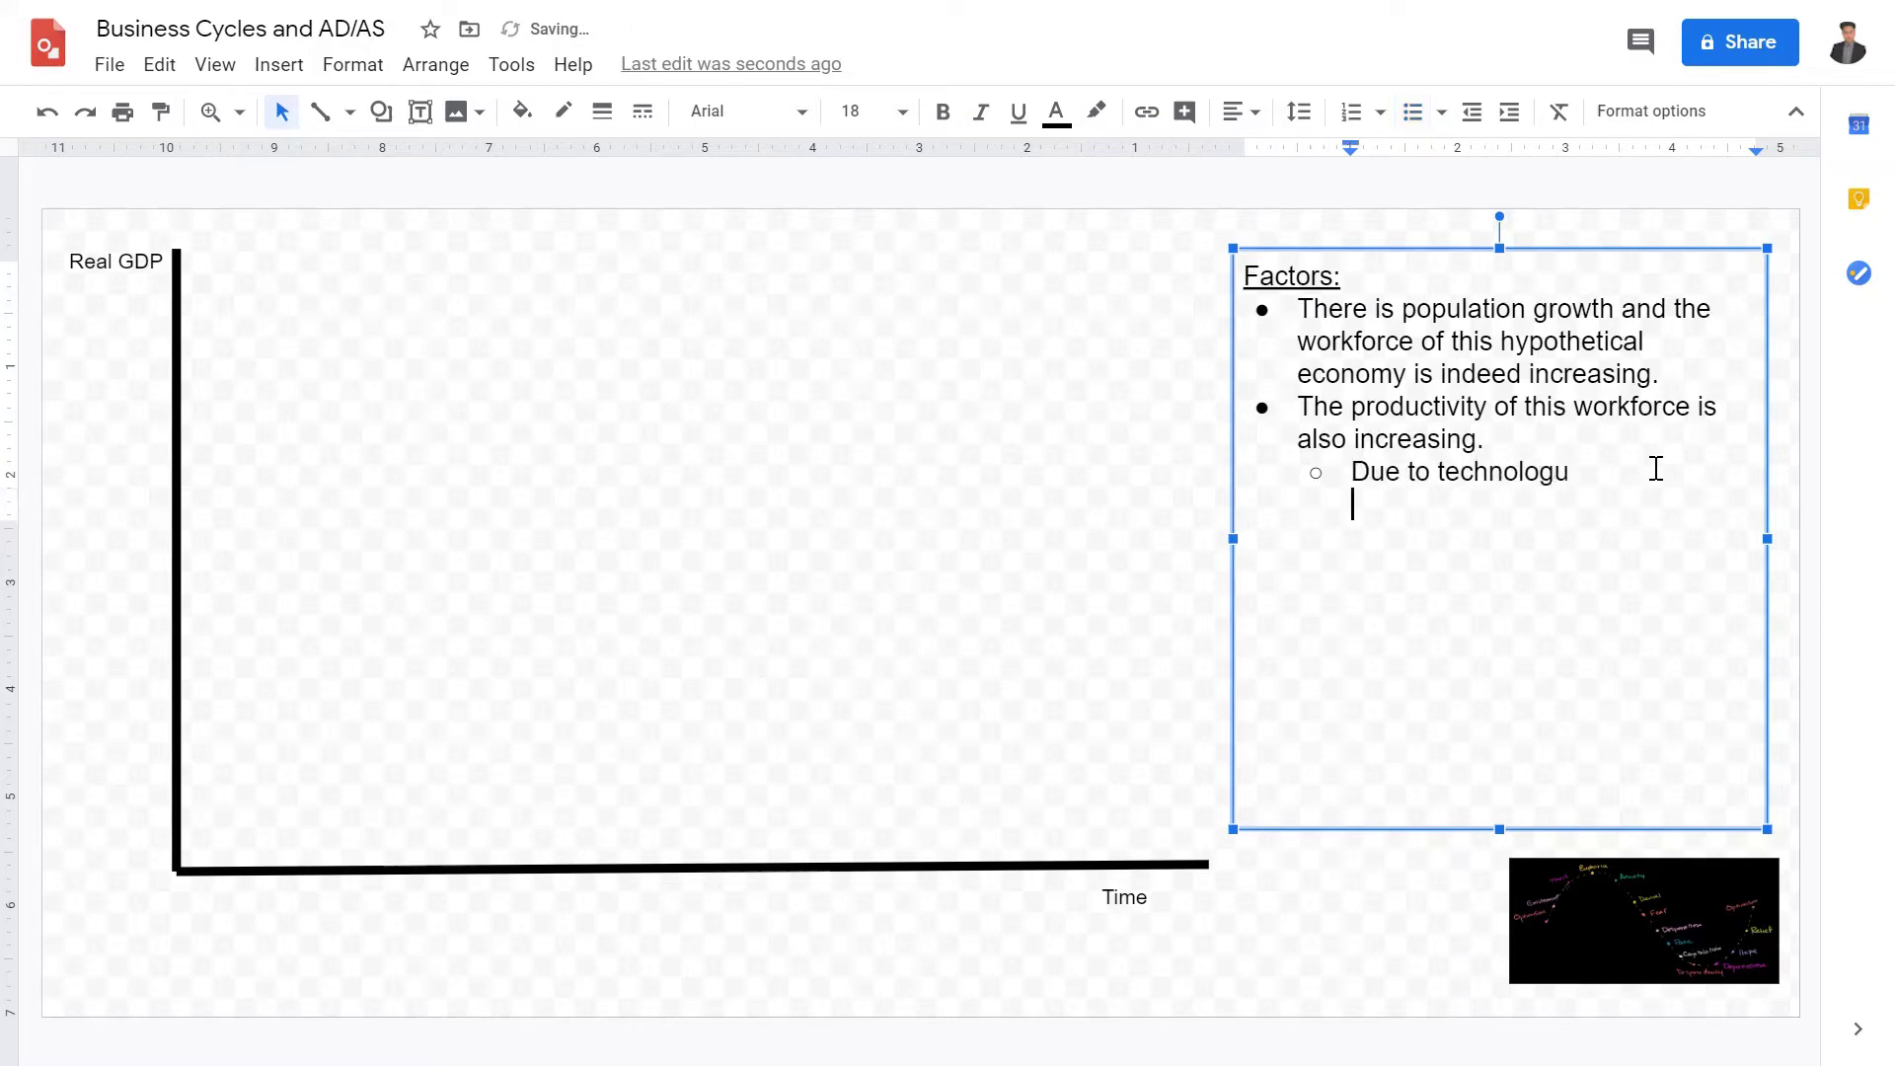
key("BackSpace")
key("BackSpace")
type("y")
Step: Add another sub-bullet reading "Due to education" under the productivity bullet and finish editing the text box
key("Return")
type("e")
type("ue to education")
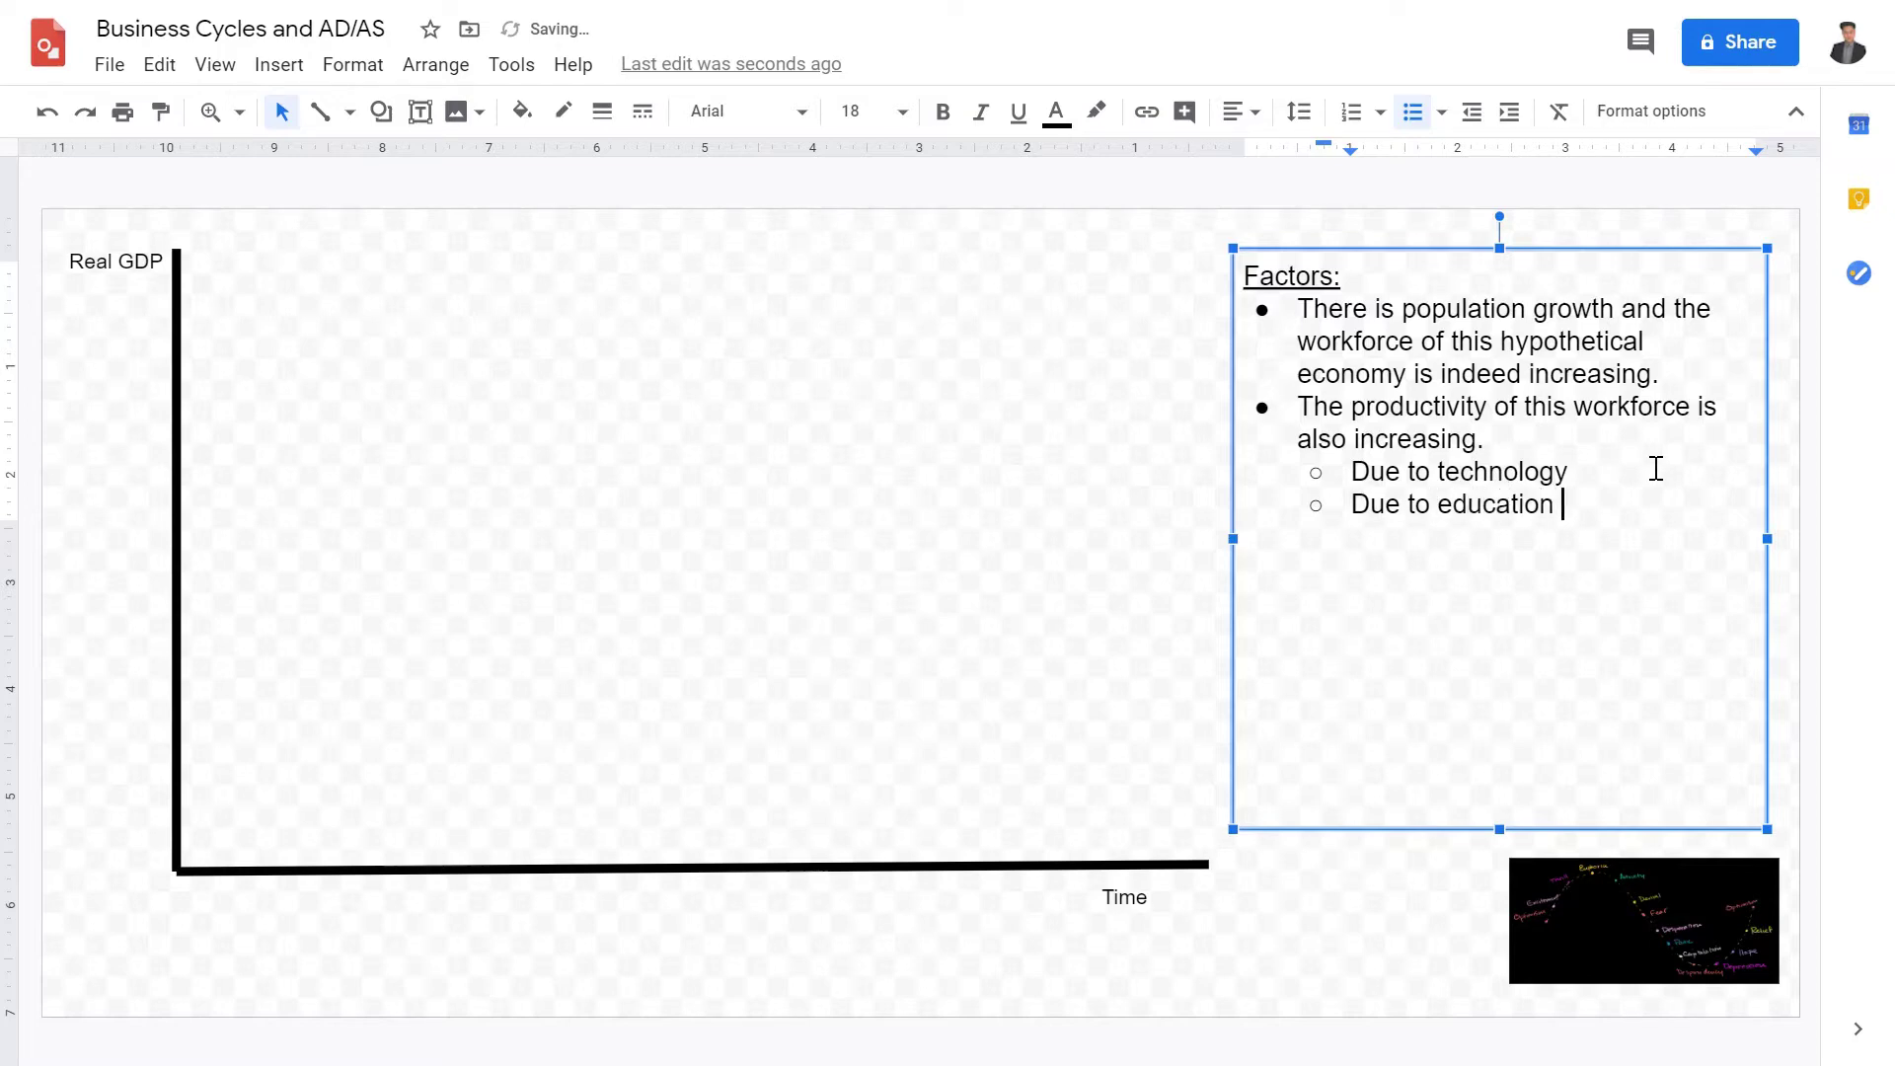
key("Return")
key("BackSpace")
key("BackSpace")
left_click(1184, 335)
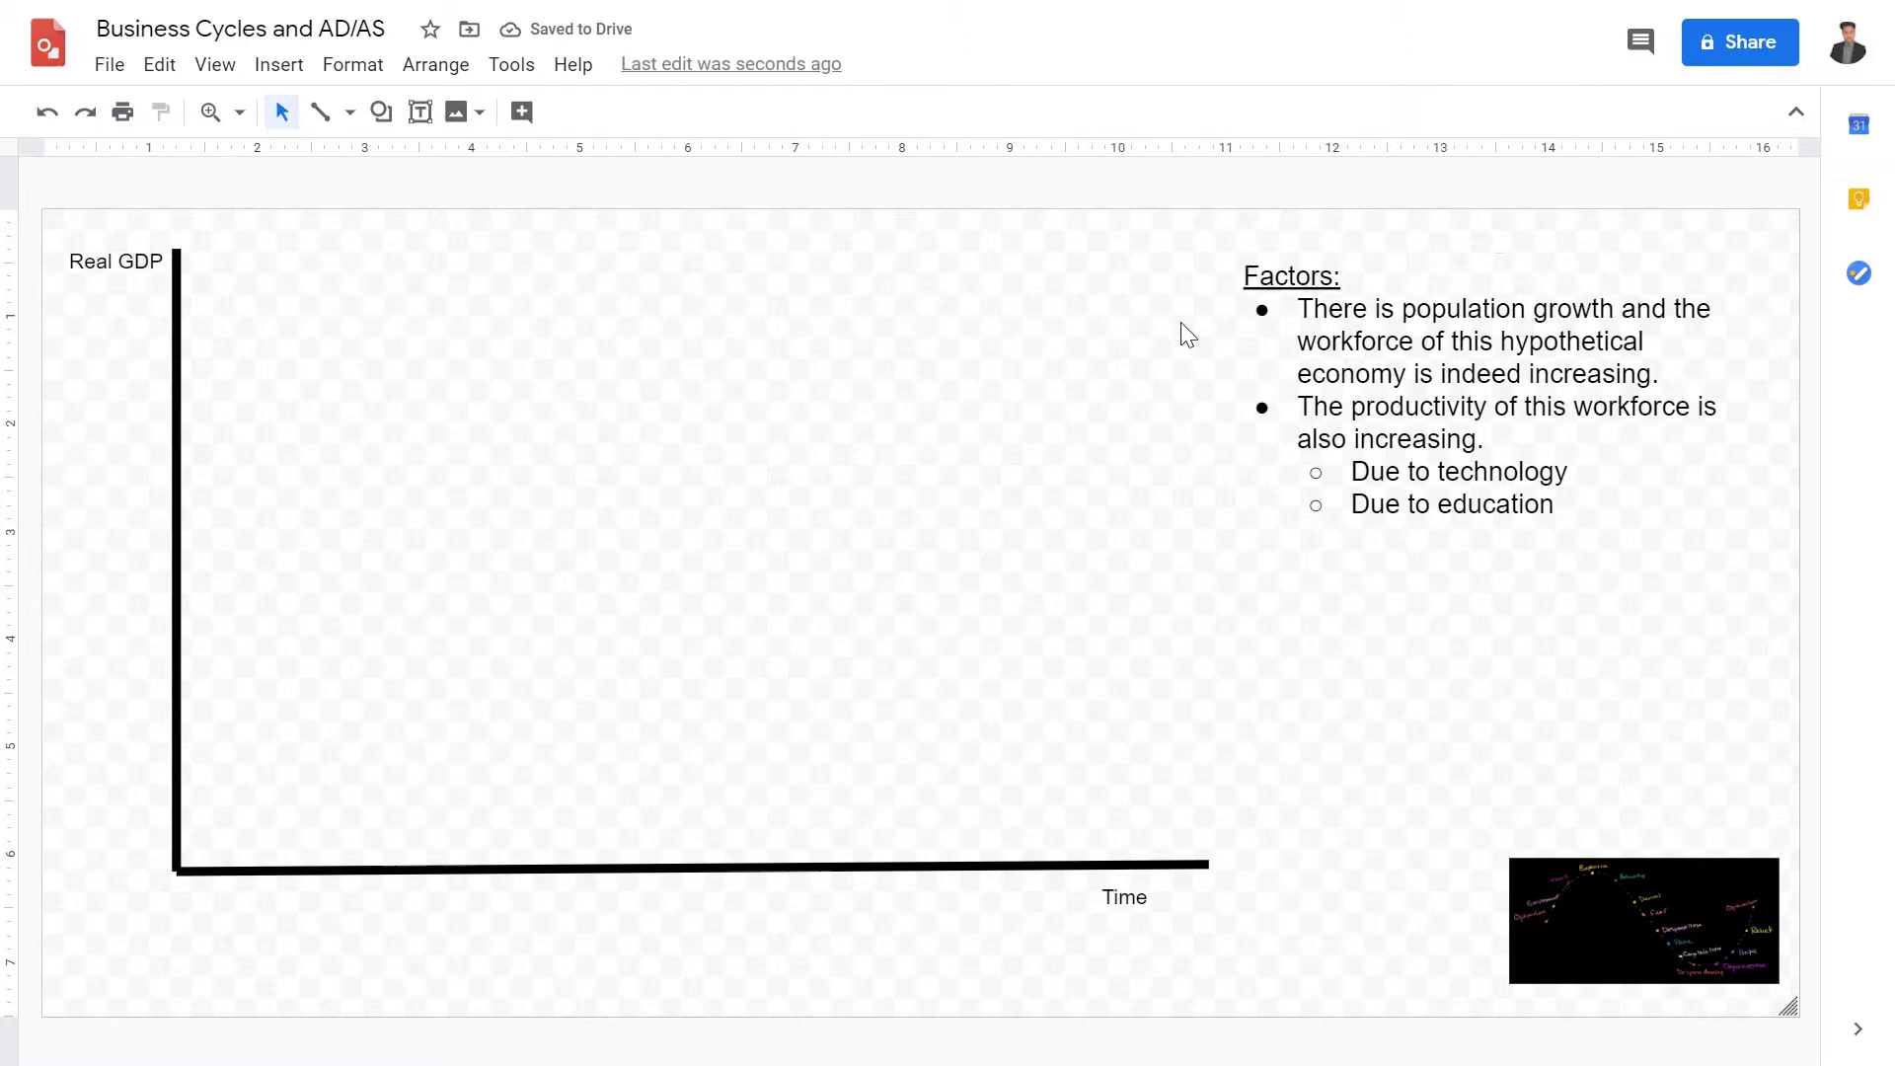
Step: Draw a straight line rising diagonally from the graph's origin across the plot area and set its weight to 3px
left_click(322, 112)
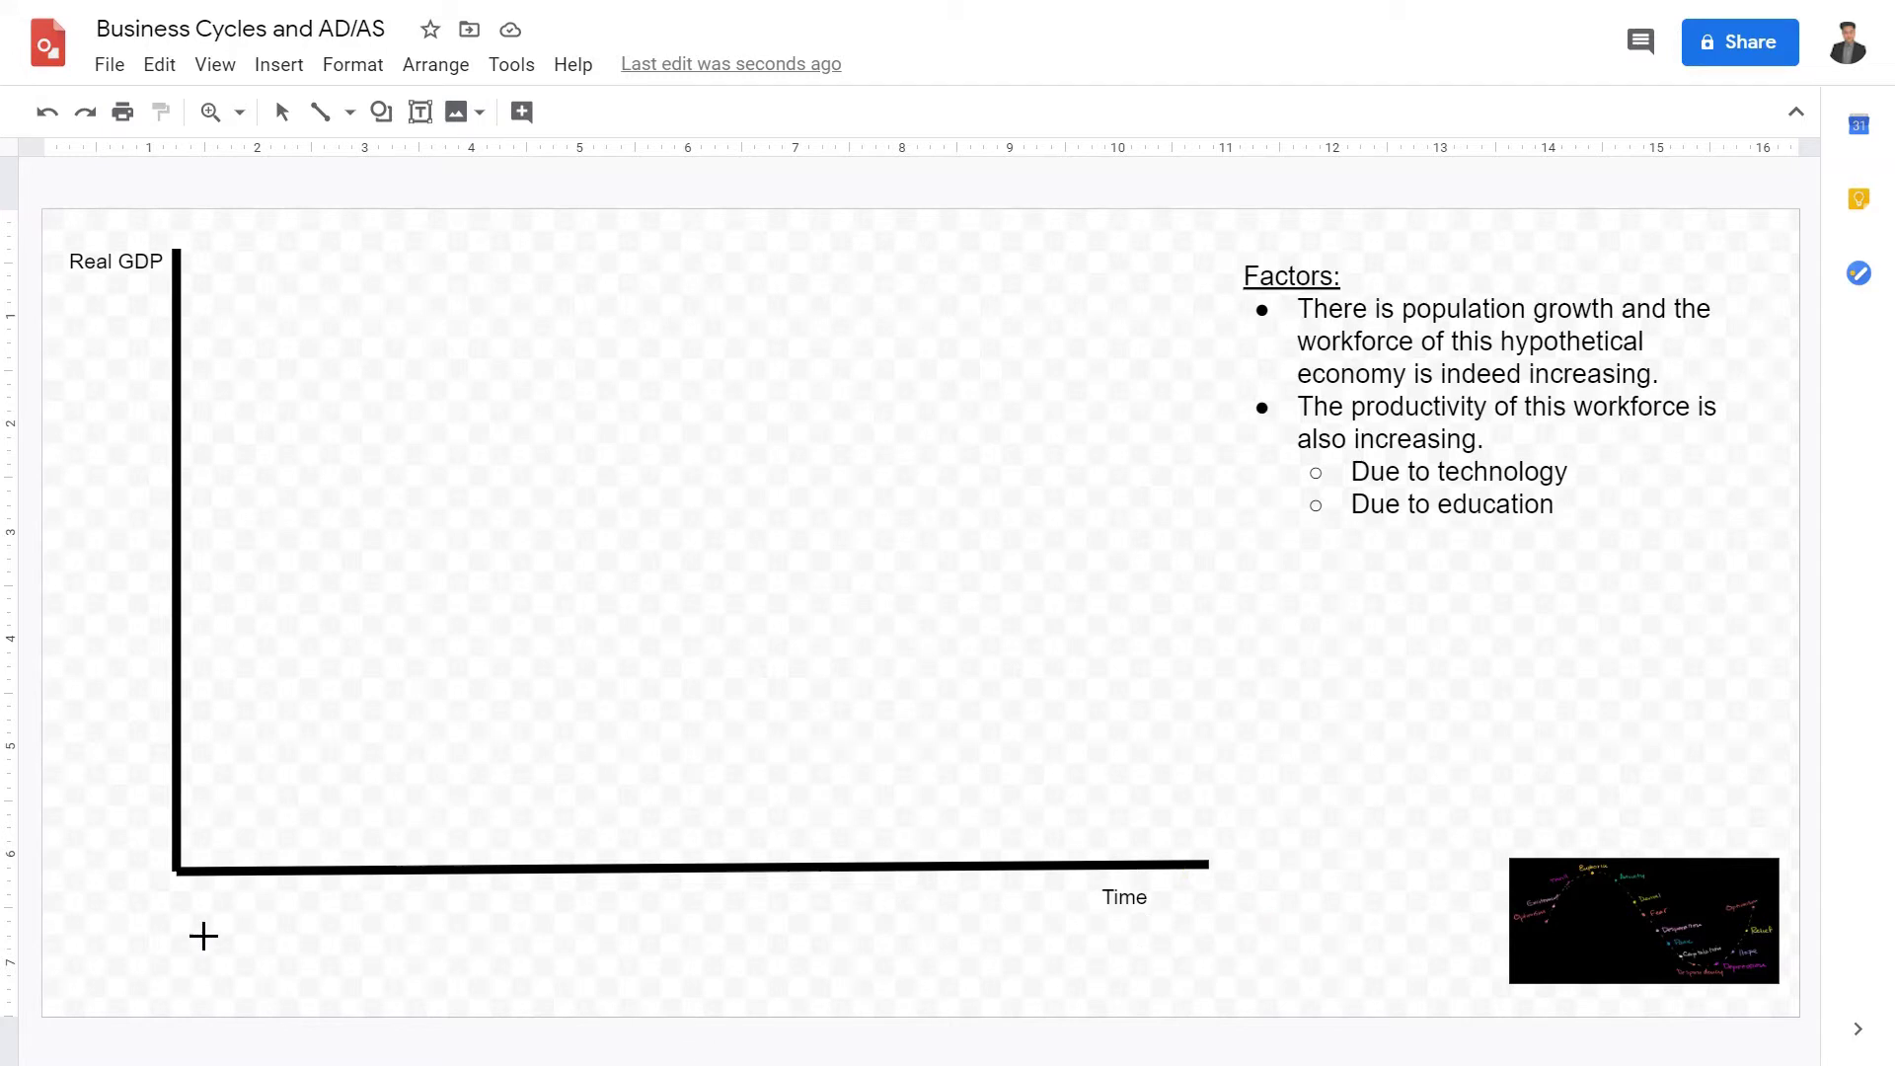
mouse_move(194, 884)
left_mouse_down()
mouse_move(842, 482)
mouse_move(1197, 338)
left_mouse_up()
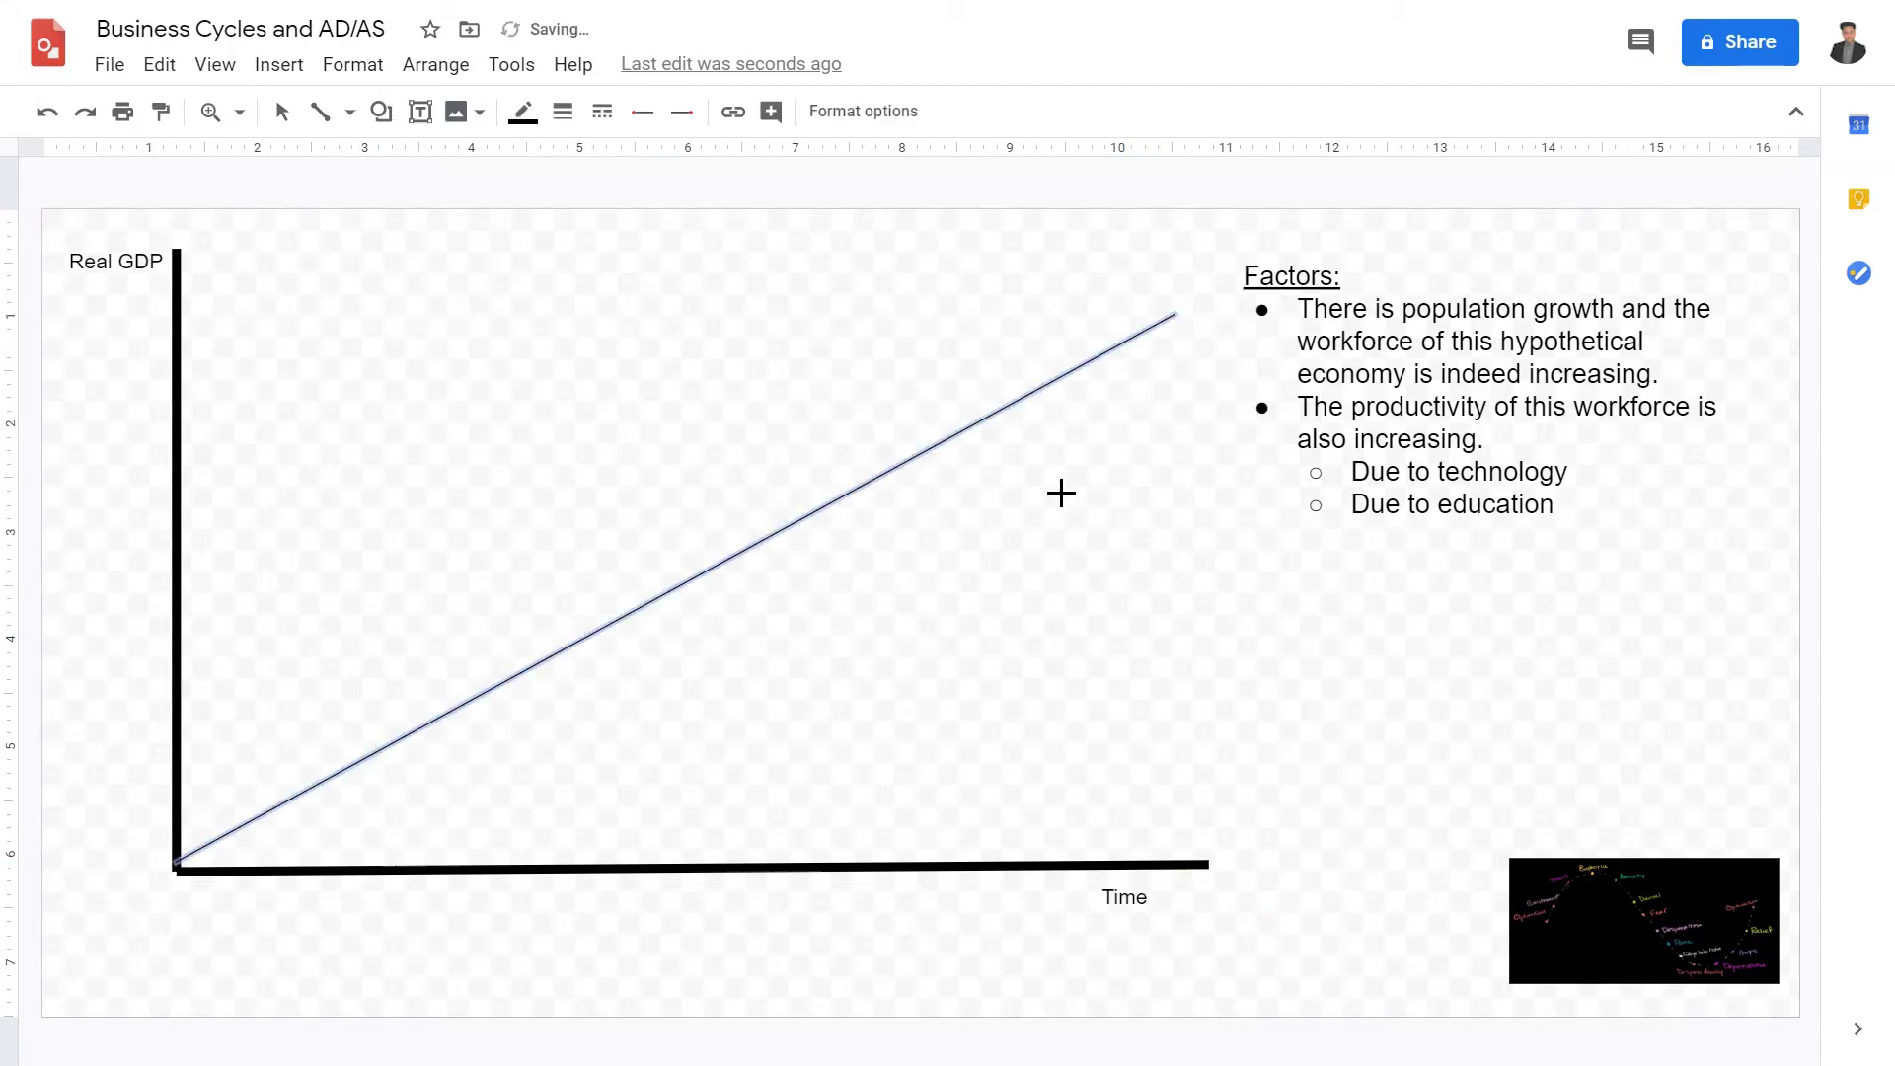
left_click(562, 111)
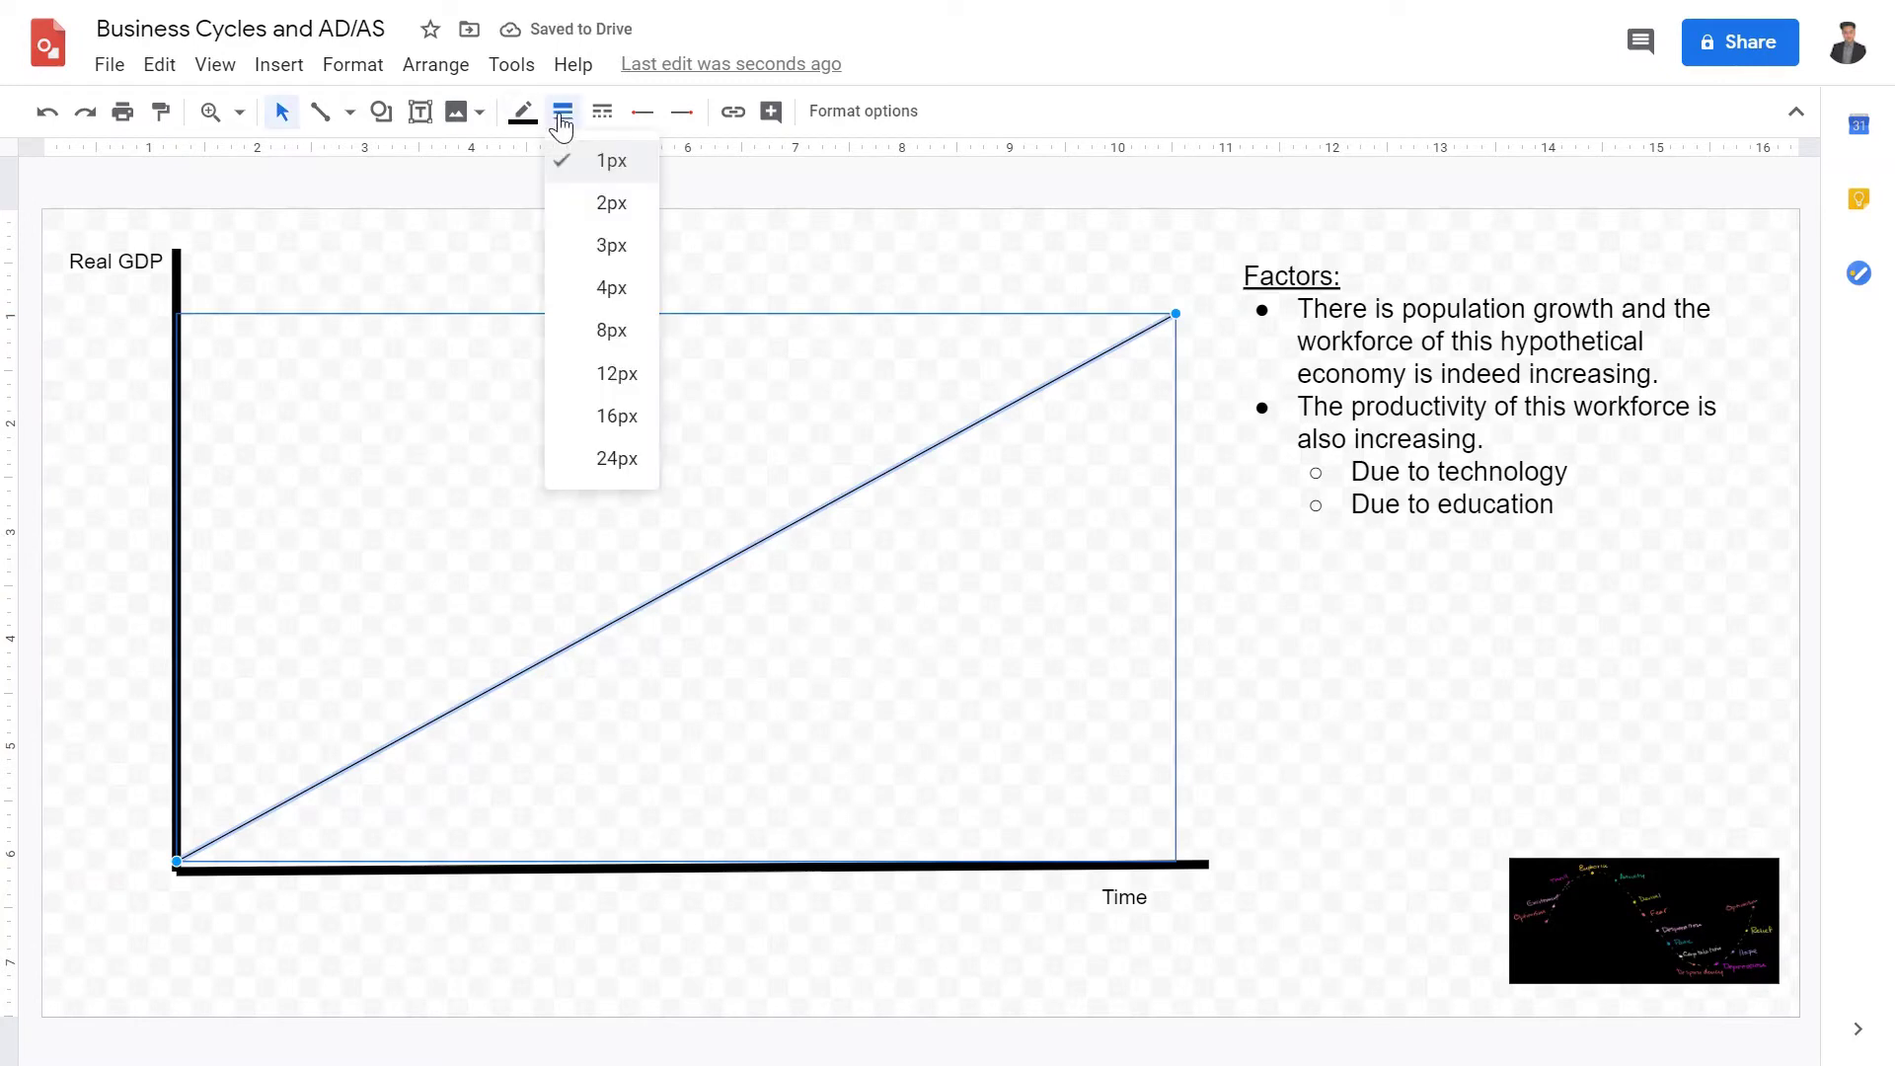
left_click(612, 204)
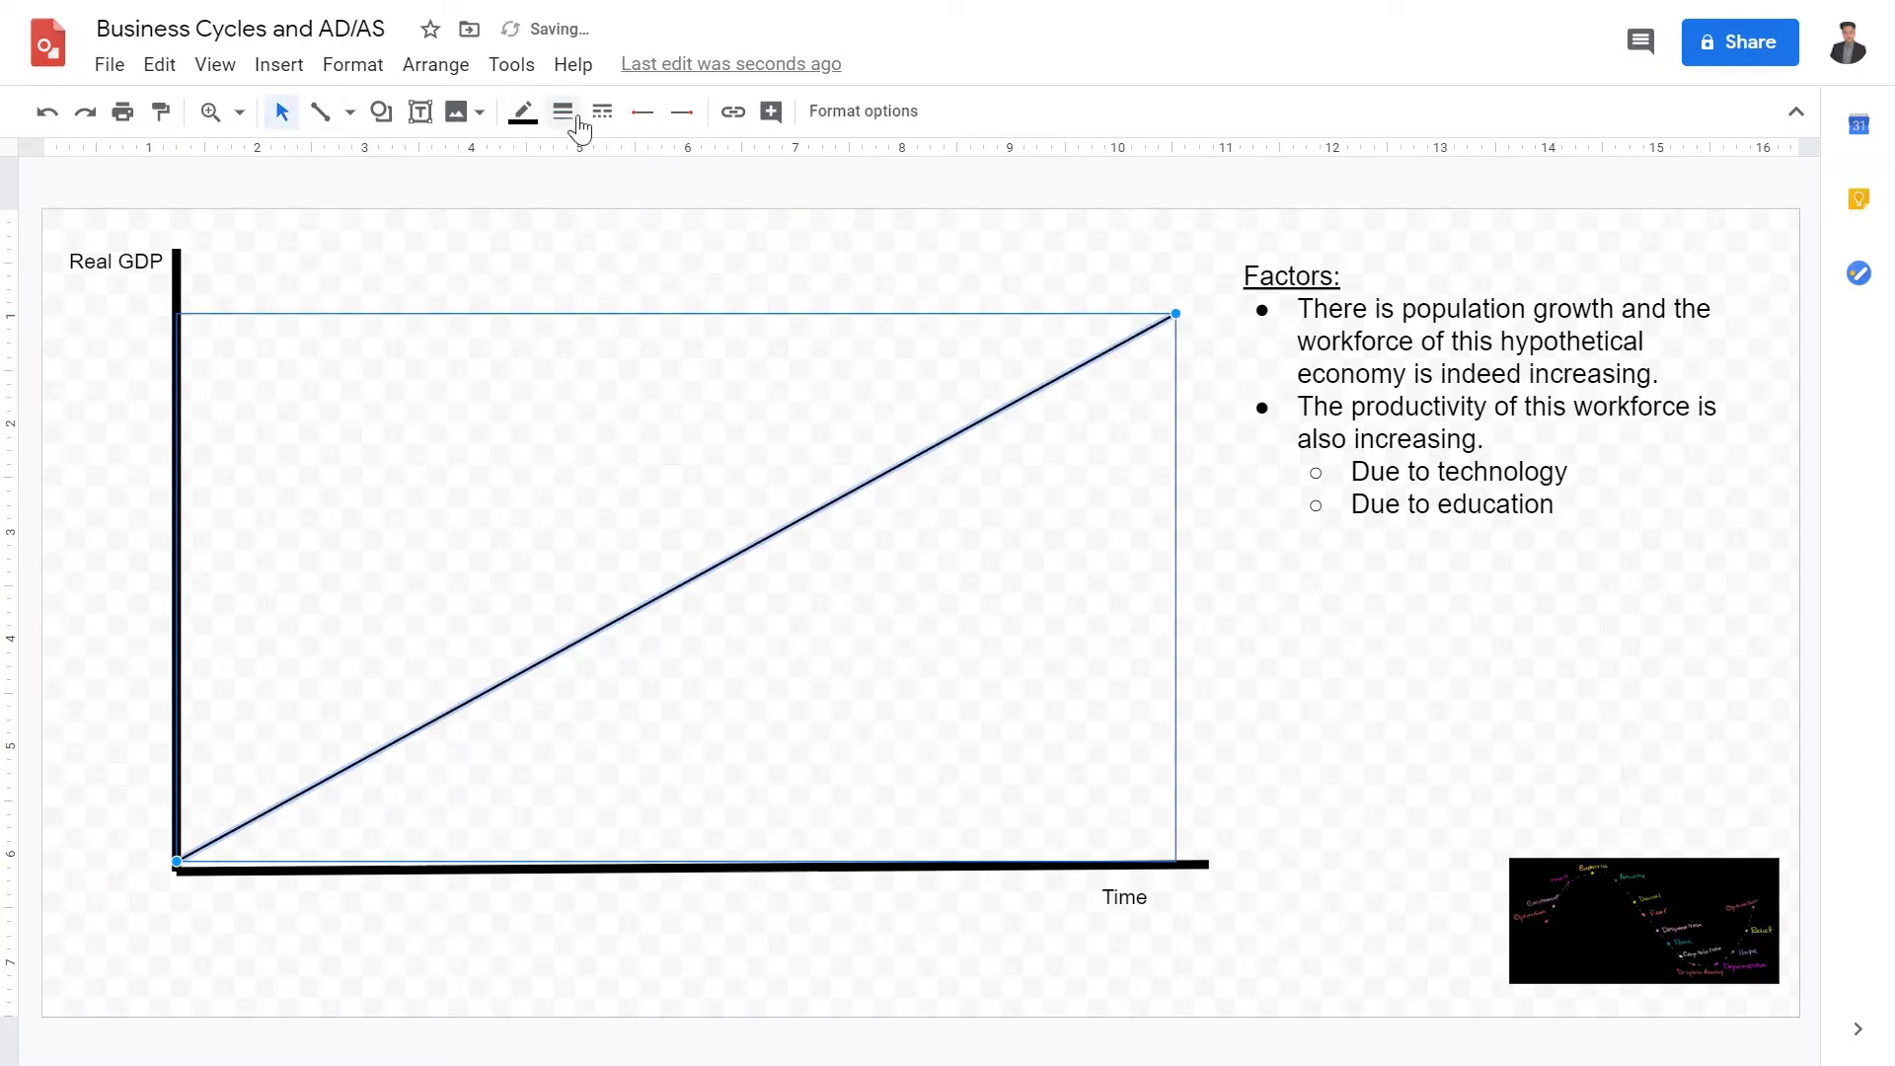
left_click(562, 111)
left_click(632, 251)
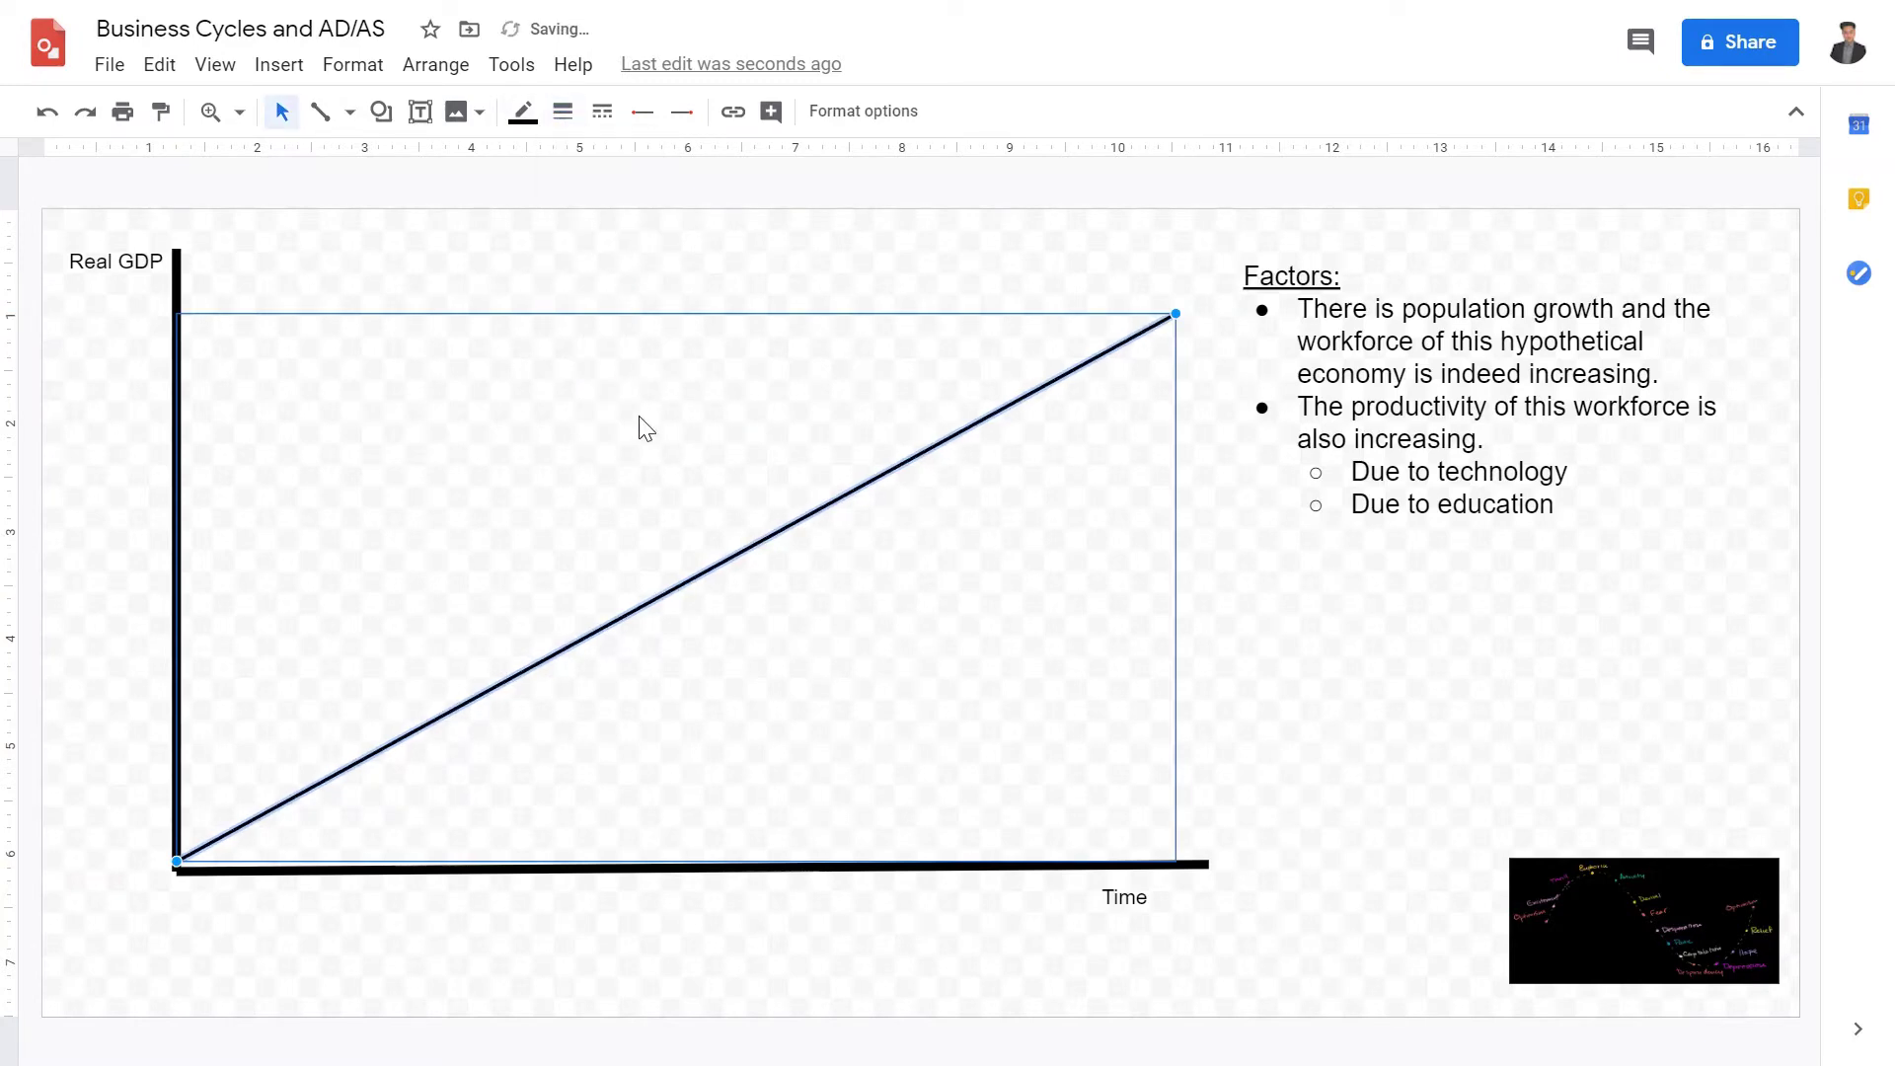
left_click(802, 255)
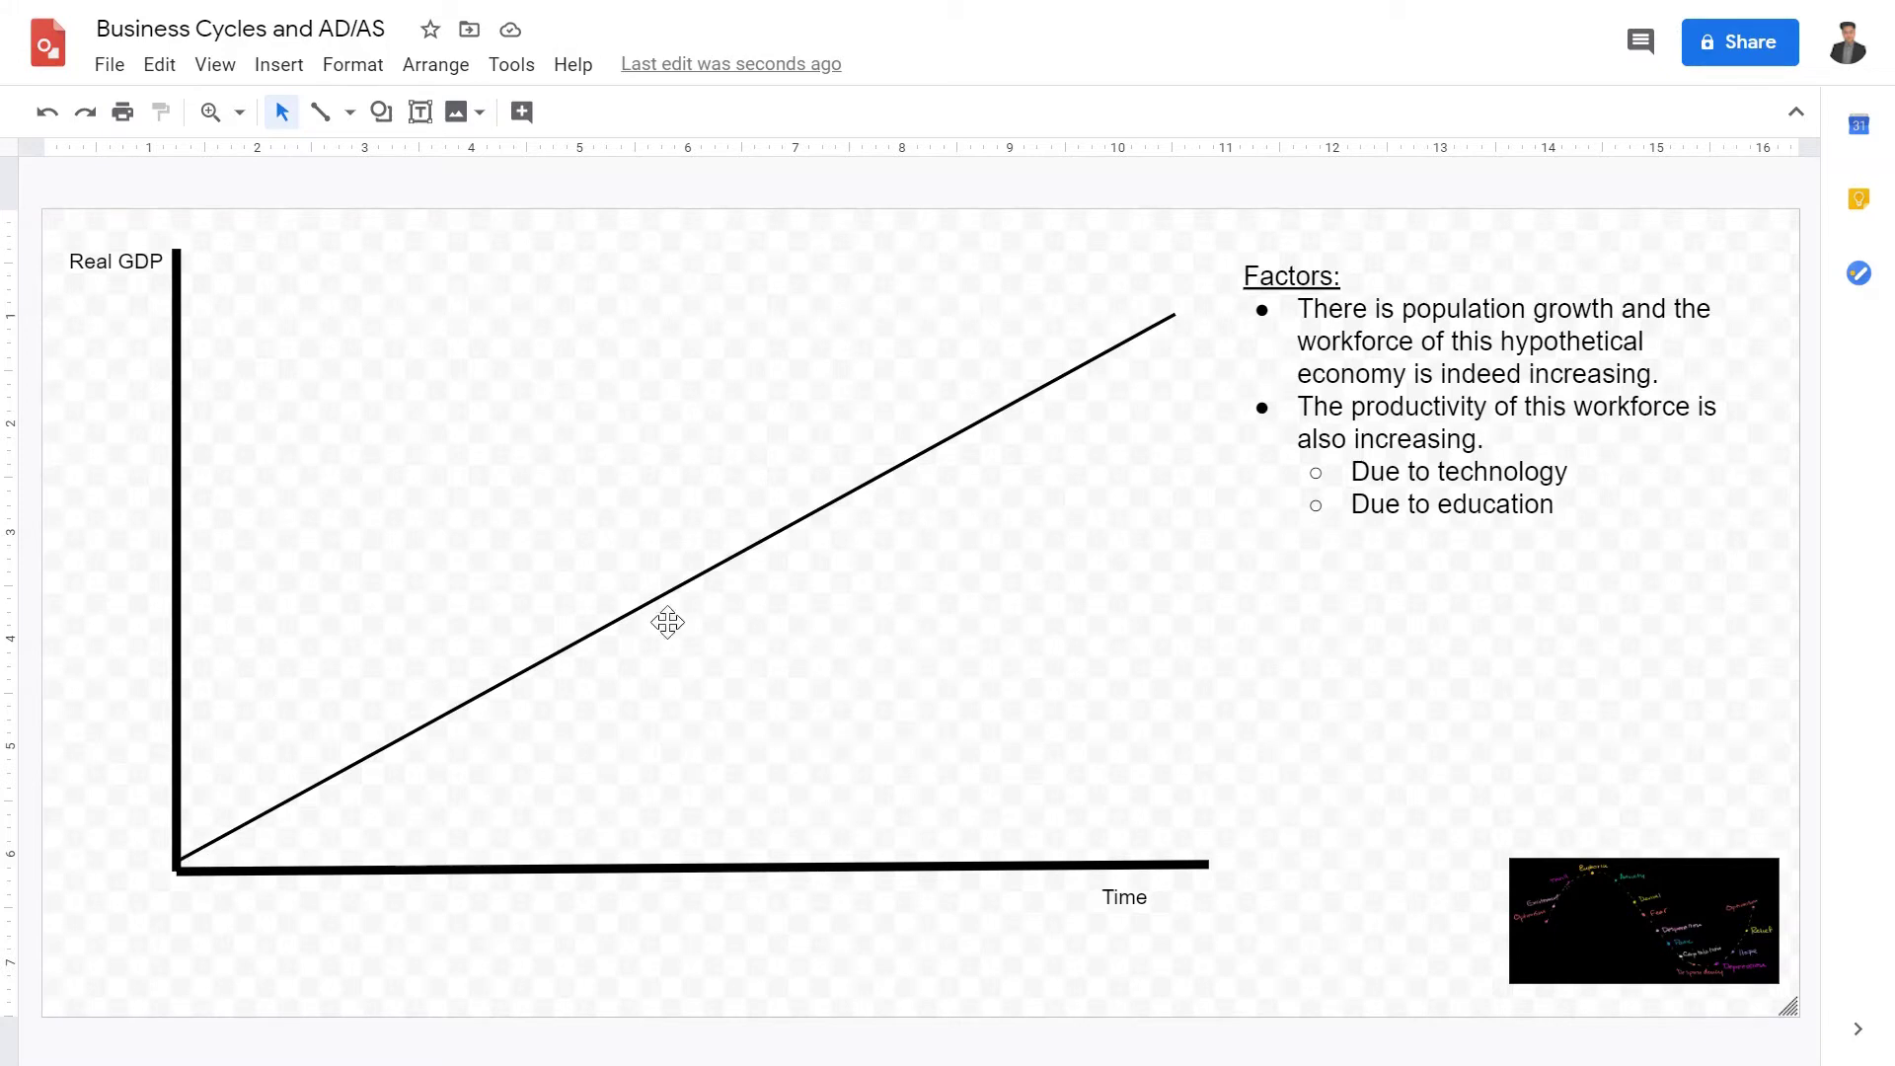
Step: Raise the diagonal line to start partway up the Real GDP axis and lower its far end to flatten the slope
left_click_drag(664, 610, 676, 511)
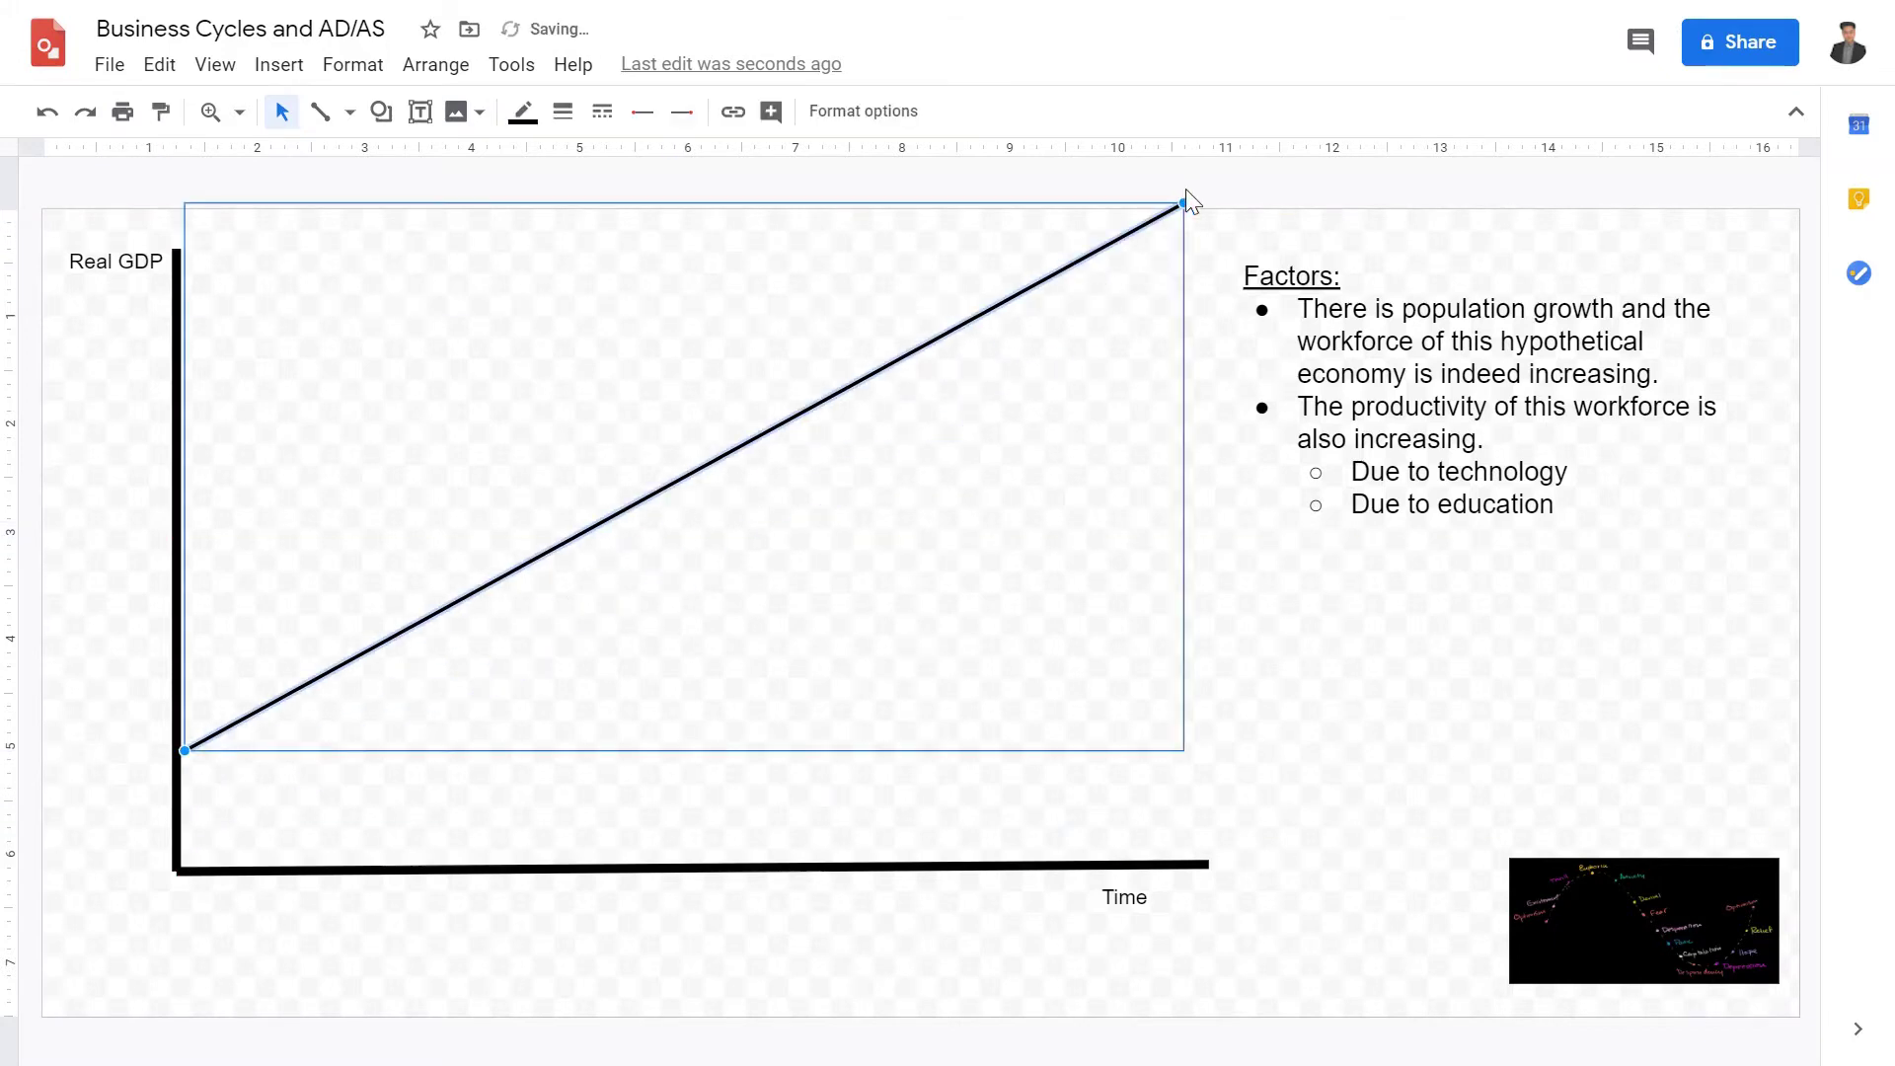
left_click_drag(1184, 204, 1168, 276)
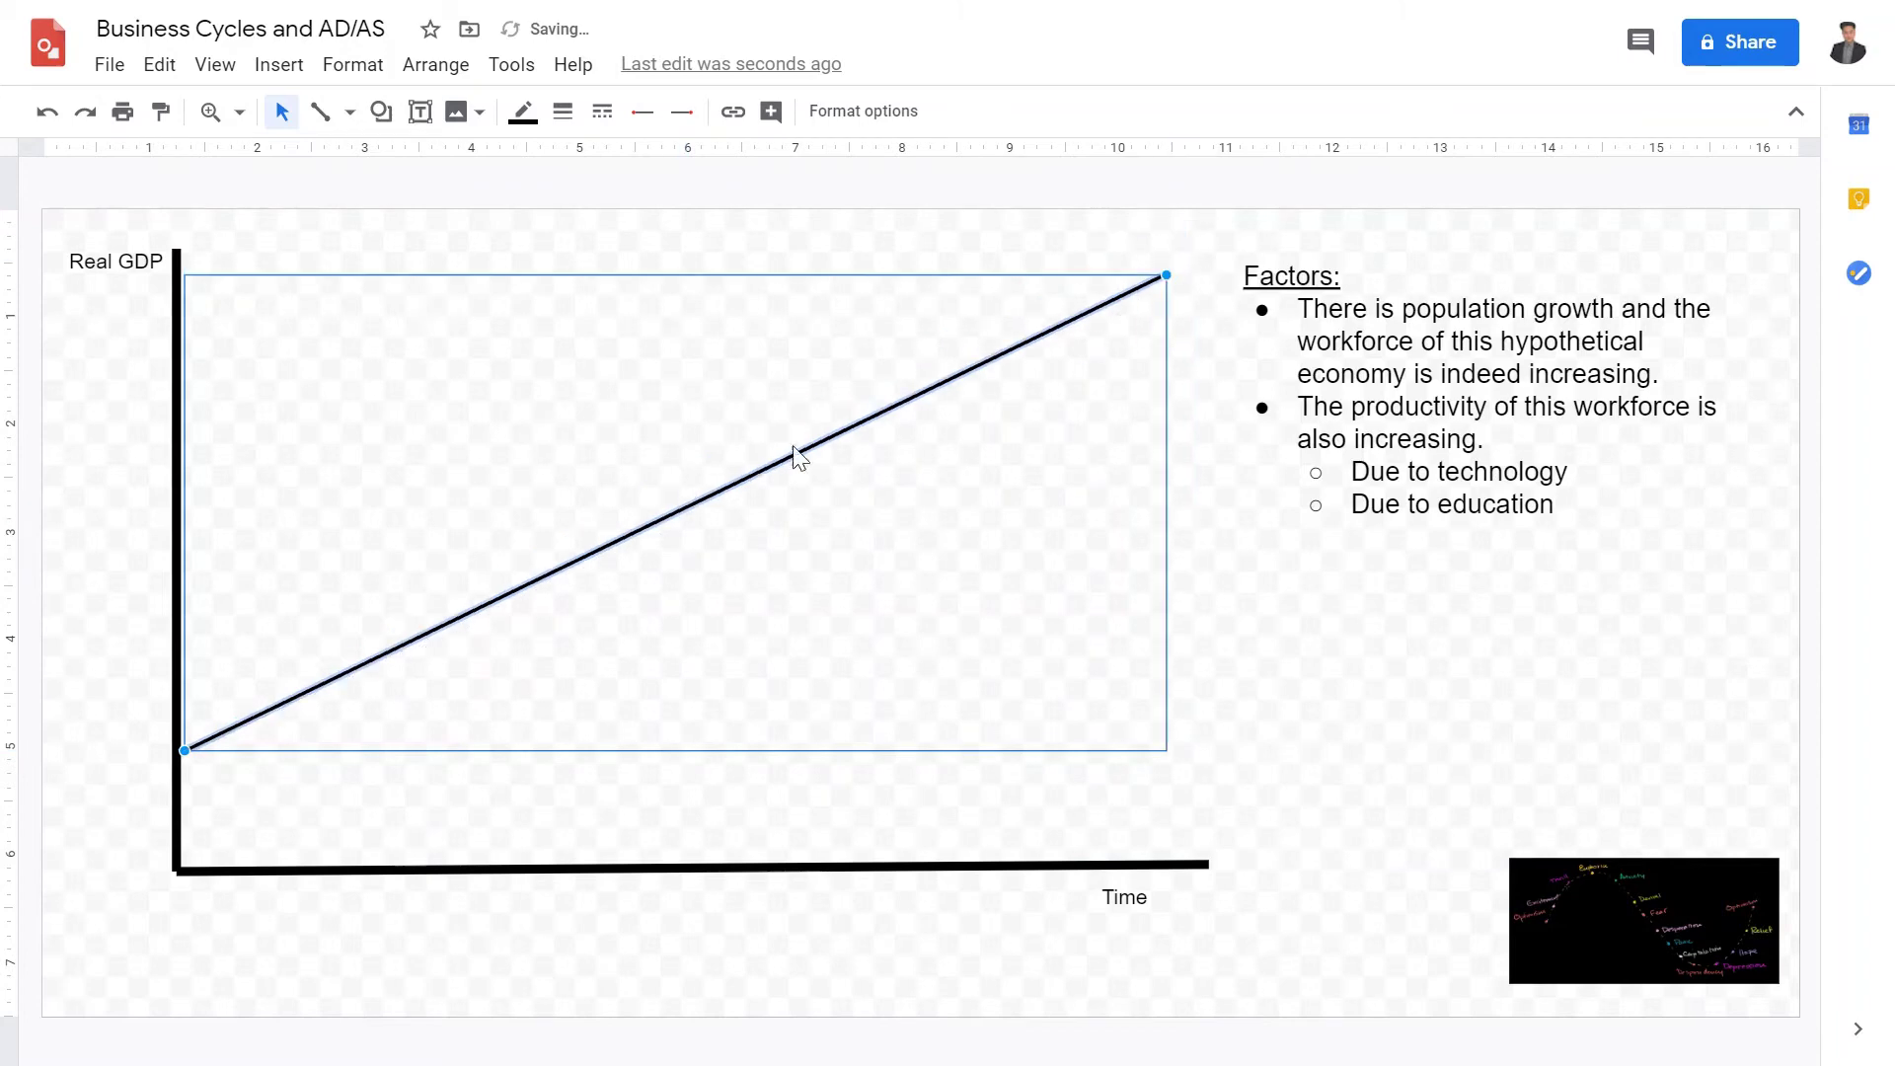
left_click(478, 220)
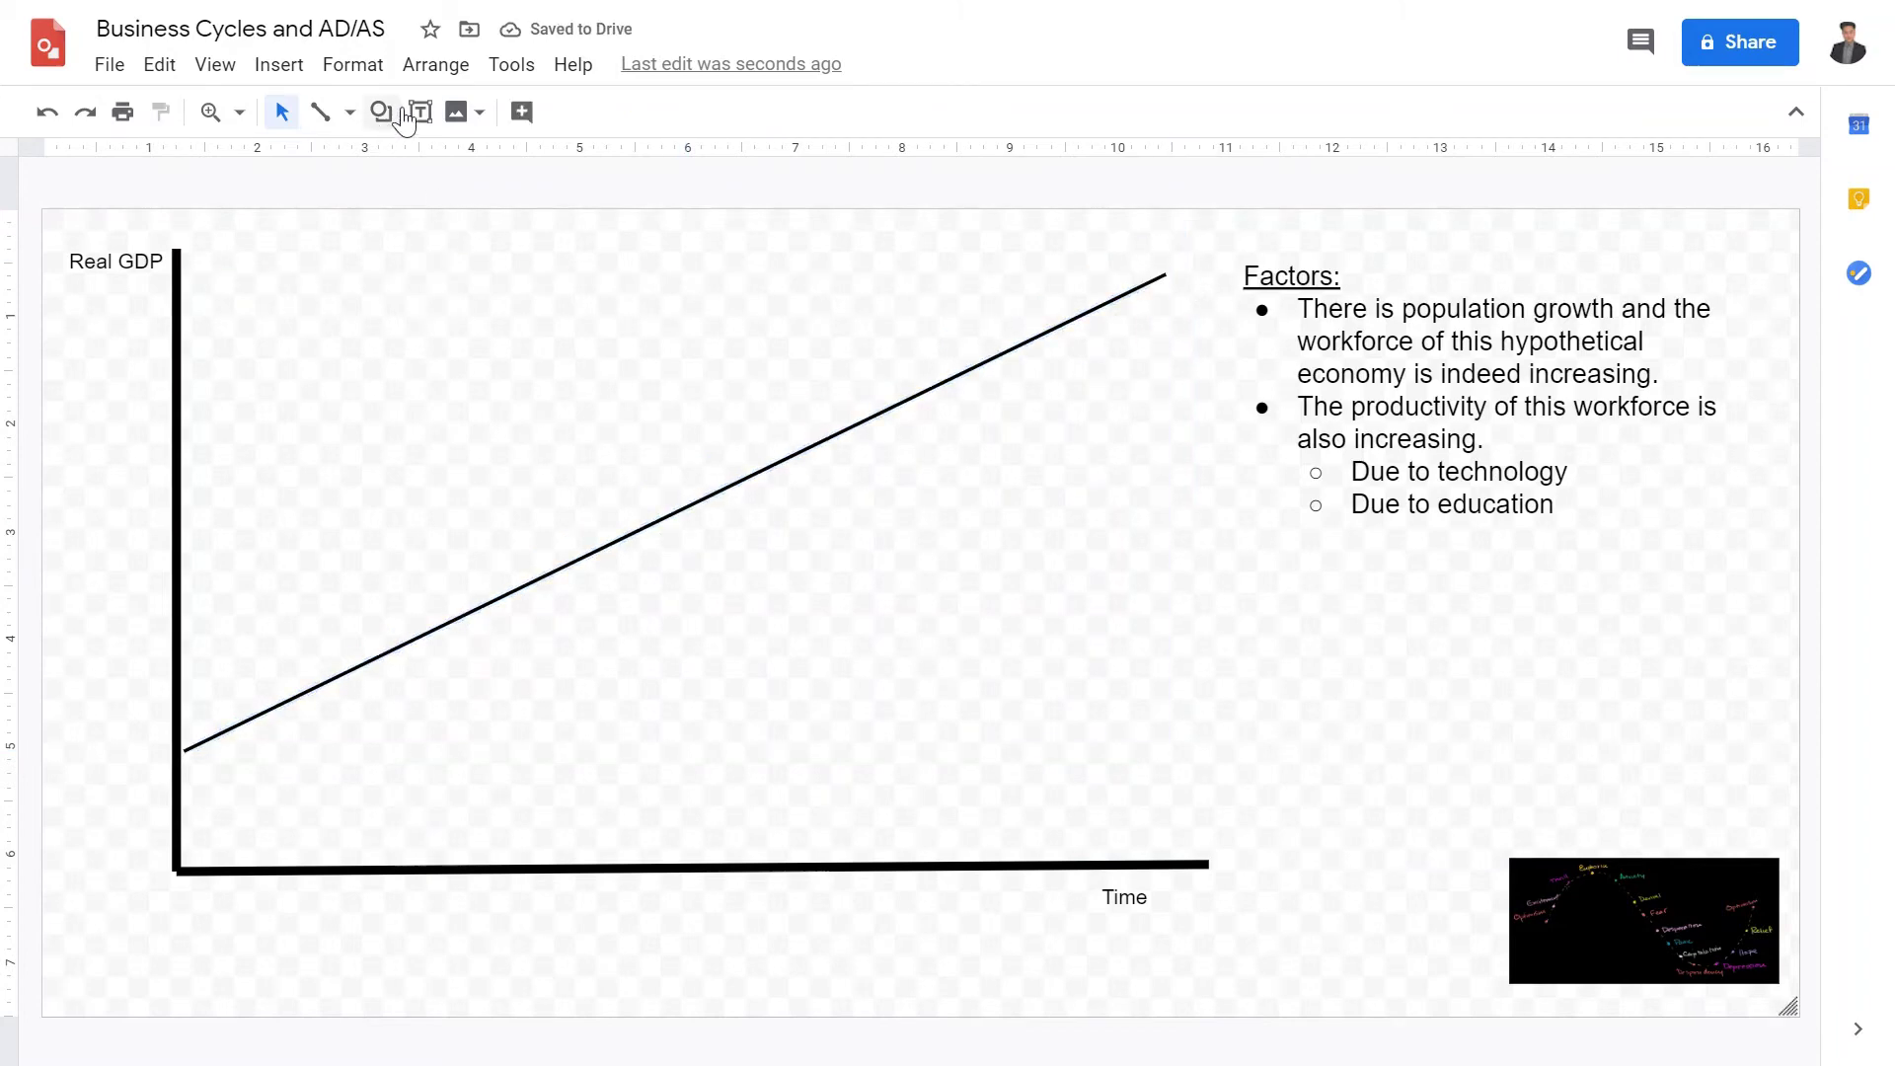
Step: Scribble a freehand wavy business-cycle curve that rises and falls around the diagonal line along its whole length
left_click(350, 111)
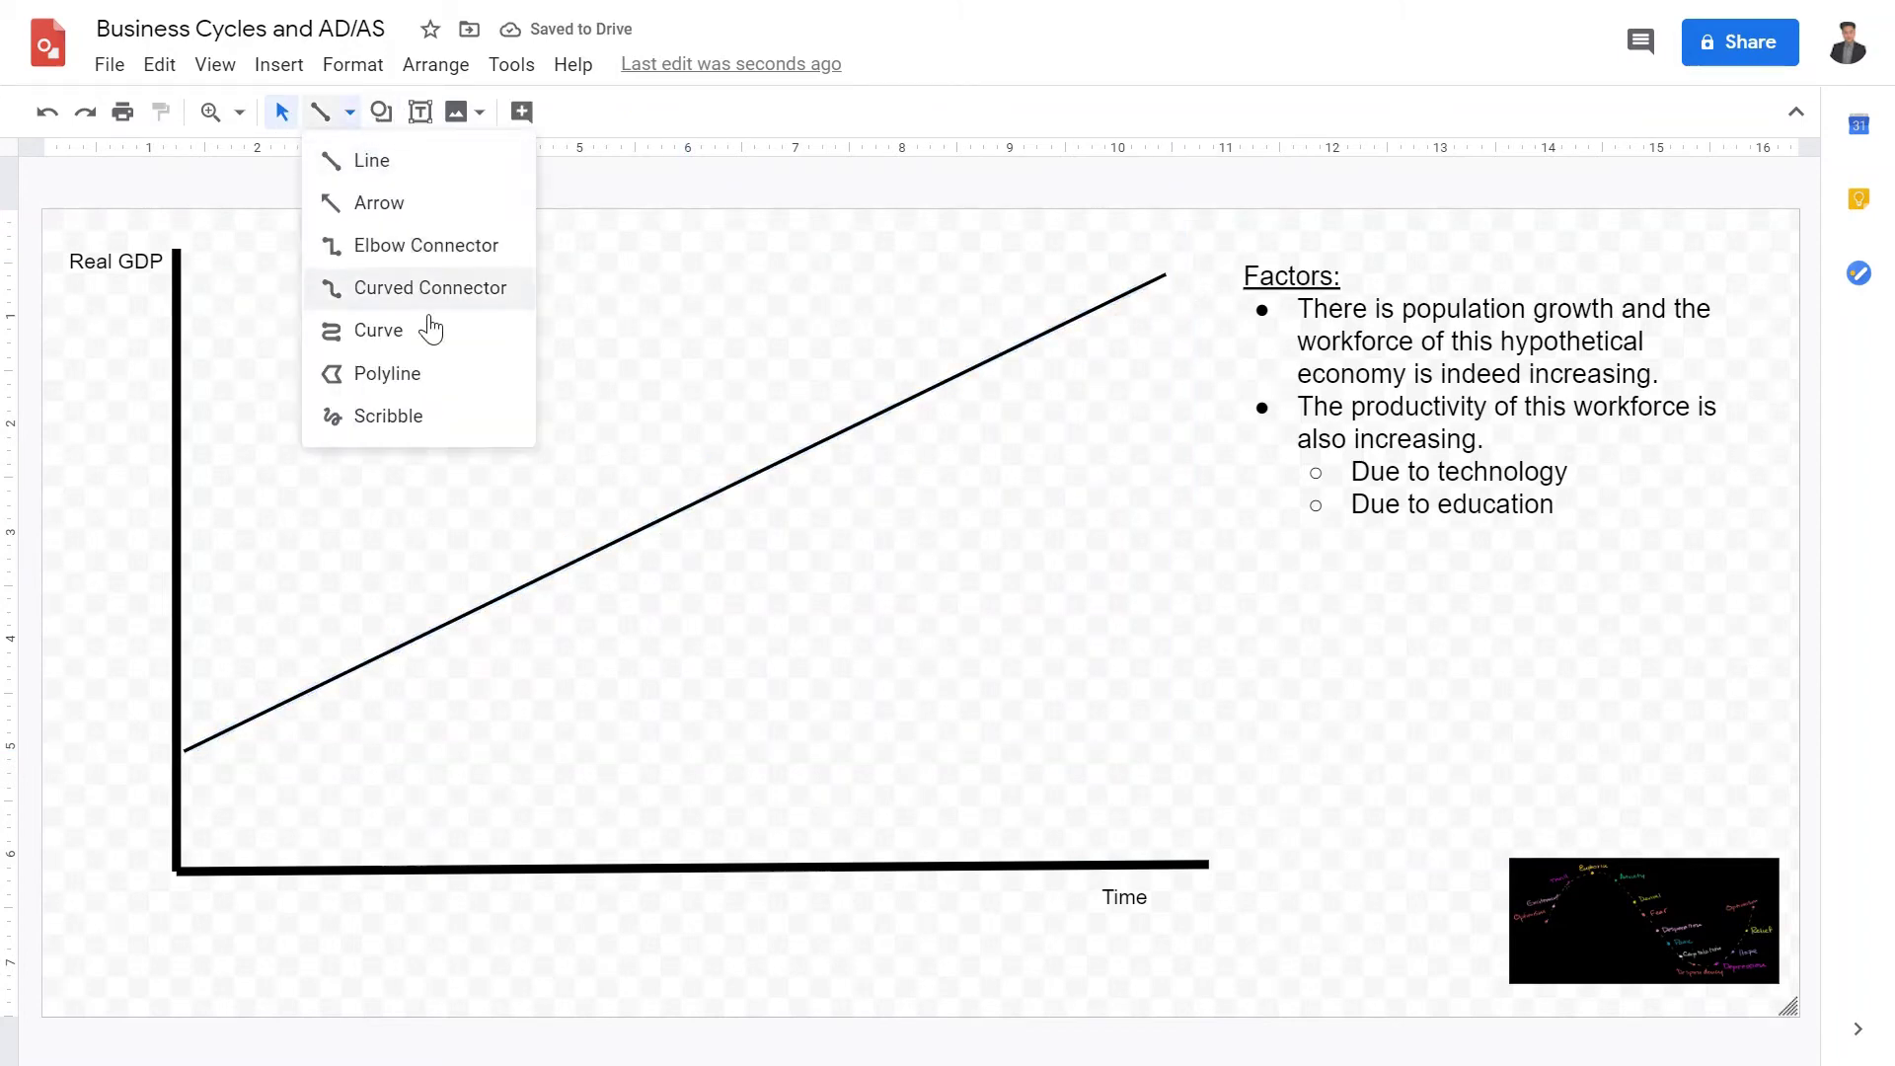
left_click(422, 416)
mouse_move(185, 747)
left_mouse_down()
mouse_move(260, 679)
mouse_move(385, 727)
mouse_move(487, 694)
mouse_move(626, 512)
mouse_move(710, 458)
mouse_move(855, 474)
mouse_move(1020, 451)
mouse_move(1113, 345)
mouse_move(1147, 261)
left_mouse_up()
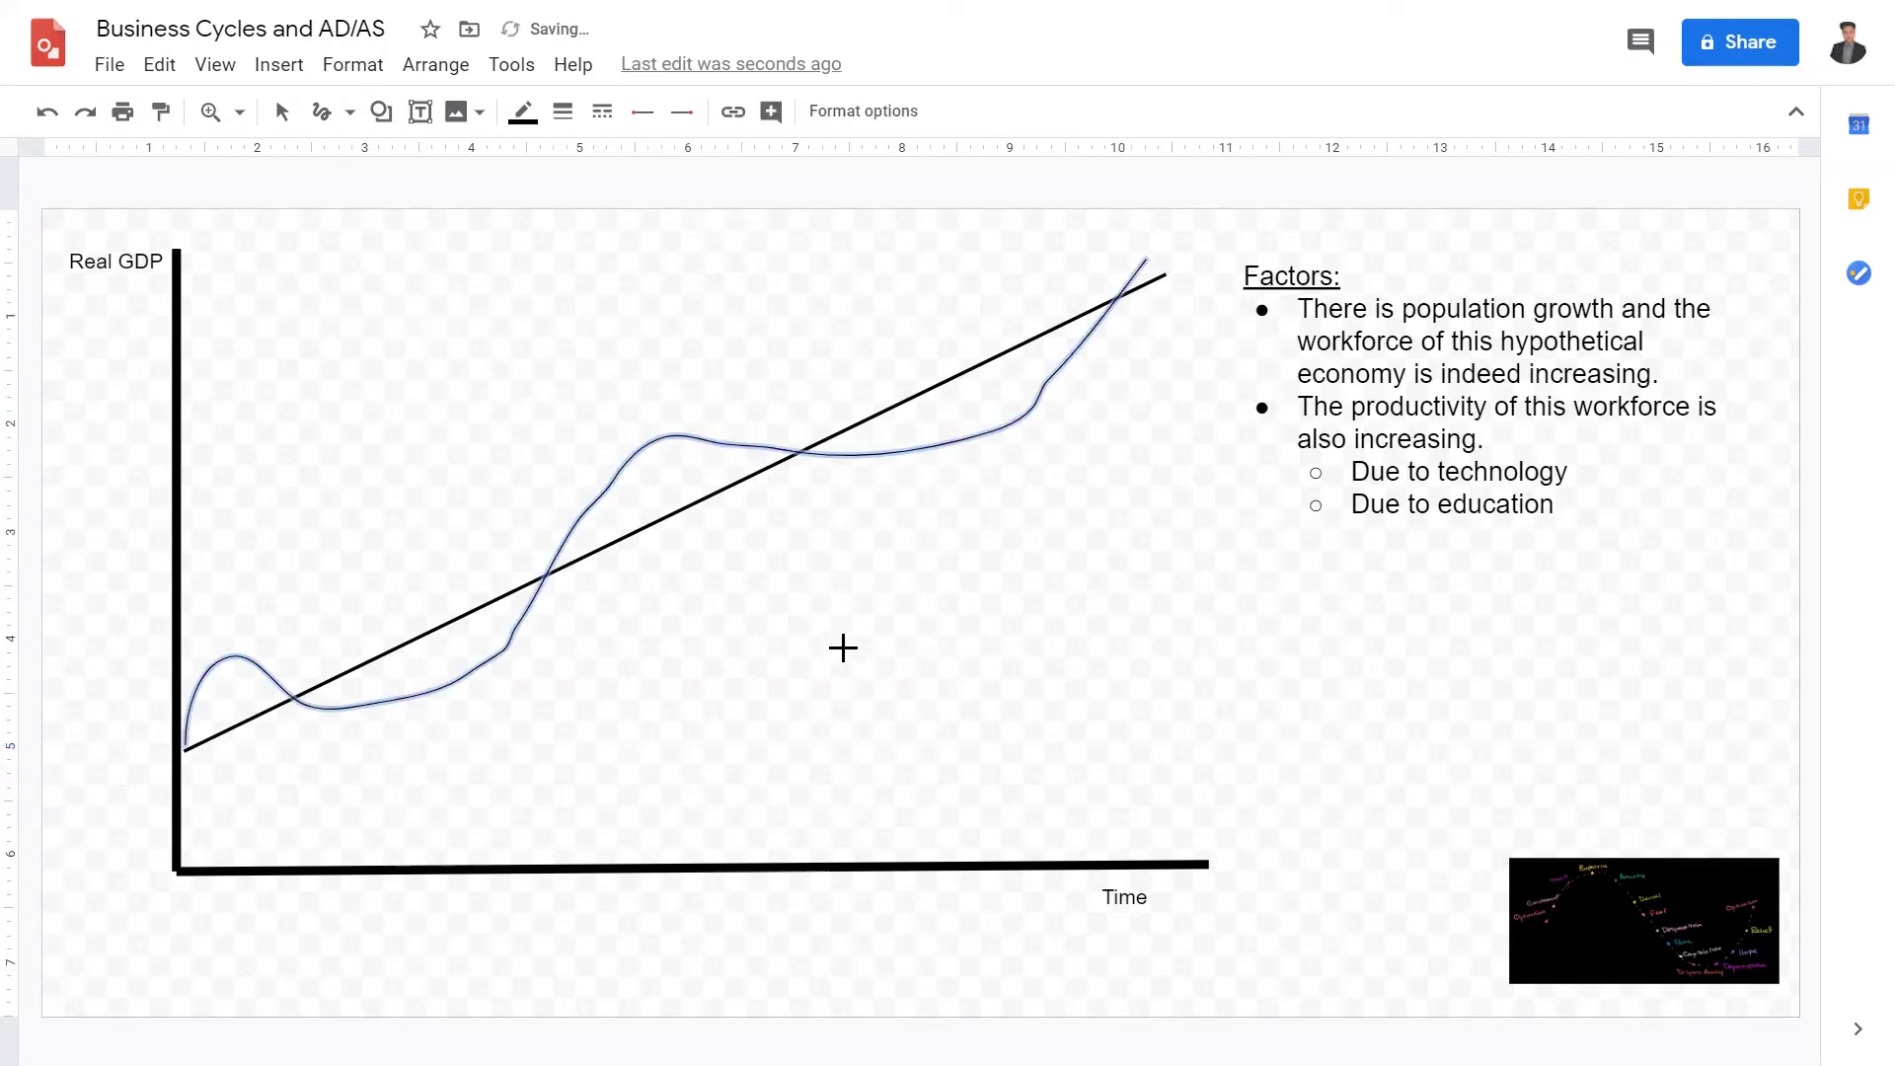
key("ctrl+z")
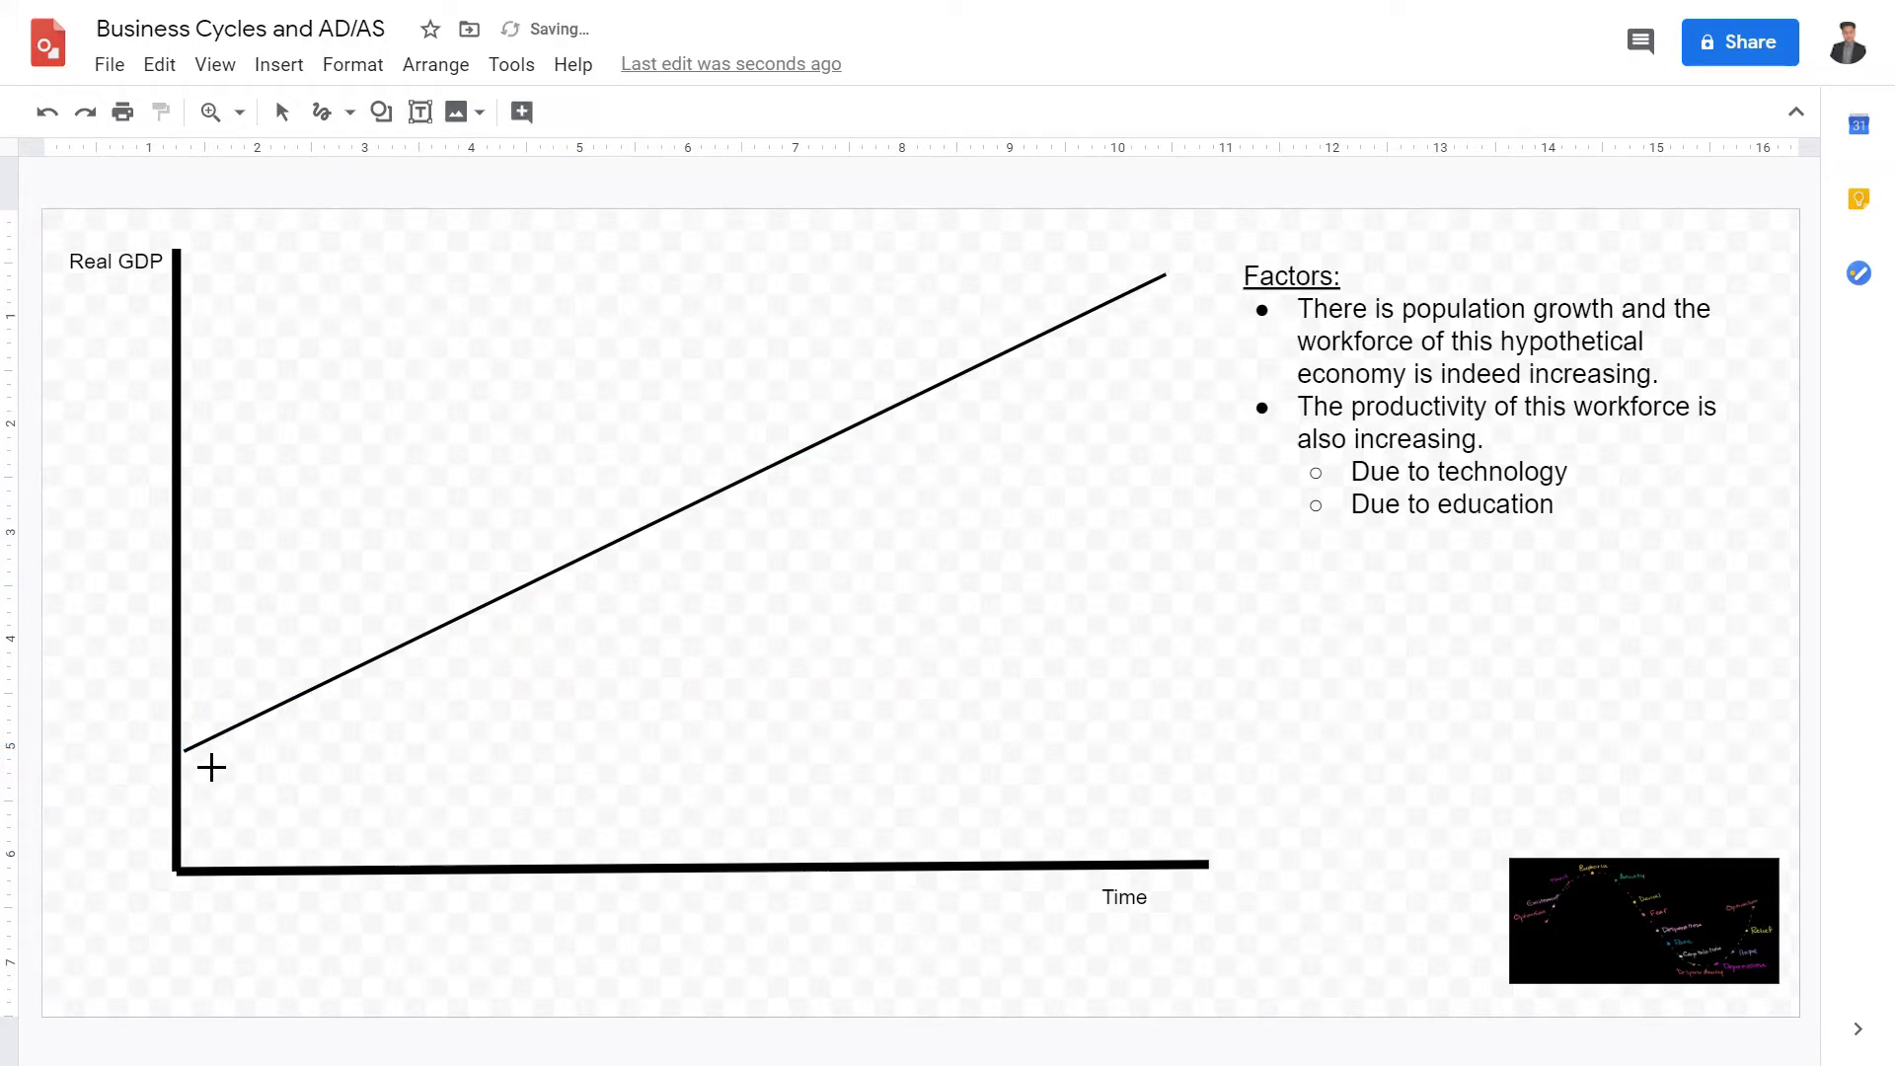
mouse_move(191, 742)
left_mouse_down()
mouse_move(287, 625)
mouse_move(440, 613)
mouse_move(592, 648)
mouse_move(744, 583)
mouse_move(853, 374)
mouse_move(978, 340)
mouse_move(1066, 359)
mouse_move(1189, 321)
left_mouse_up()
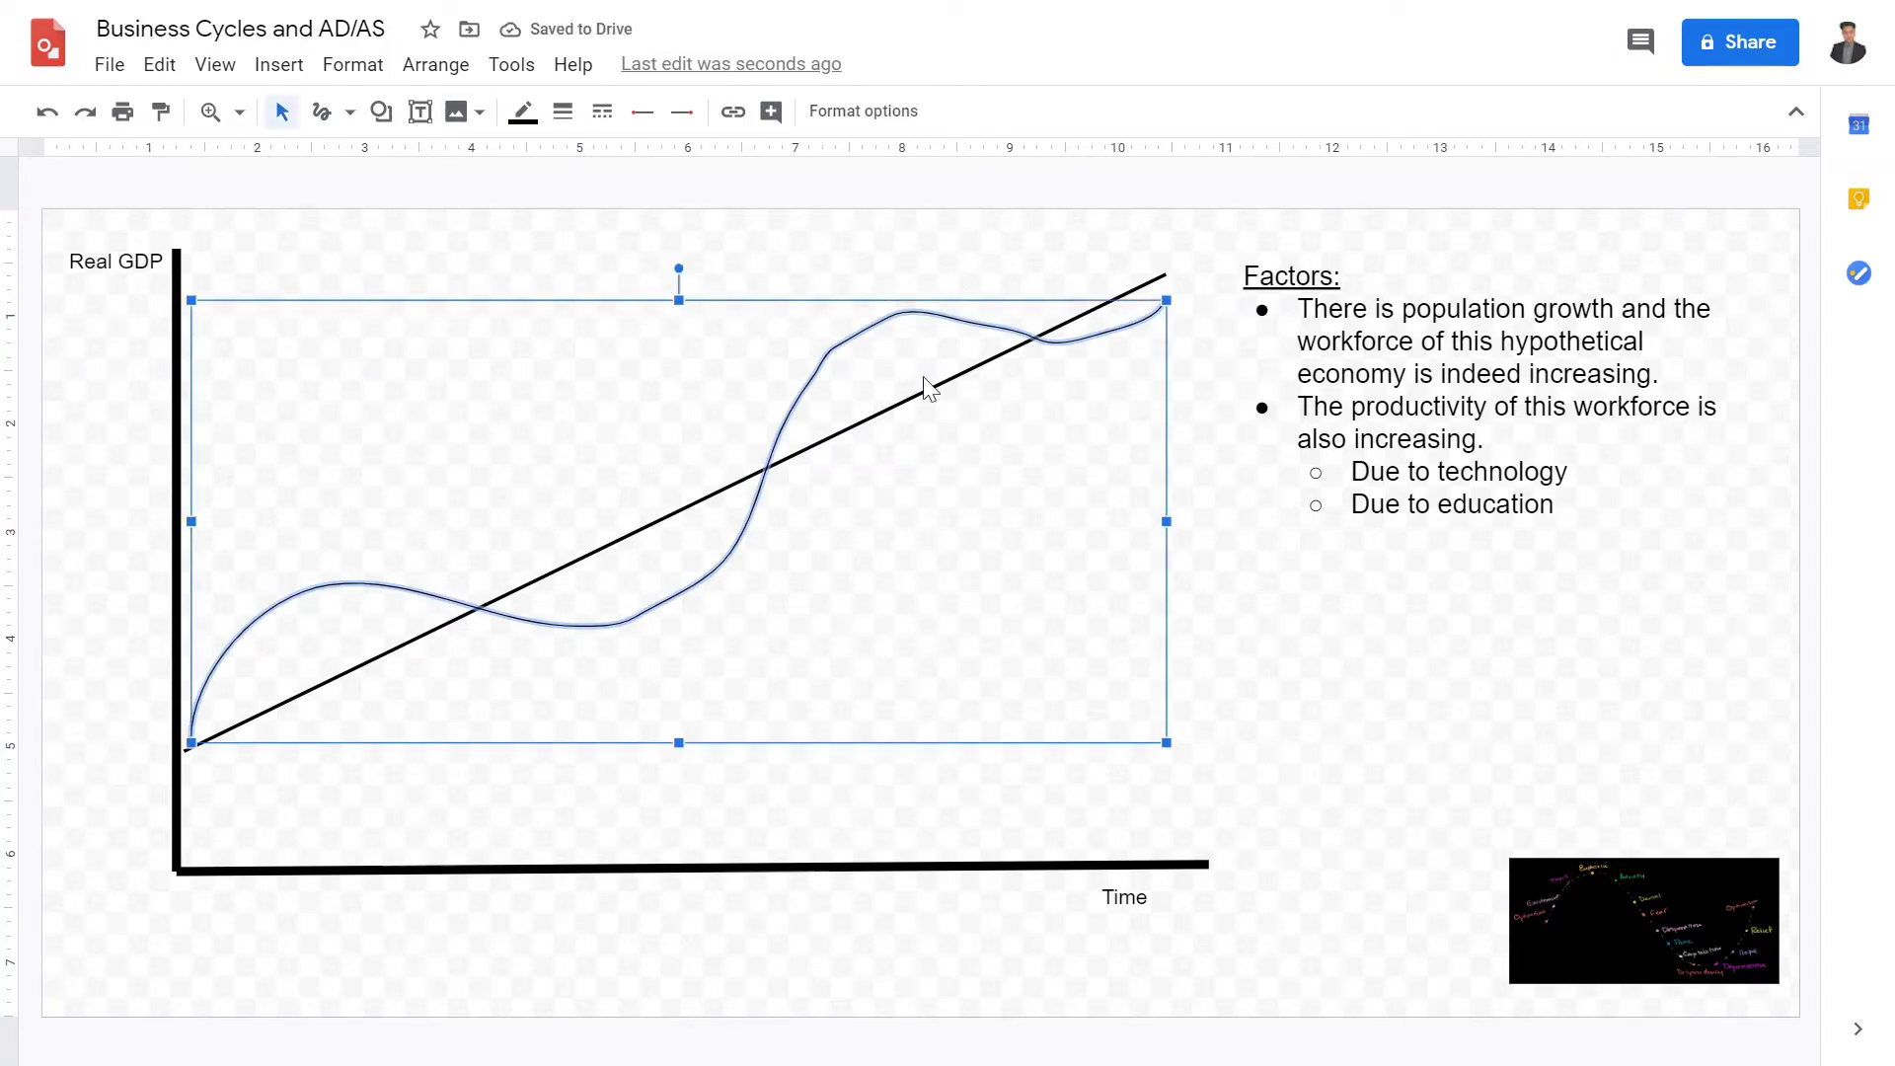
Step: Set the wavy curve's line weight to 3px and deselect it
left_click(562, 112)
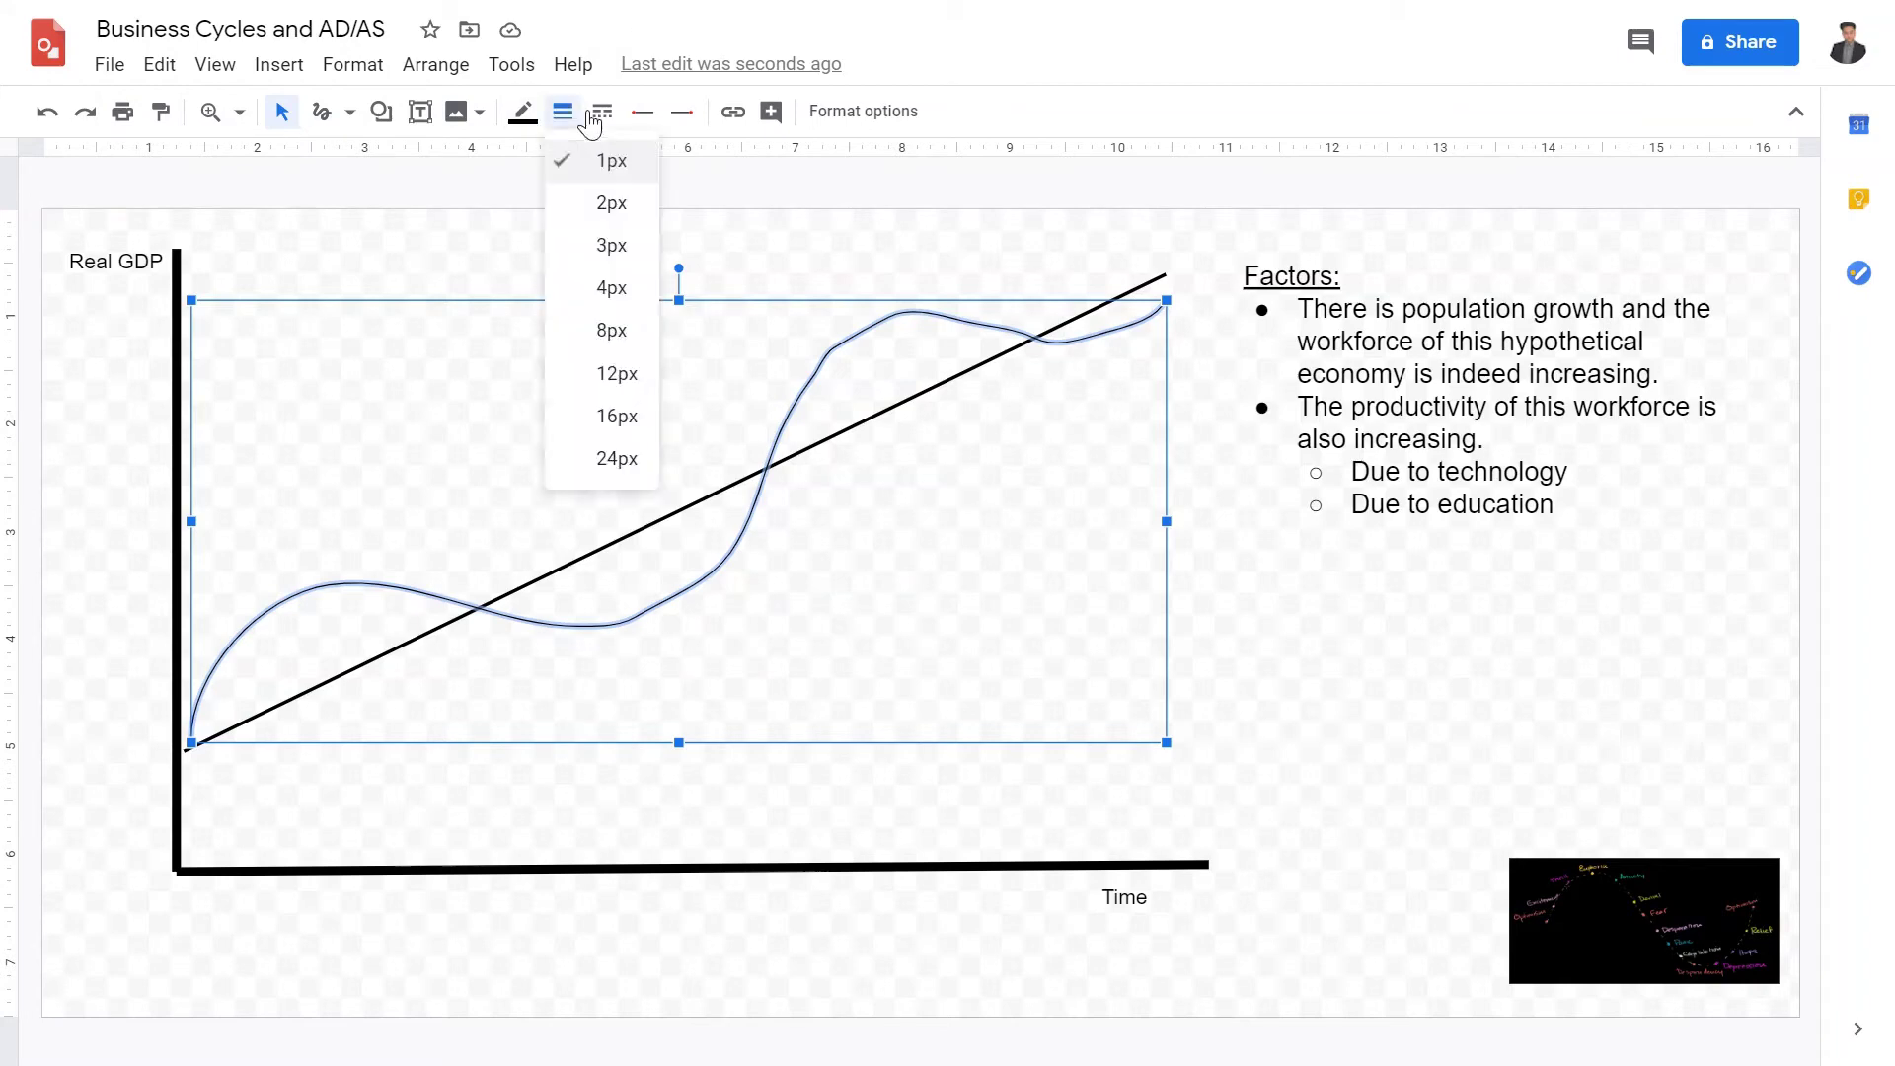
left_click(611, 247)
left_click(608, 225)
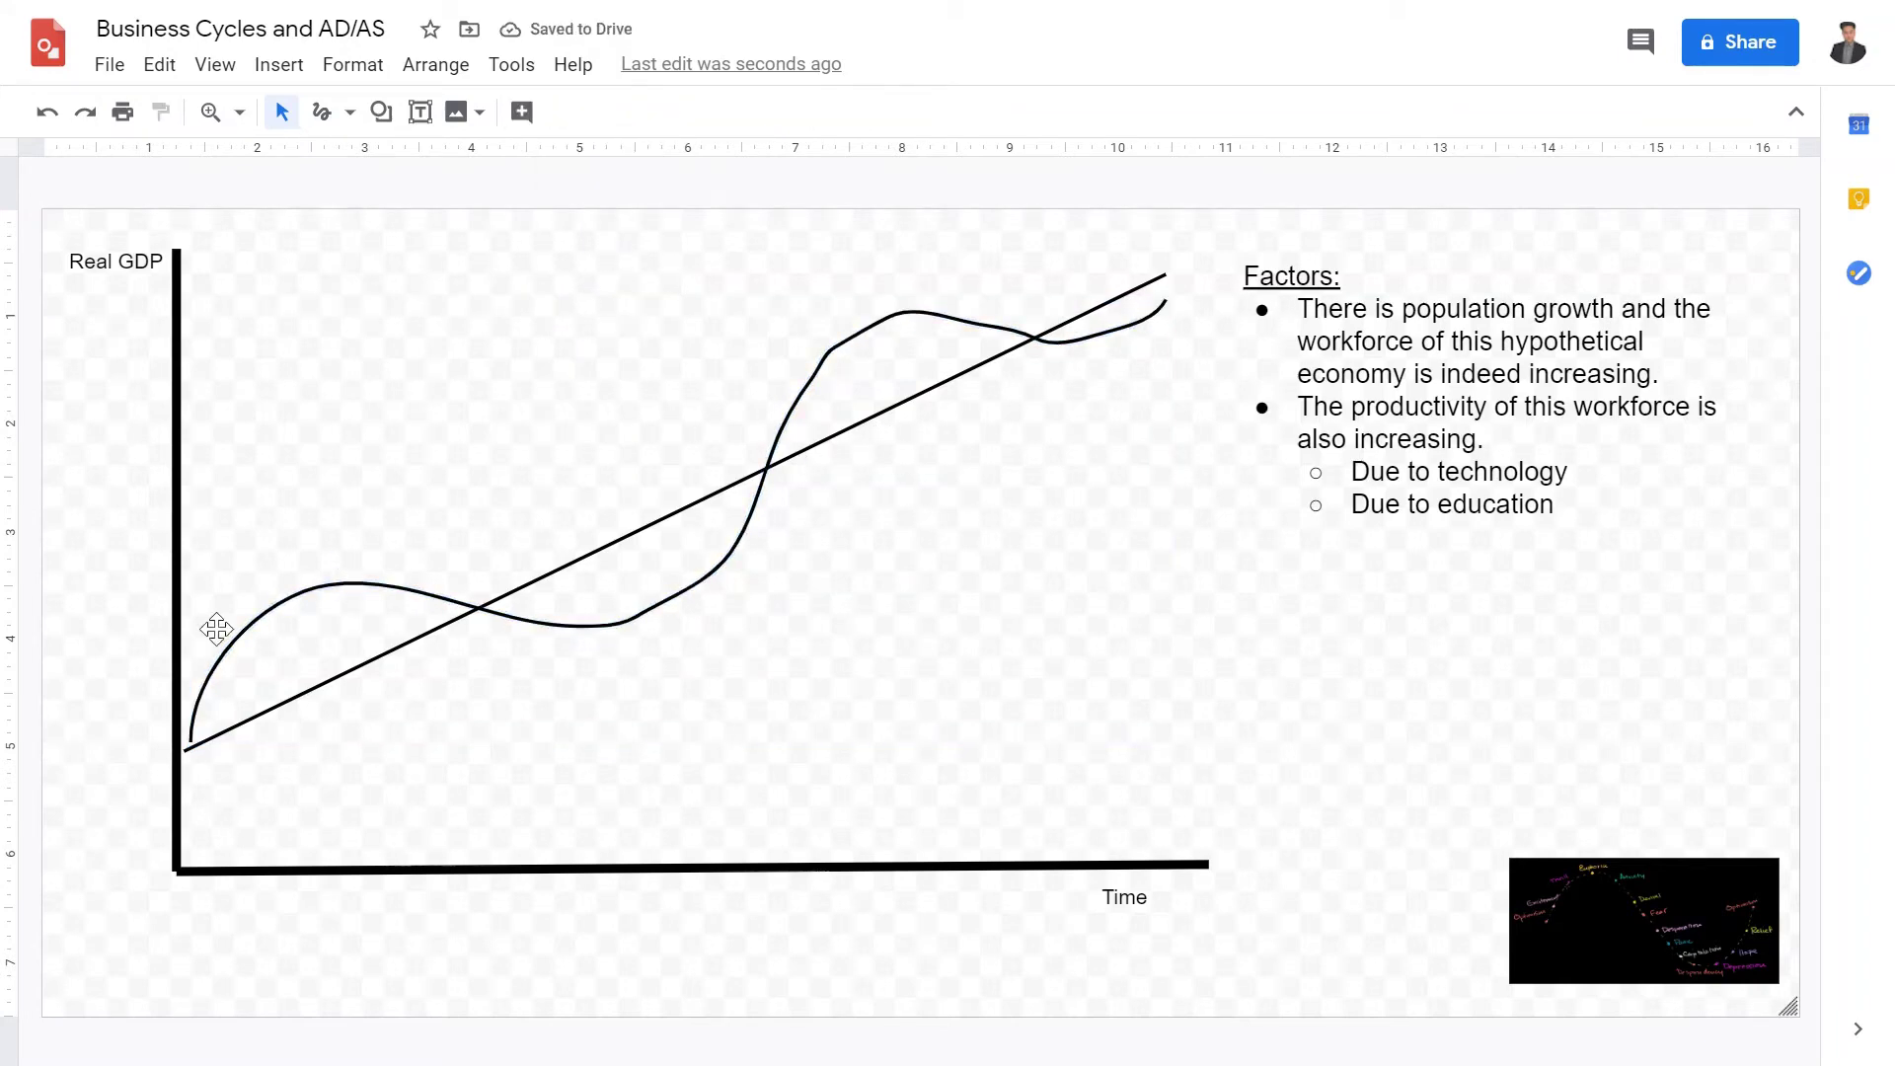
Step: Replace the wavy curve with a new freehand one that swings more steeply above and below the trend line, starting at the line's lower end
left_click(727, 568)
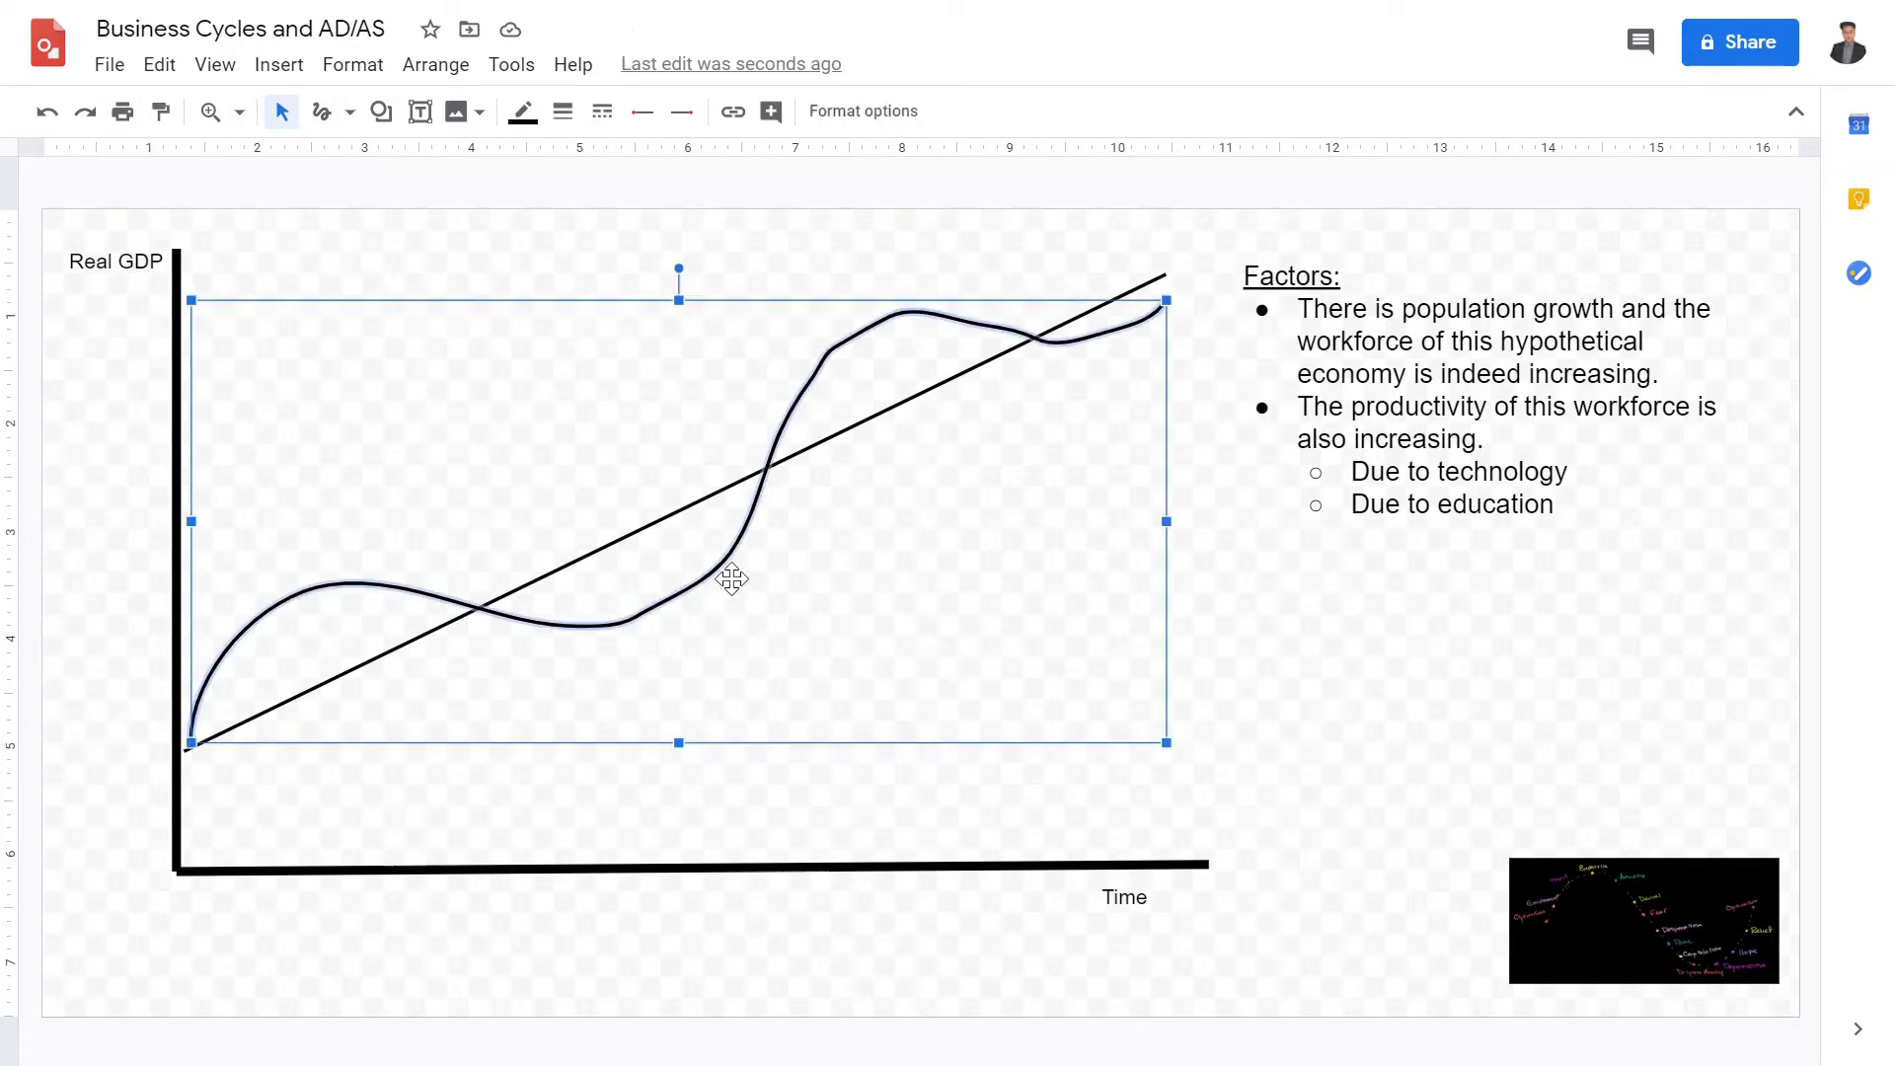
key("Delete")
left_click(323, 111)
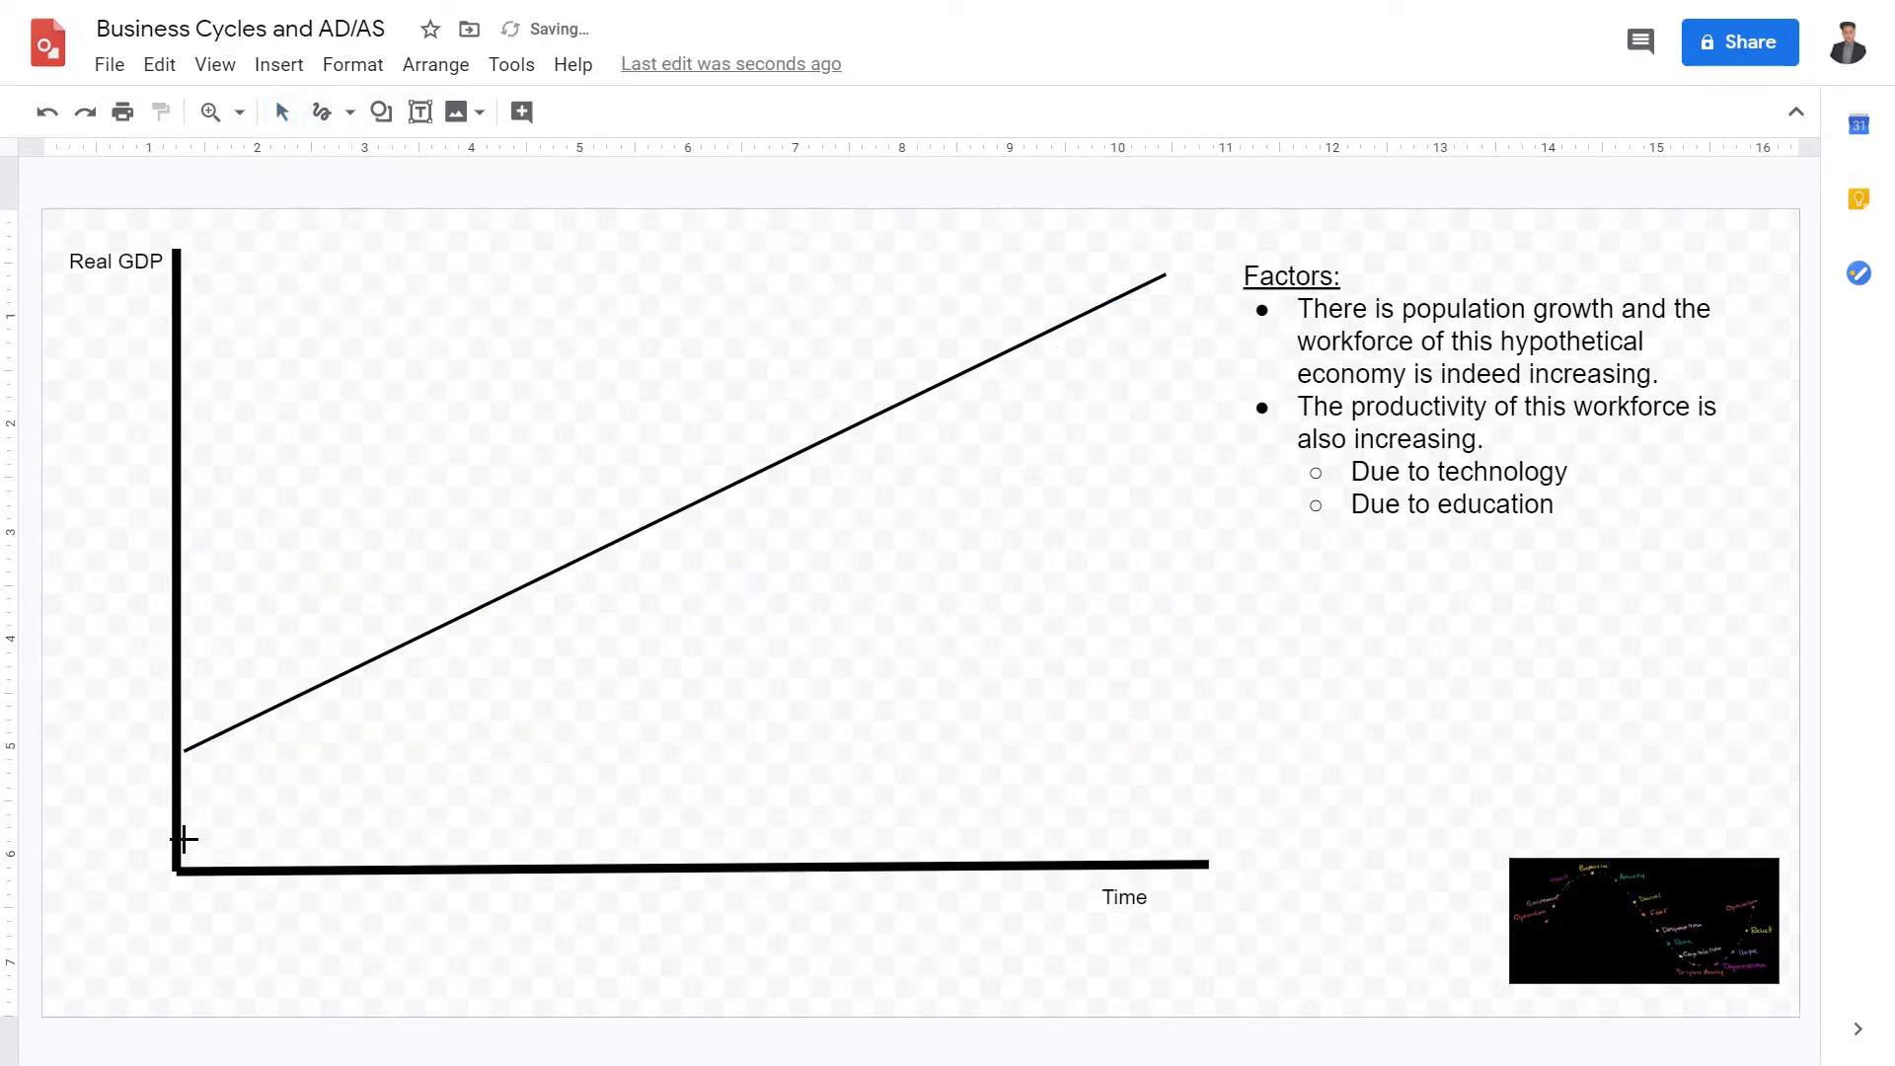
mouse_move(203, 770)
left_mouse_down()
mouse_move(249, 648)
mouse_move(324, 553)
mouse_move(402, 541)
mouse_move(512, 677)
mouse_move(581, 704)
mouse_move(625, 690)
mouse_move(694, 626)
mouse_move(763, 409)
mouse_move(813, 341)
mouse_move(881, 326)
mouse_move(1069, 464)
mouse_move(1146, 470)
mouse_move(1193, 435)
mouse_move(1212, 380)
left_mouse_up()
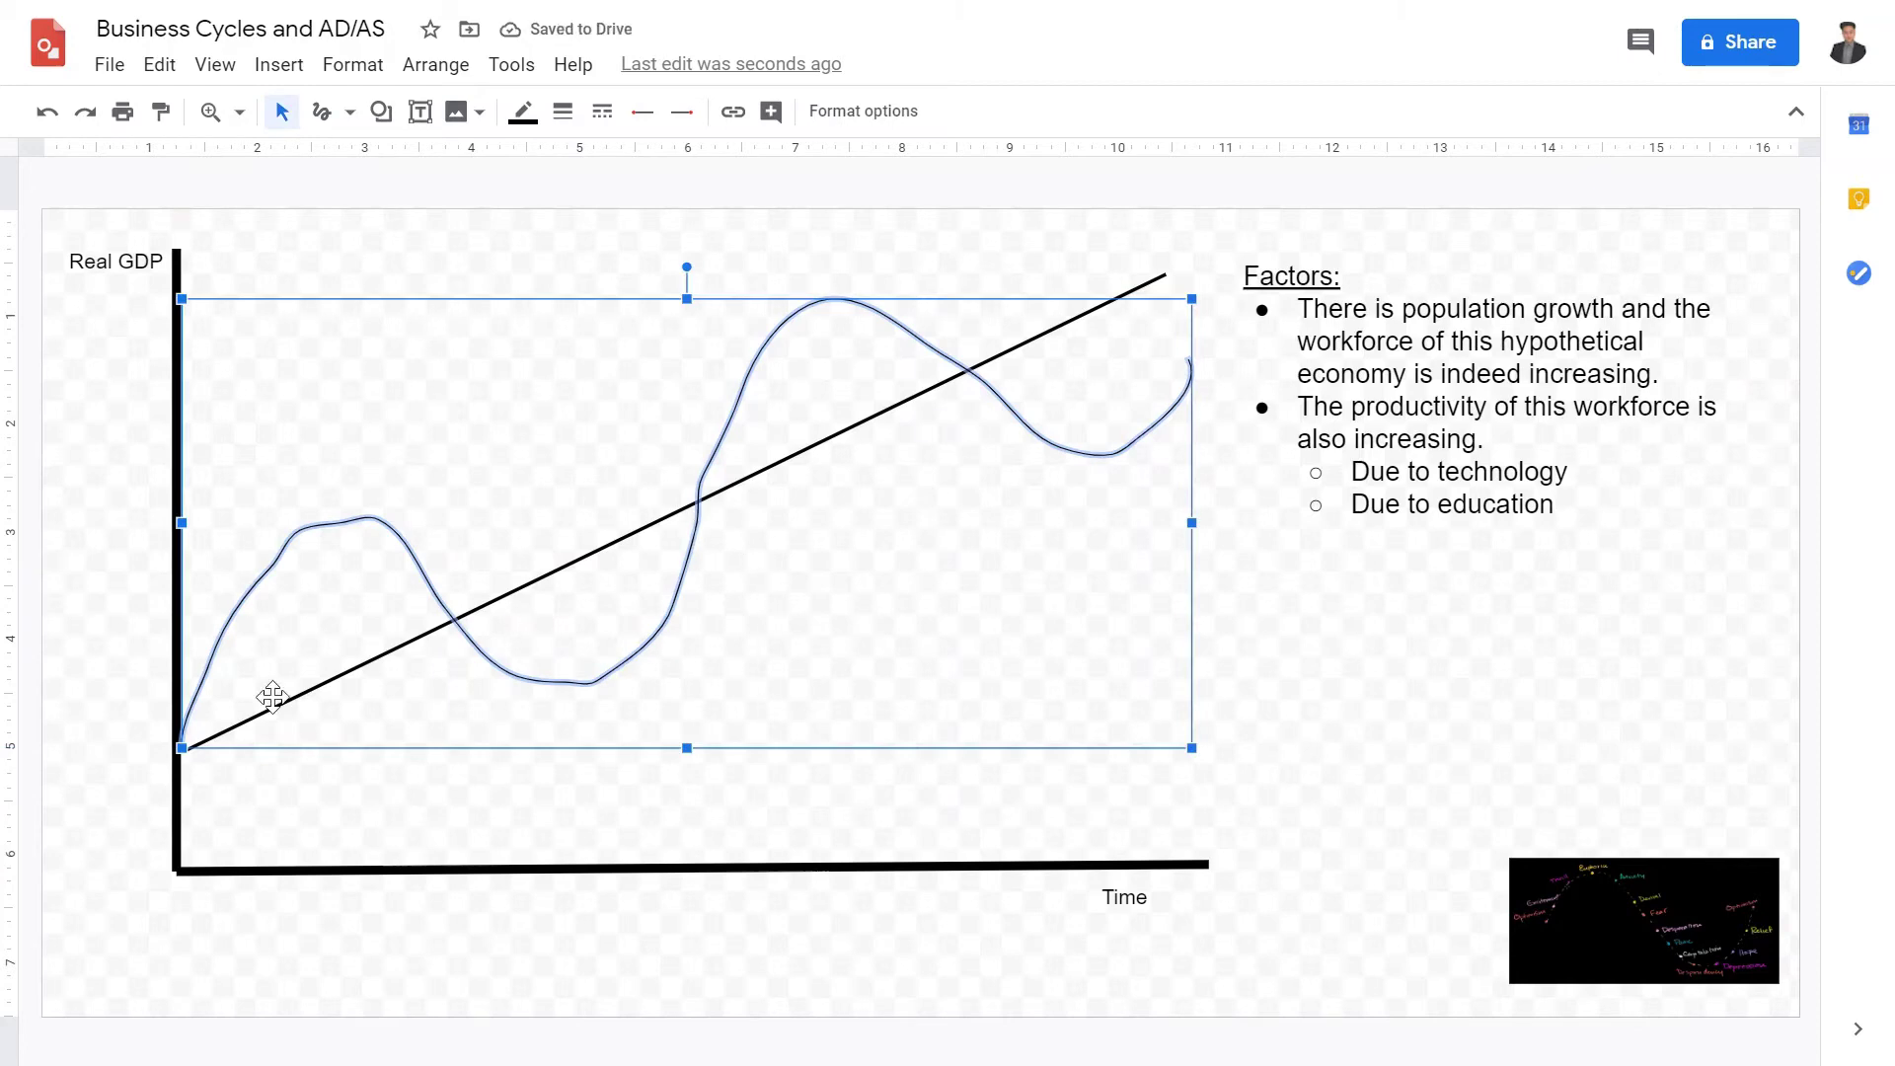
Step: Set the redrawn business-cycle curve's line weight to 3px and deselect it
left_click(567, 112)
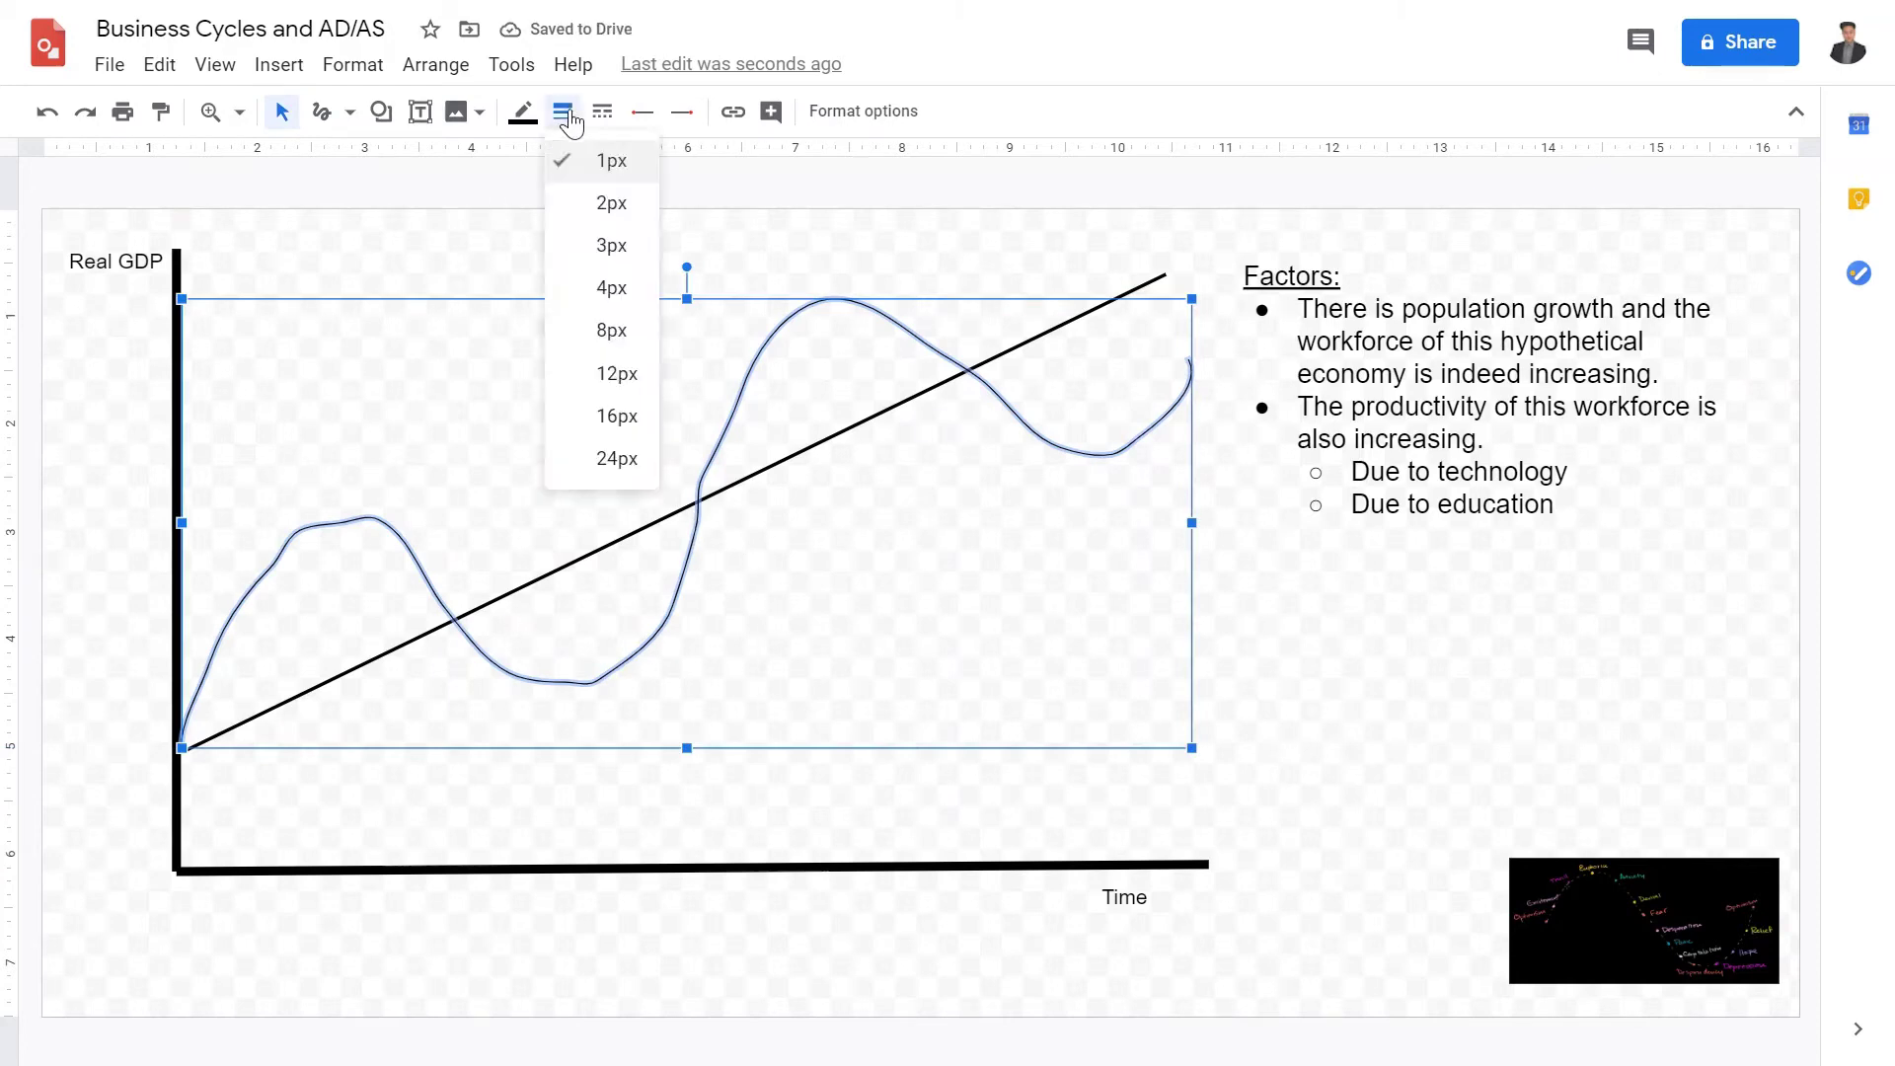
left_click(640, 246)
left_click(686, 227)
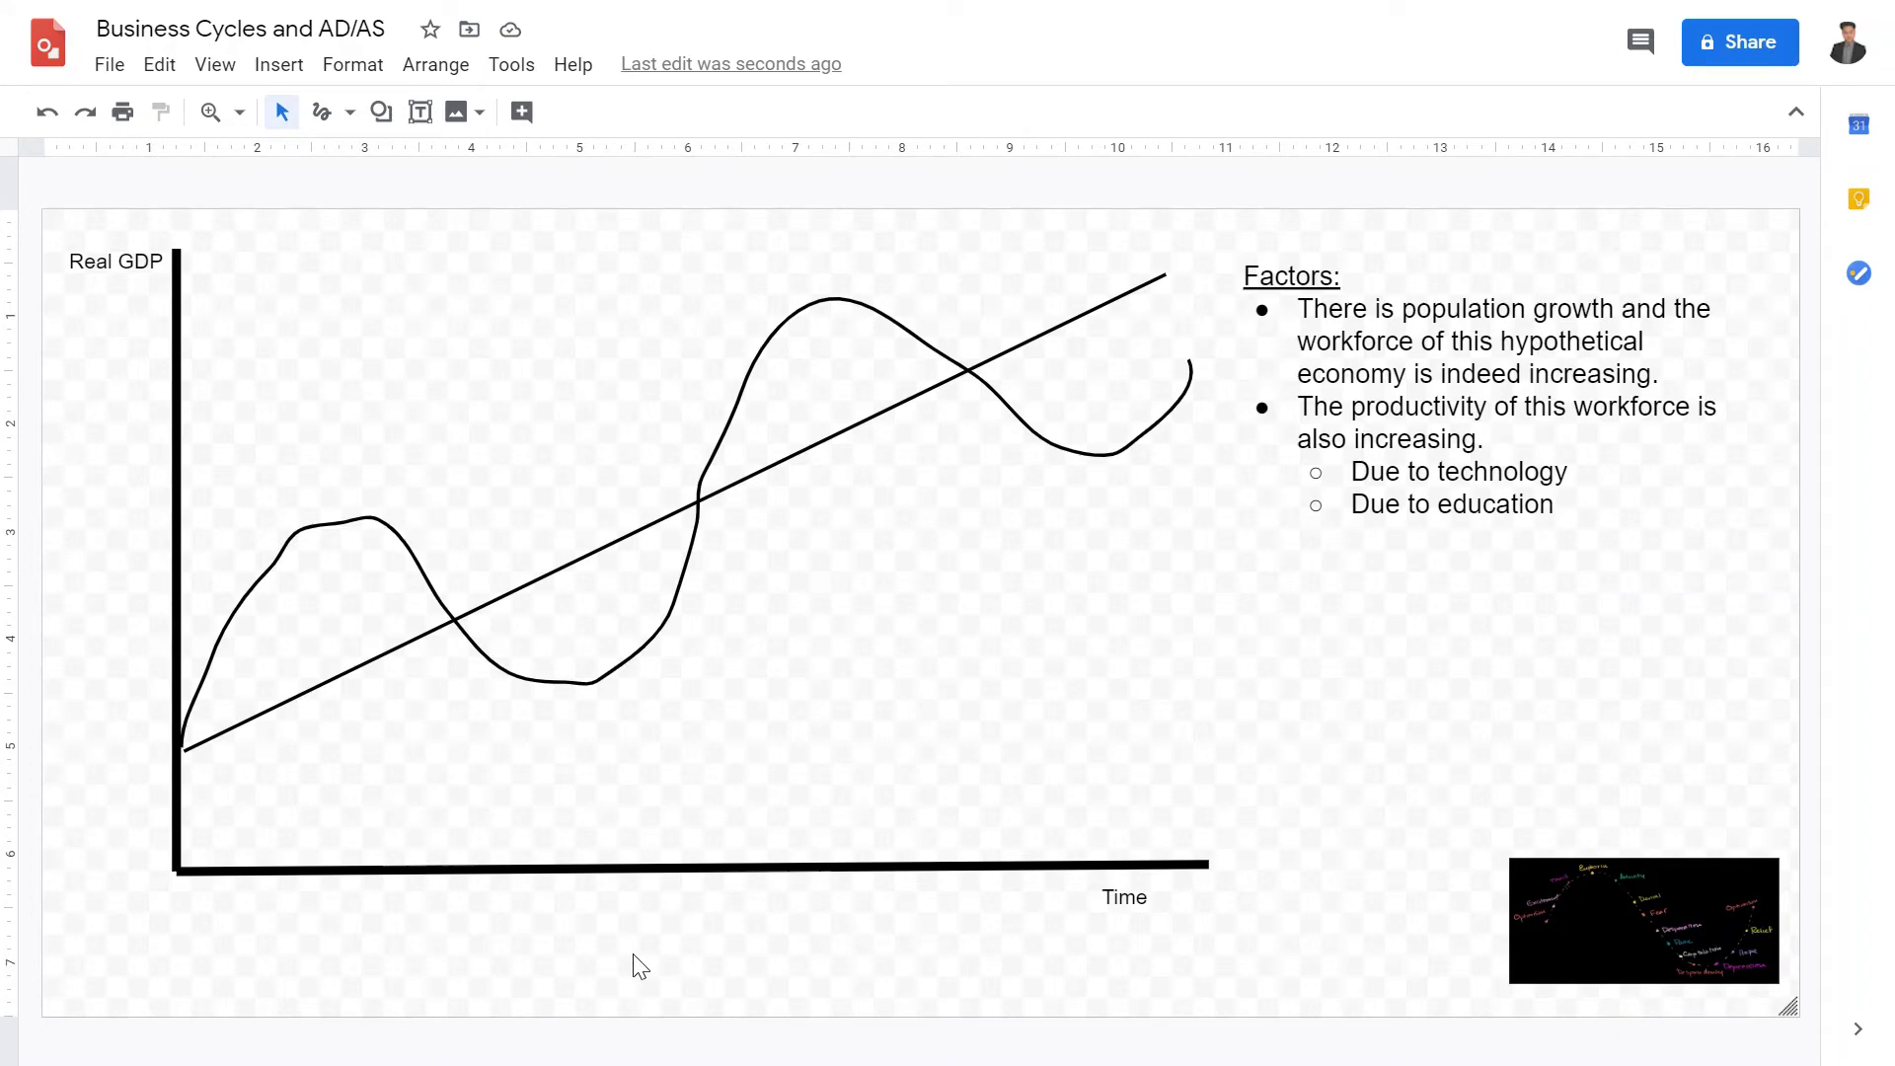
Step: Leave blank lines after the Factors list and begin an unbulleted paragraph: "There is a lot of debate as to why the business cycles occur, but"
left_click(1477, 541)
left_click(1603, 542)
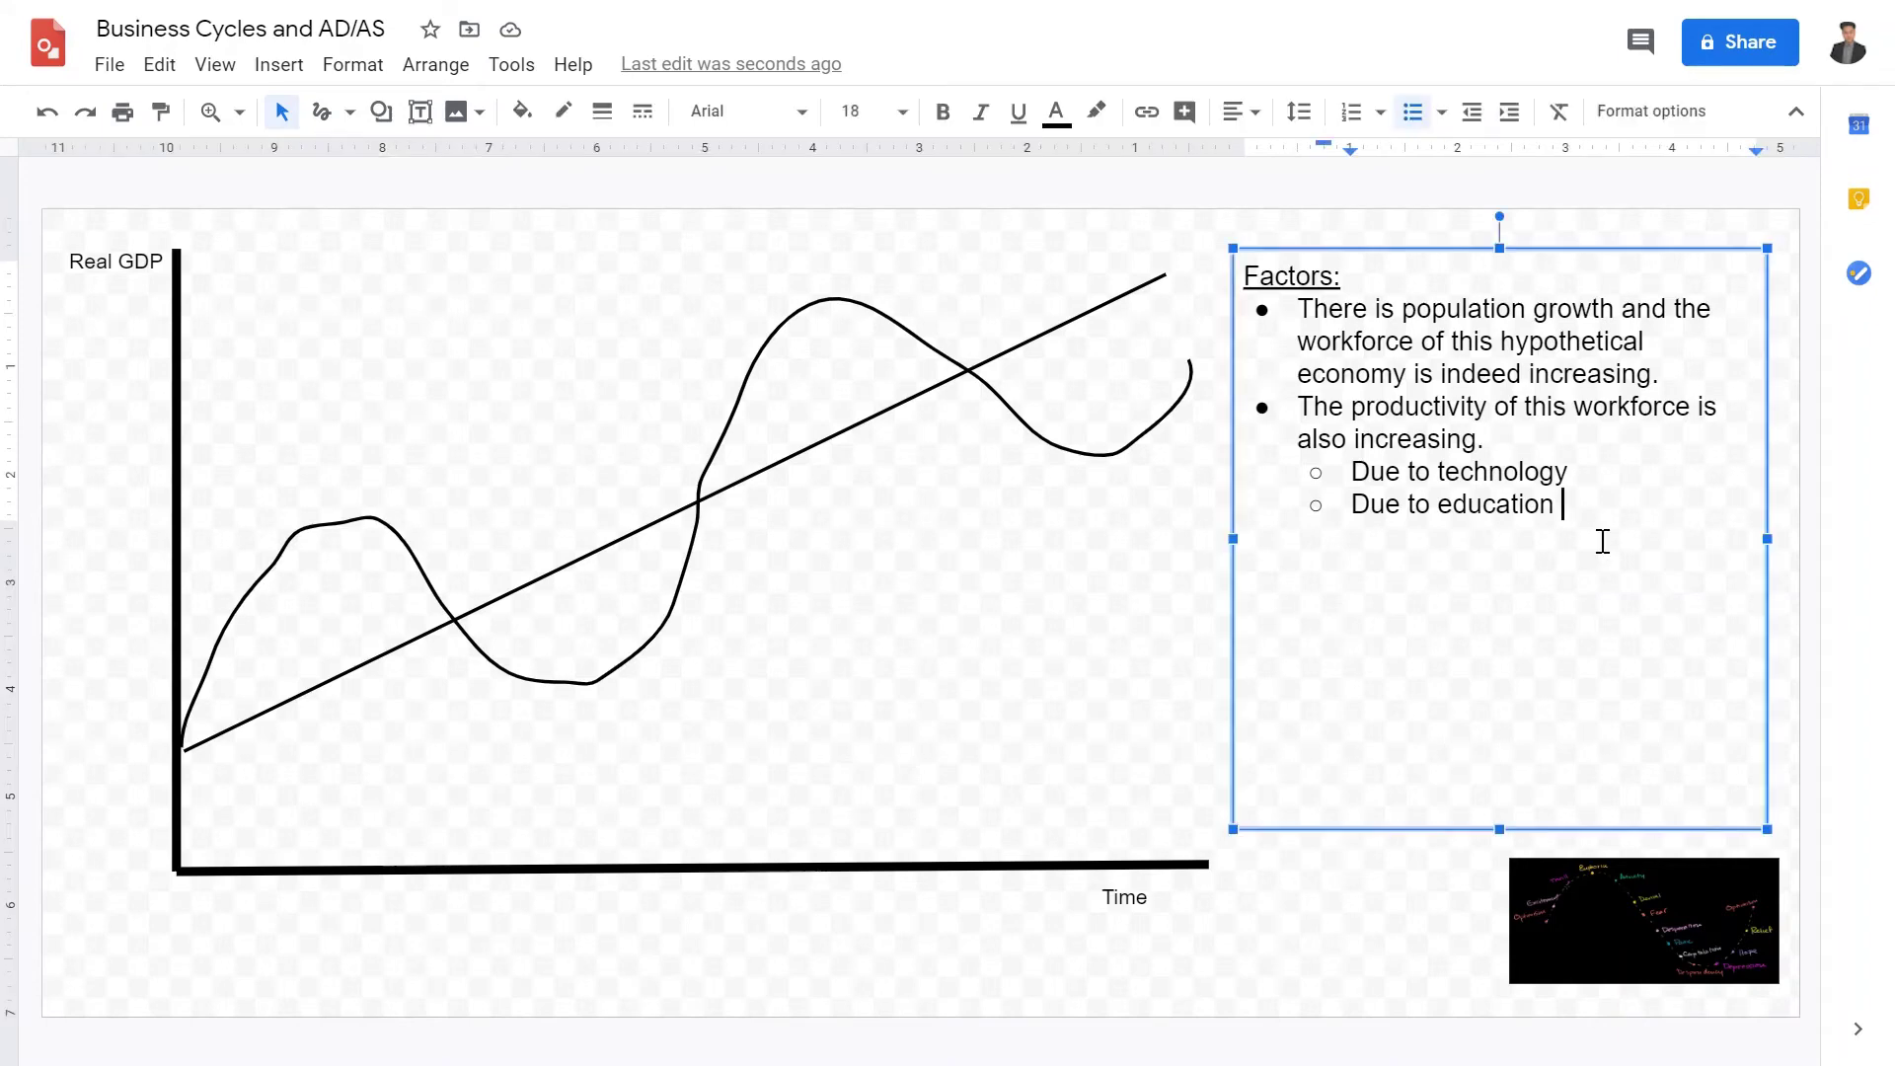
key("Return")
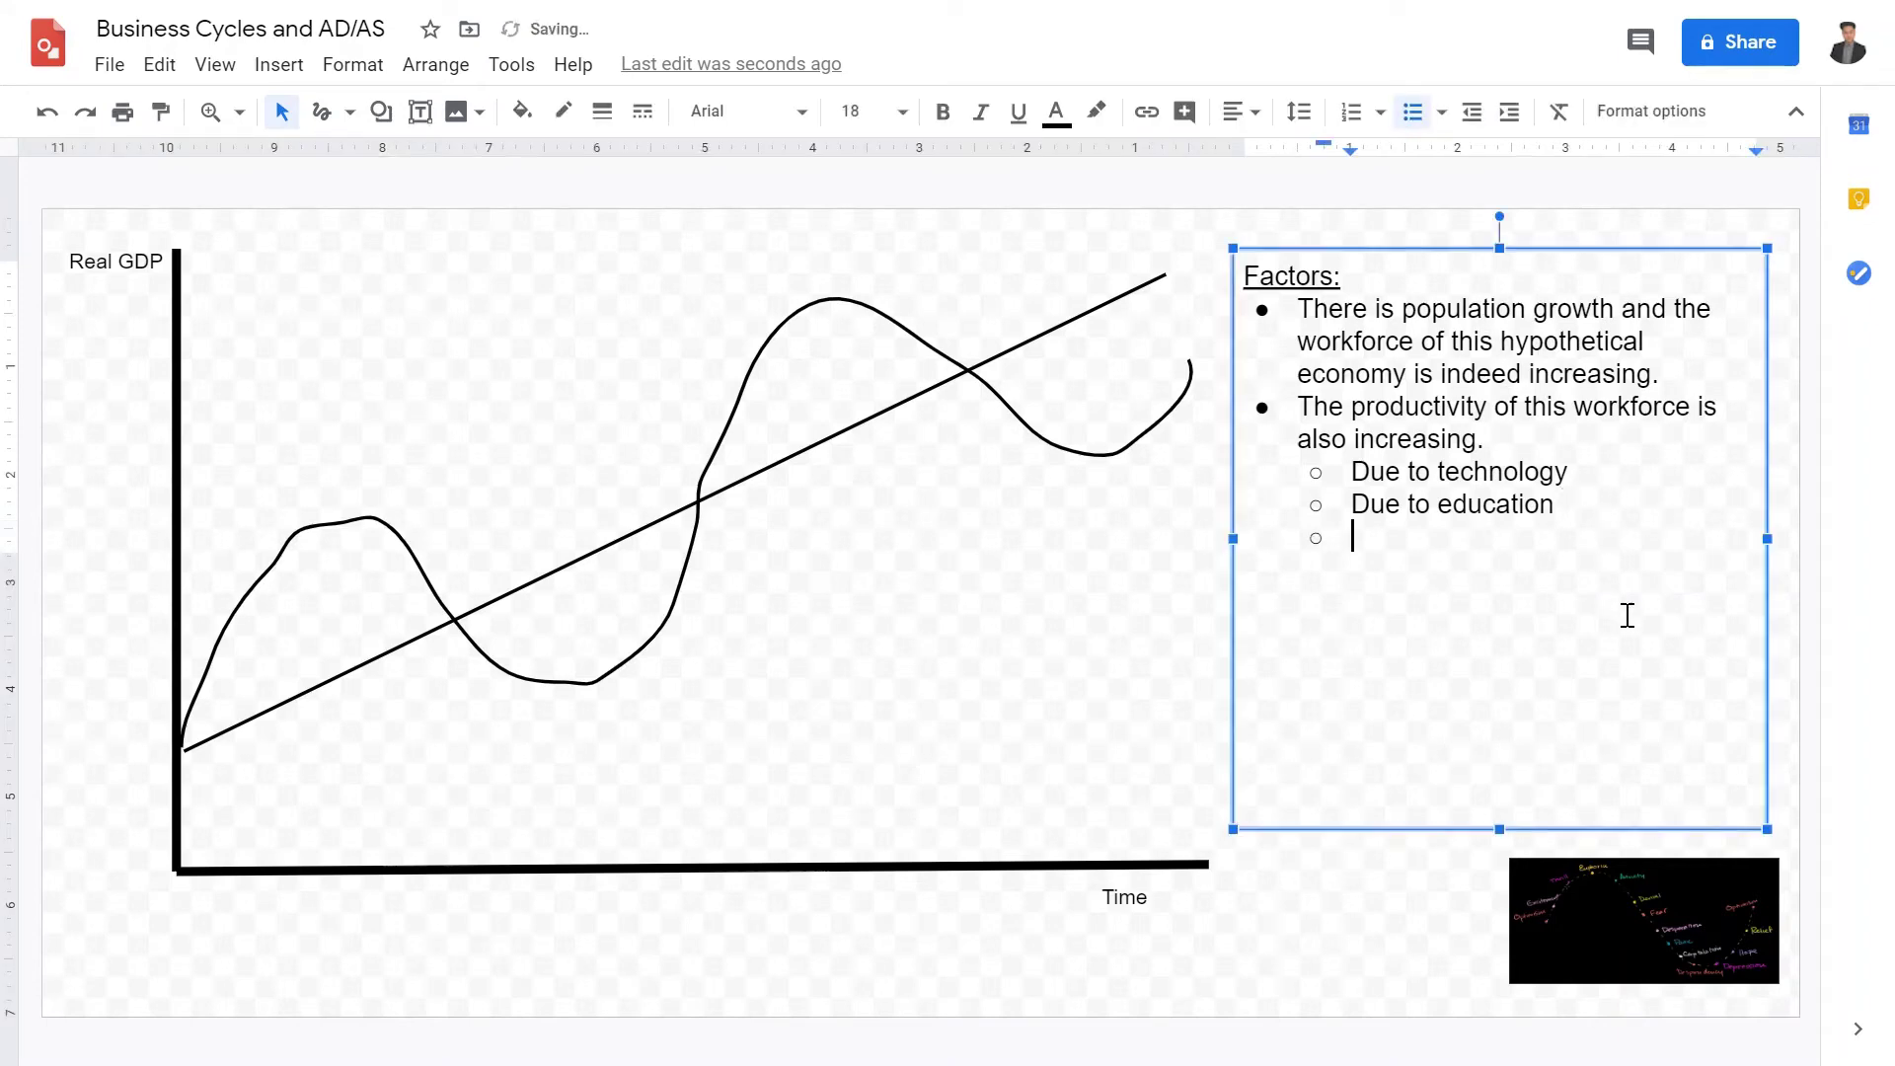
key("Return")
key("Return")
key("Return")
key("Return")
type("there is ")
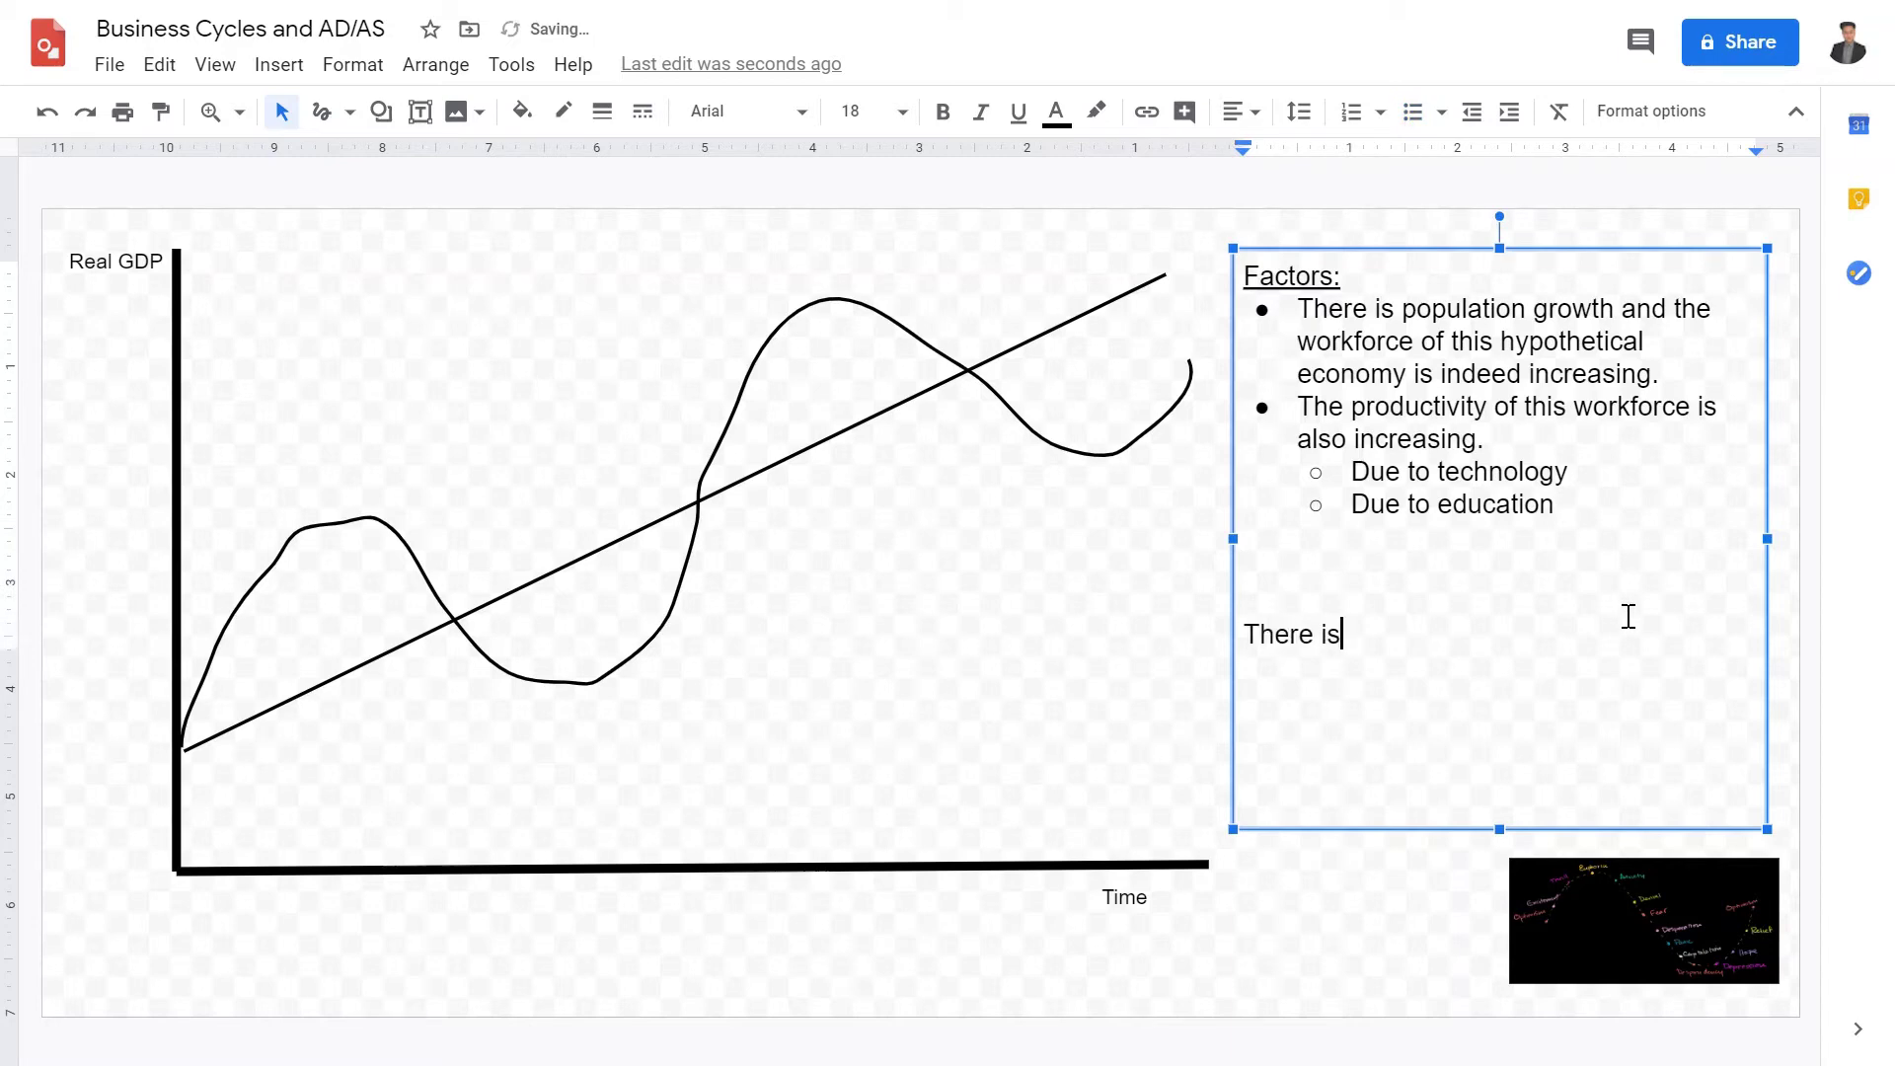
type("a lot of debate")
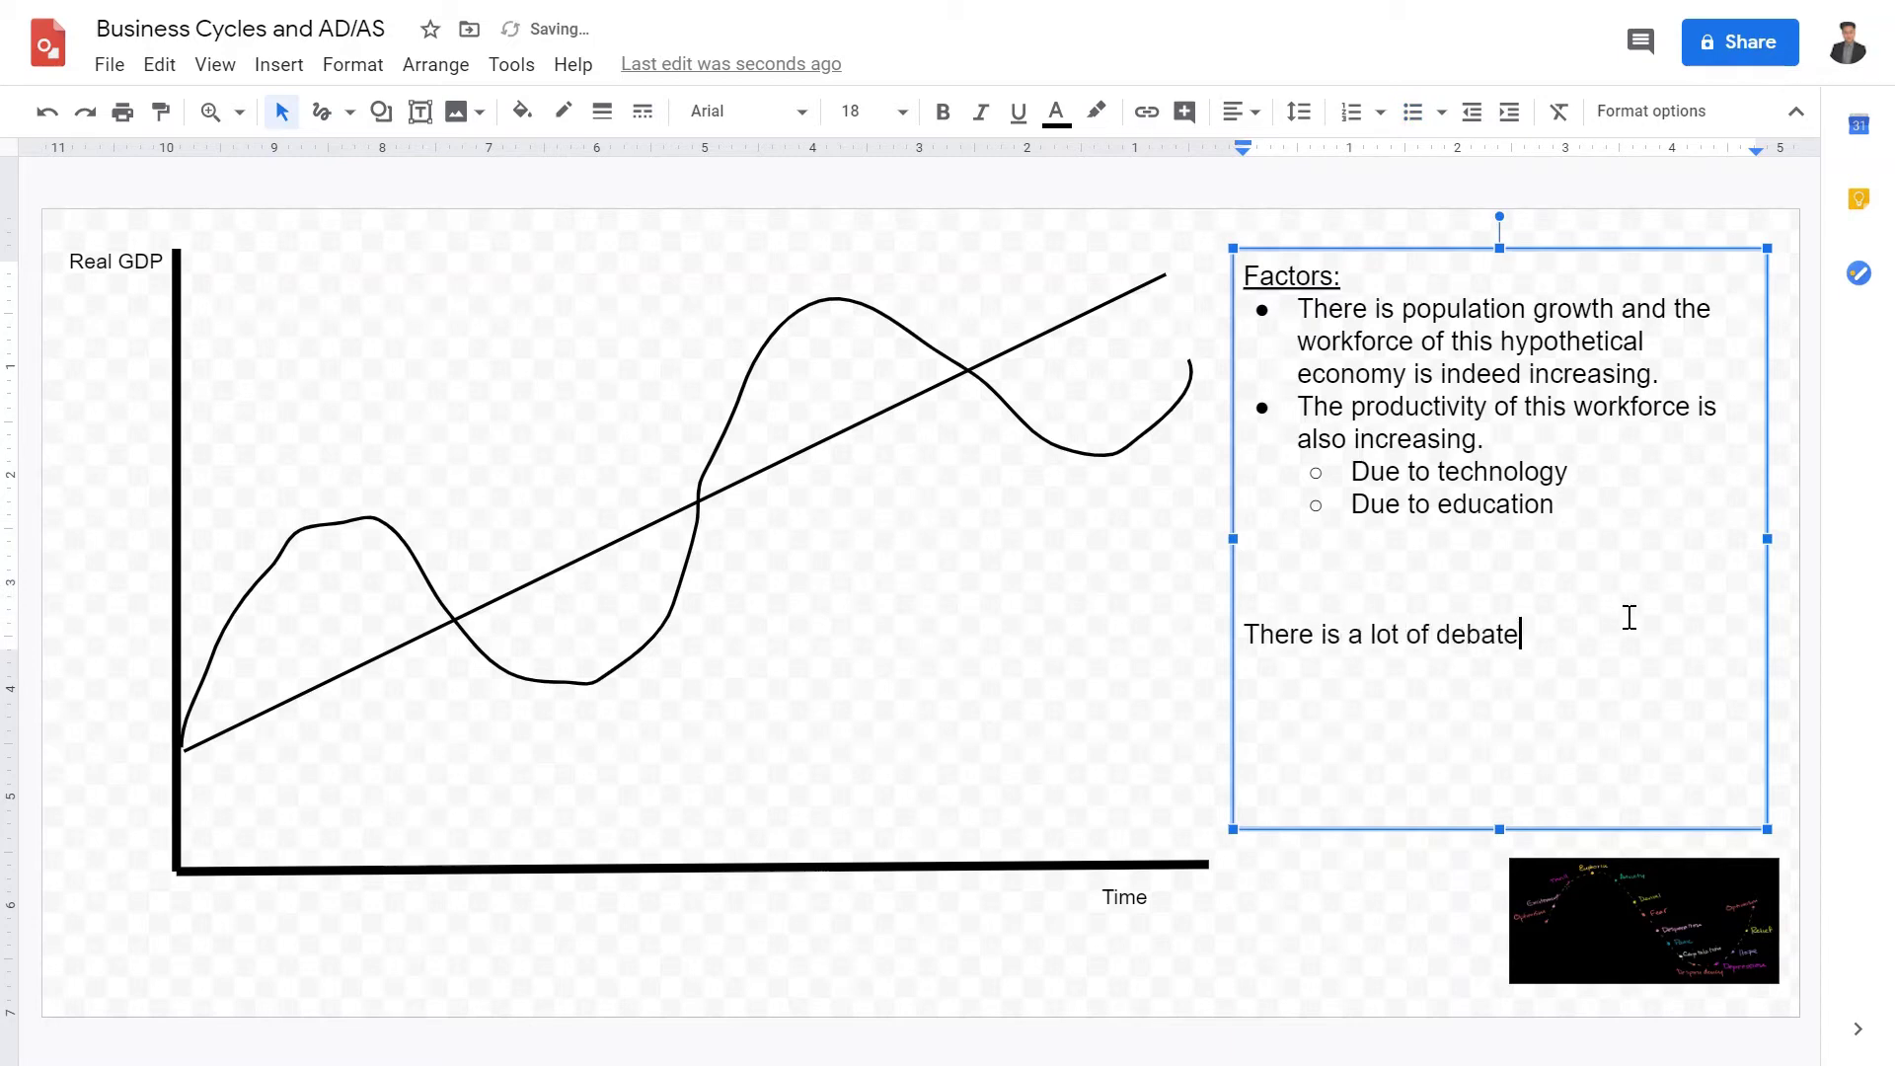
type(" as to why the business cycle")
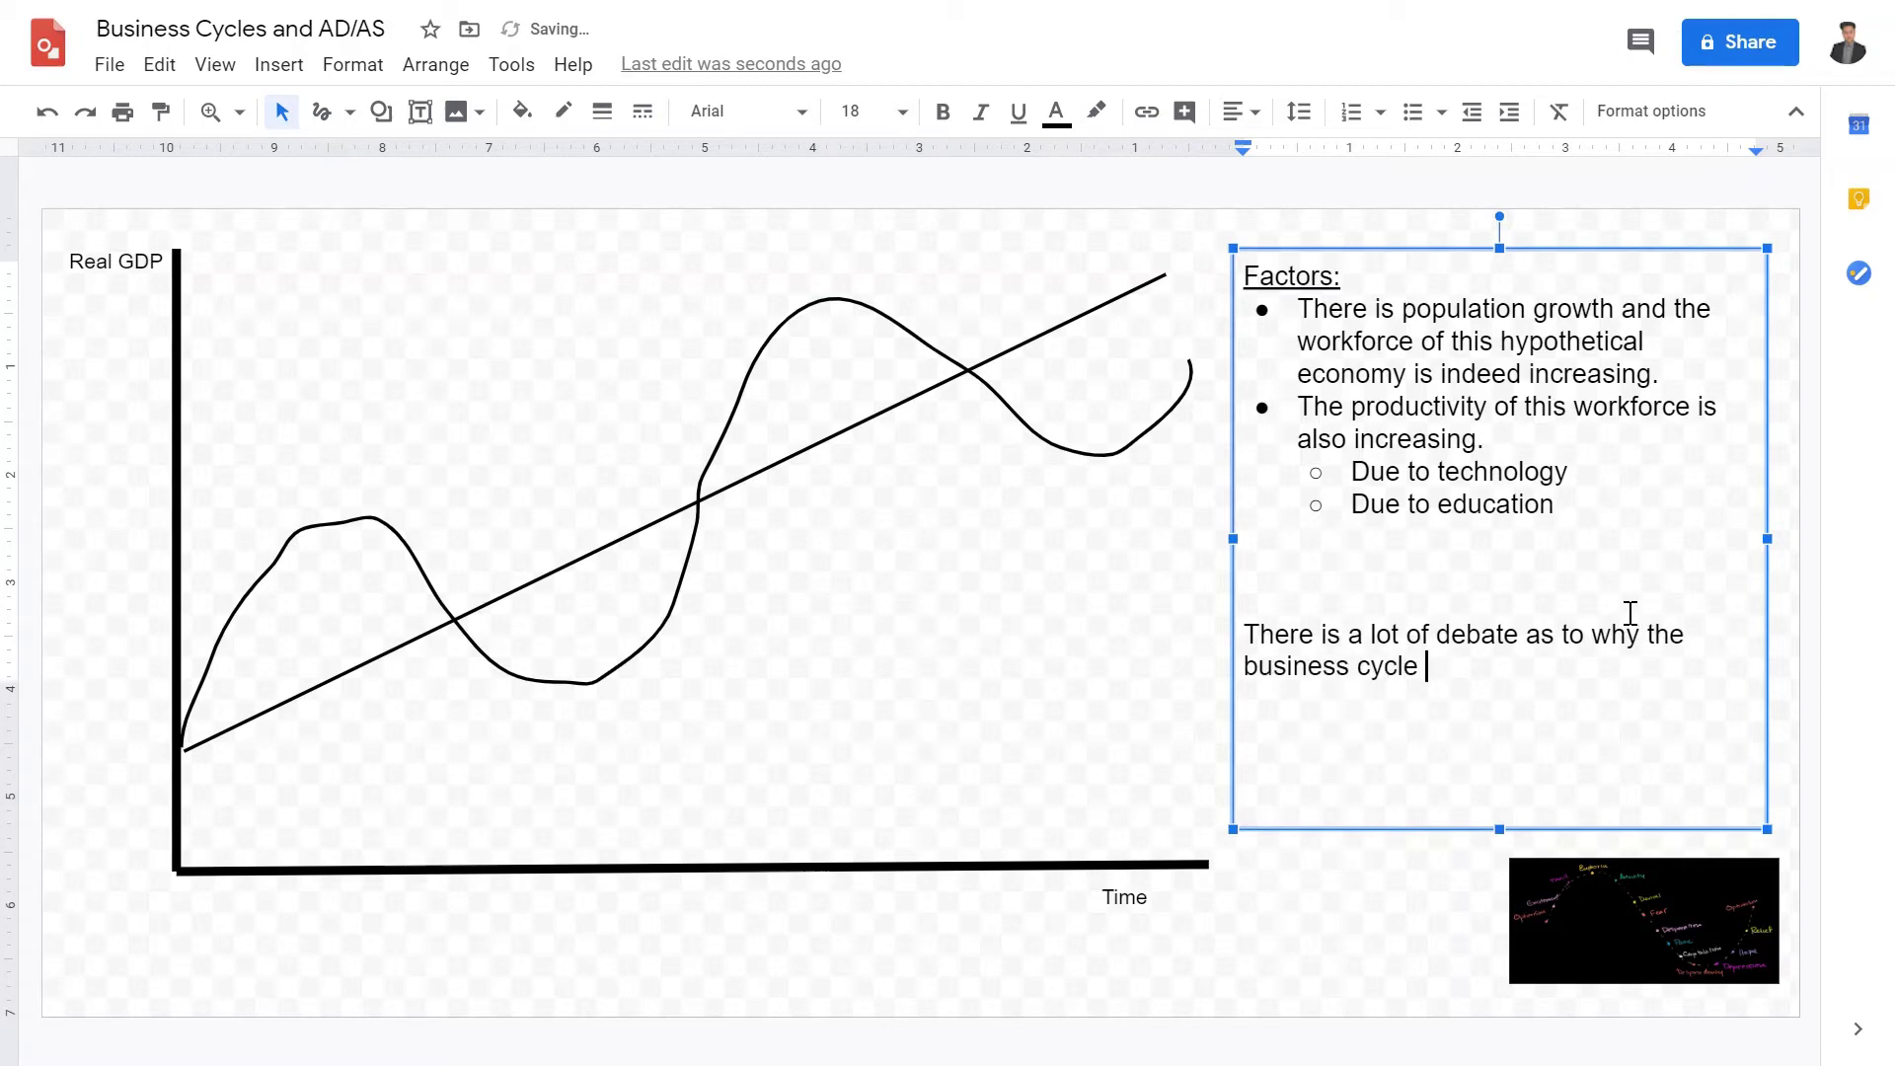
key("BackSpace")
type("s occur, but consu")
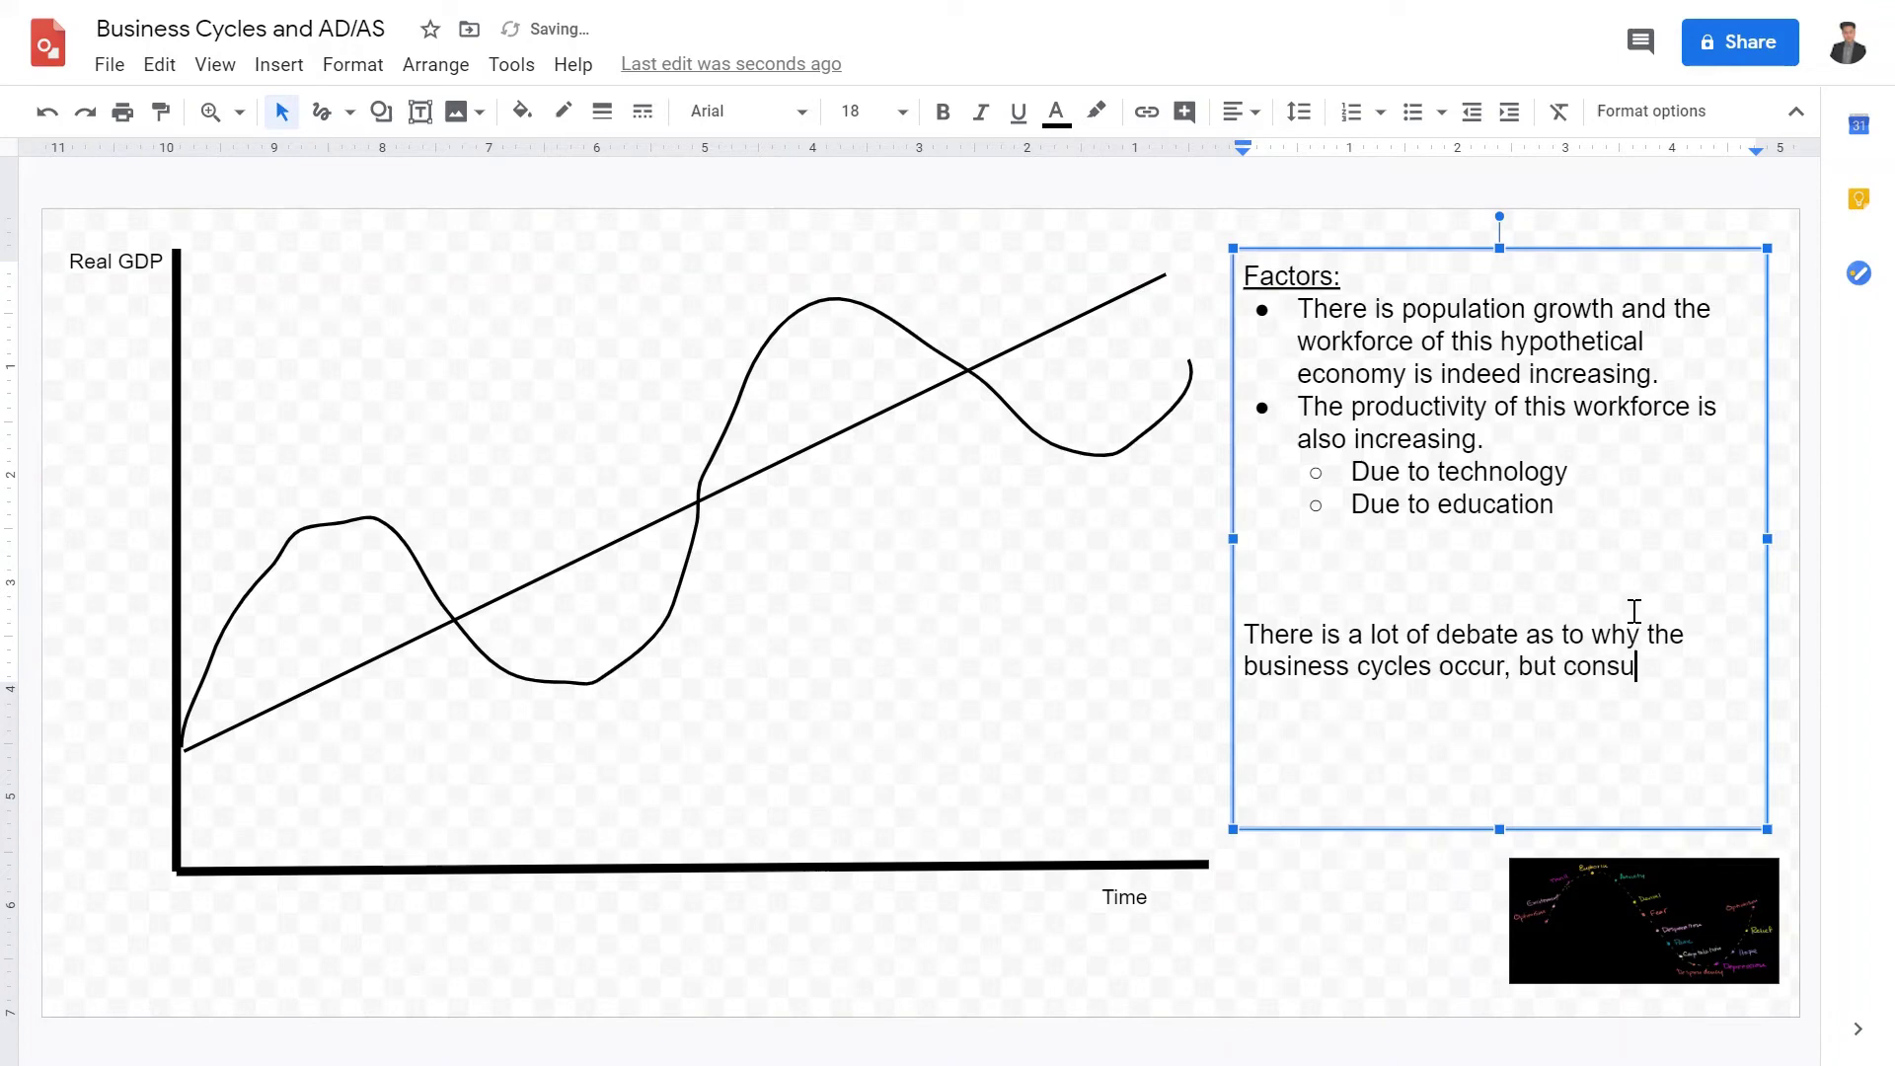
Step: Complete the debate paragraph with "consumer spending and consumer confidence in usually cited as the primary factor." and deselect the text box
type("mer spendin")
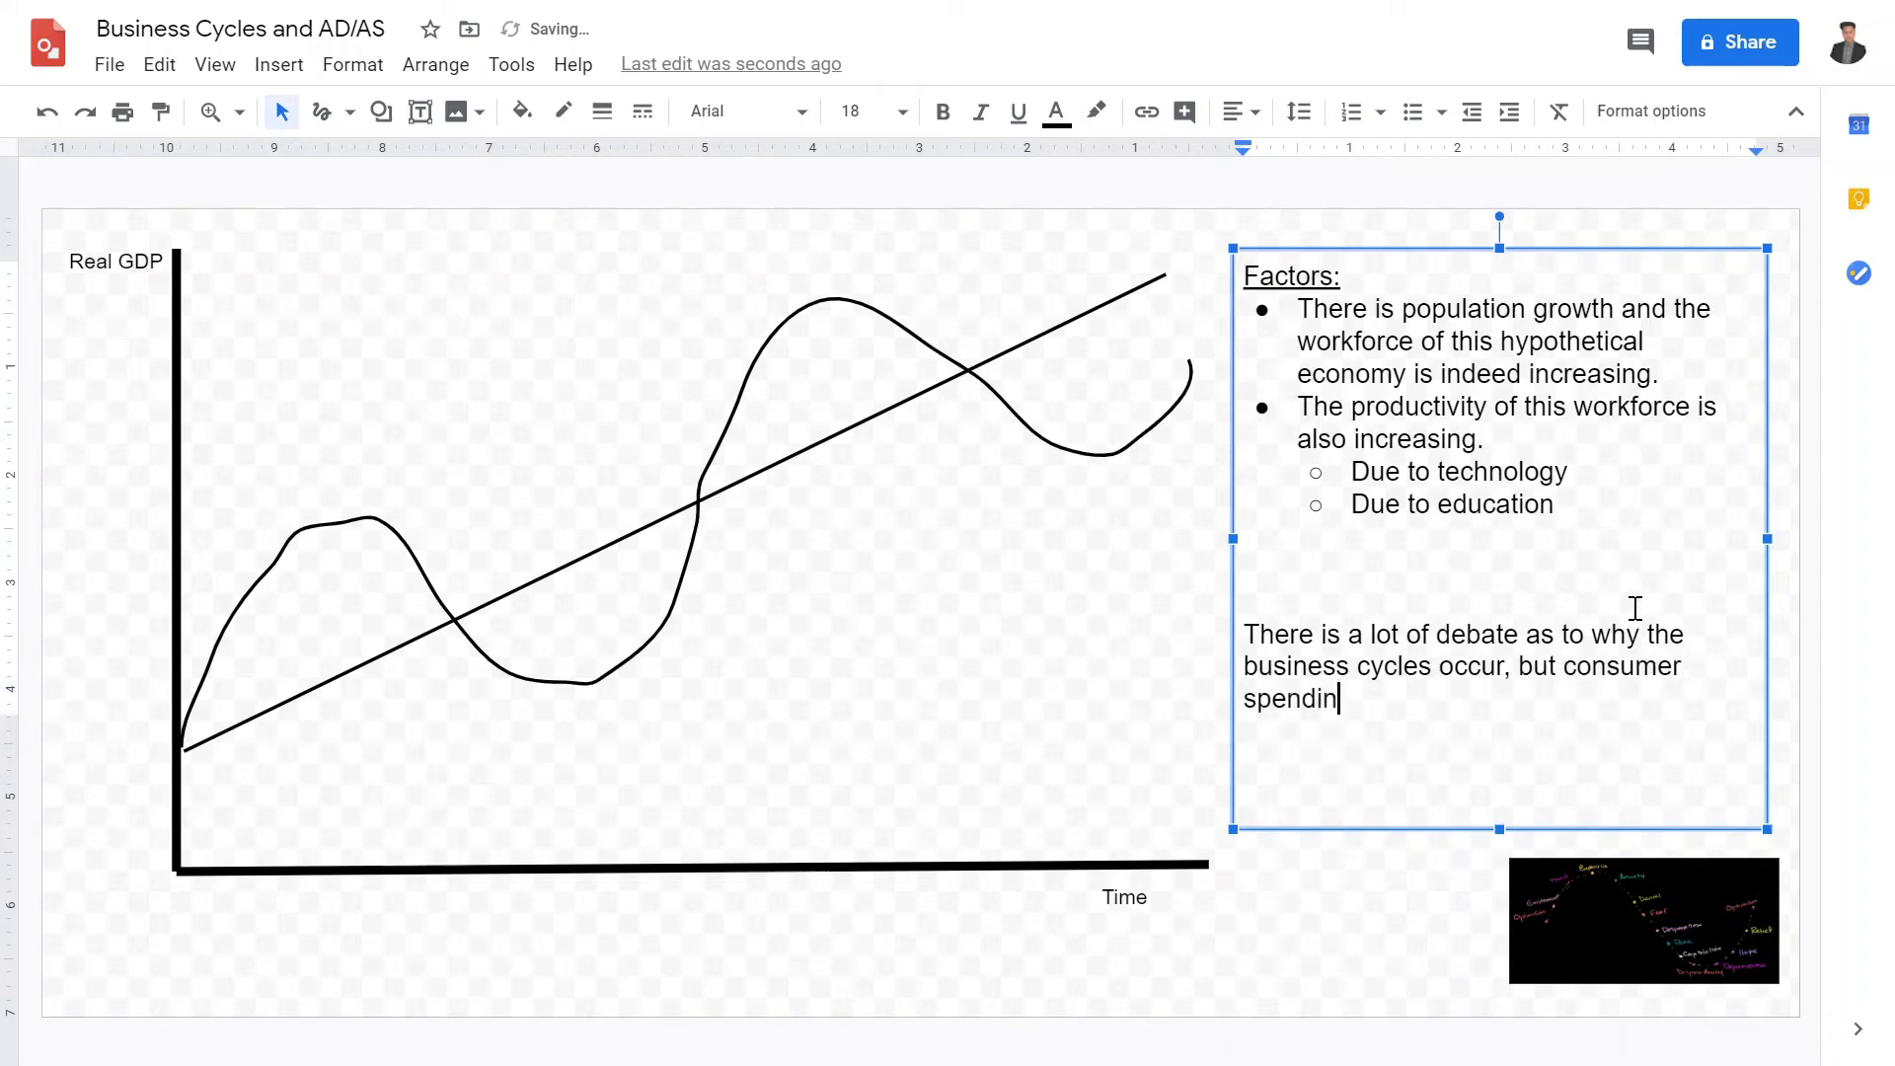
type("g and consumer con")
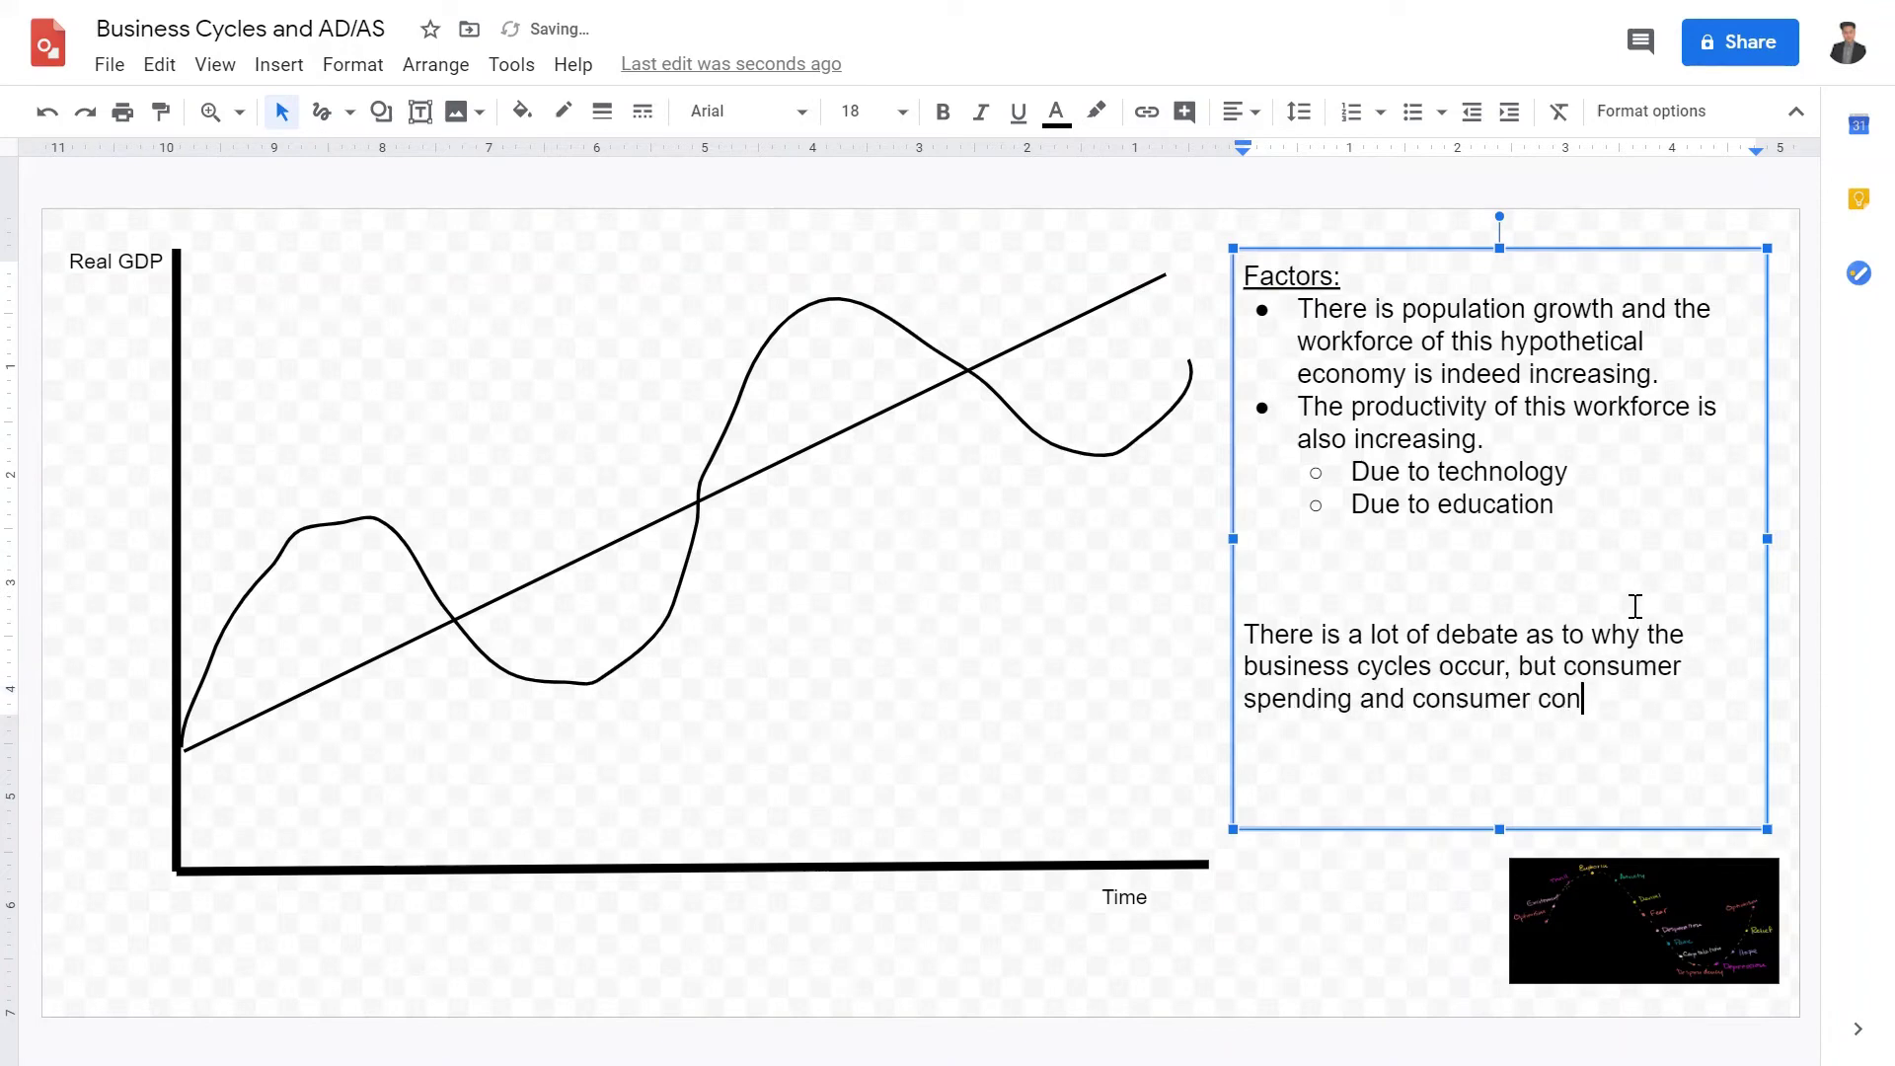
type("fidence in usually cited")
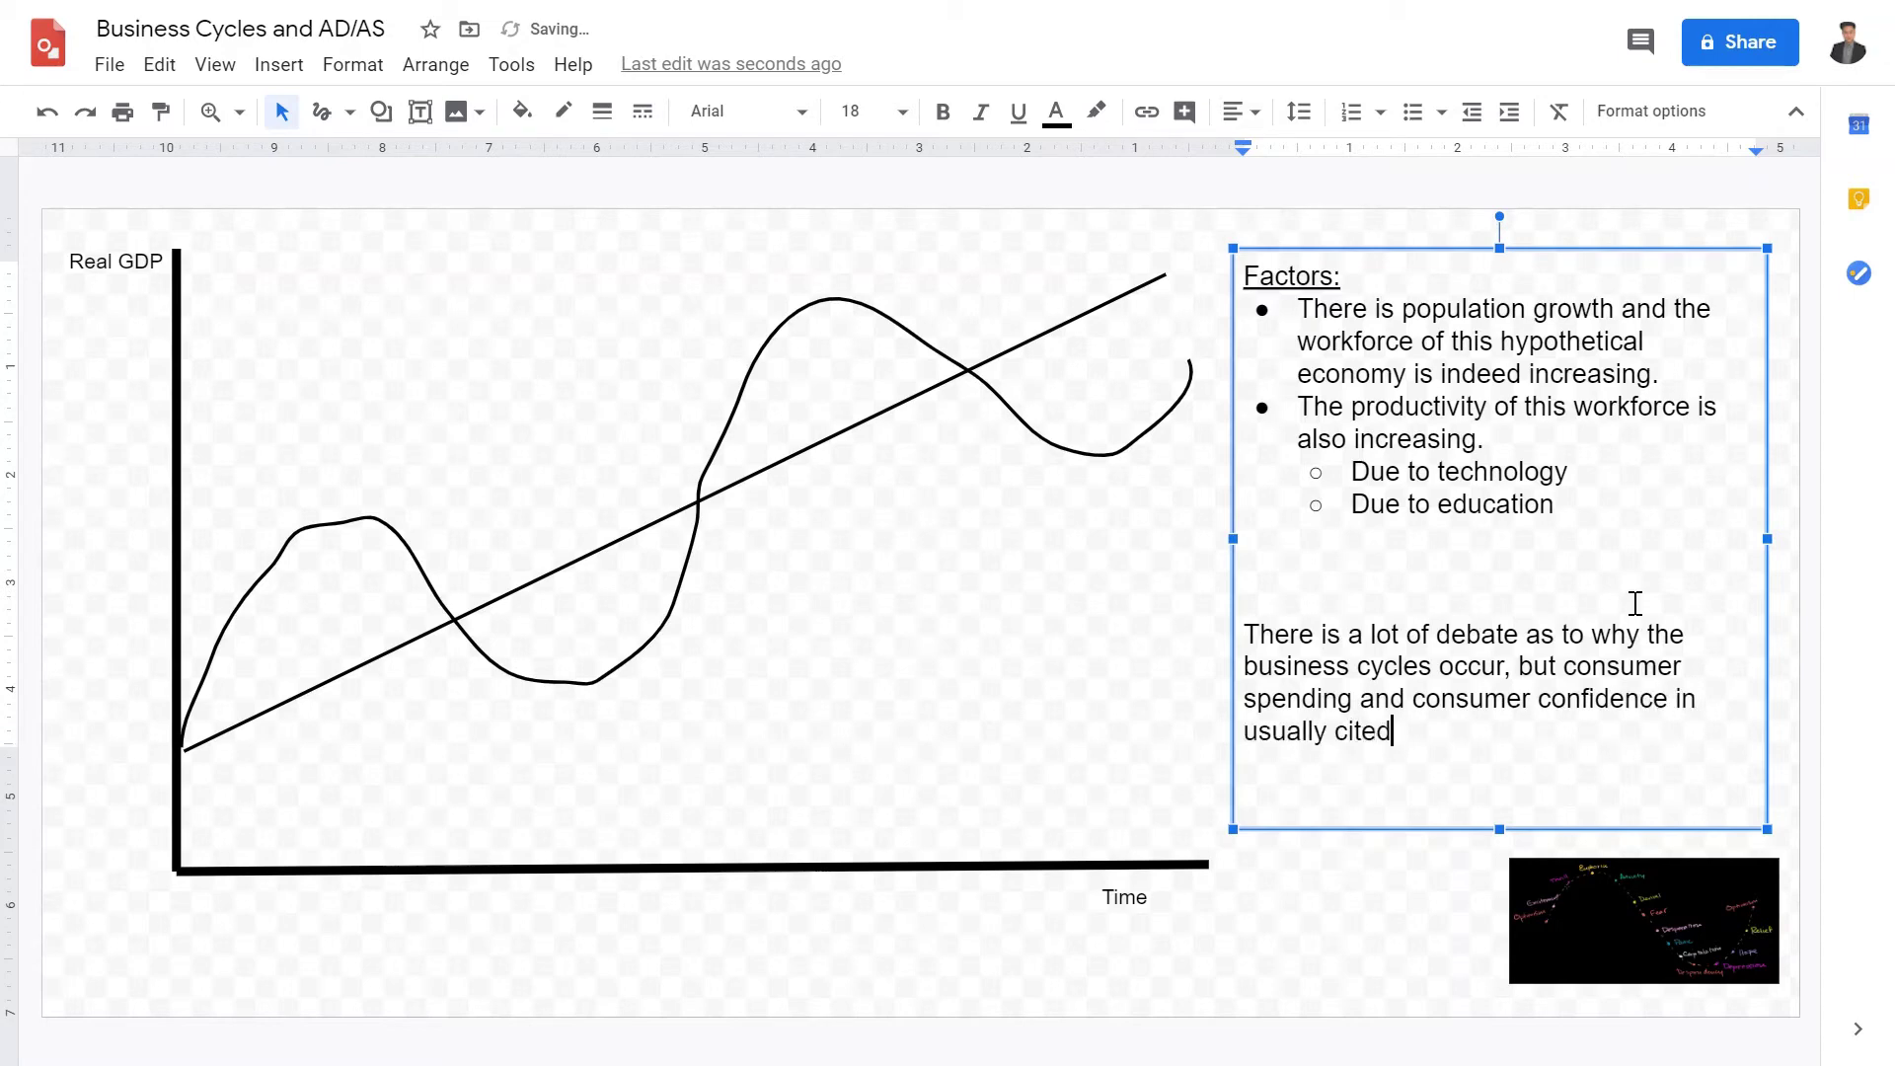
type(" as the primary factor.")
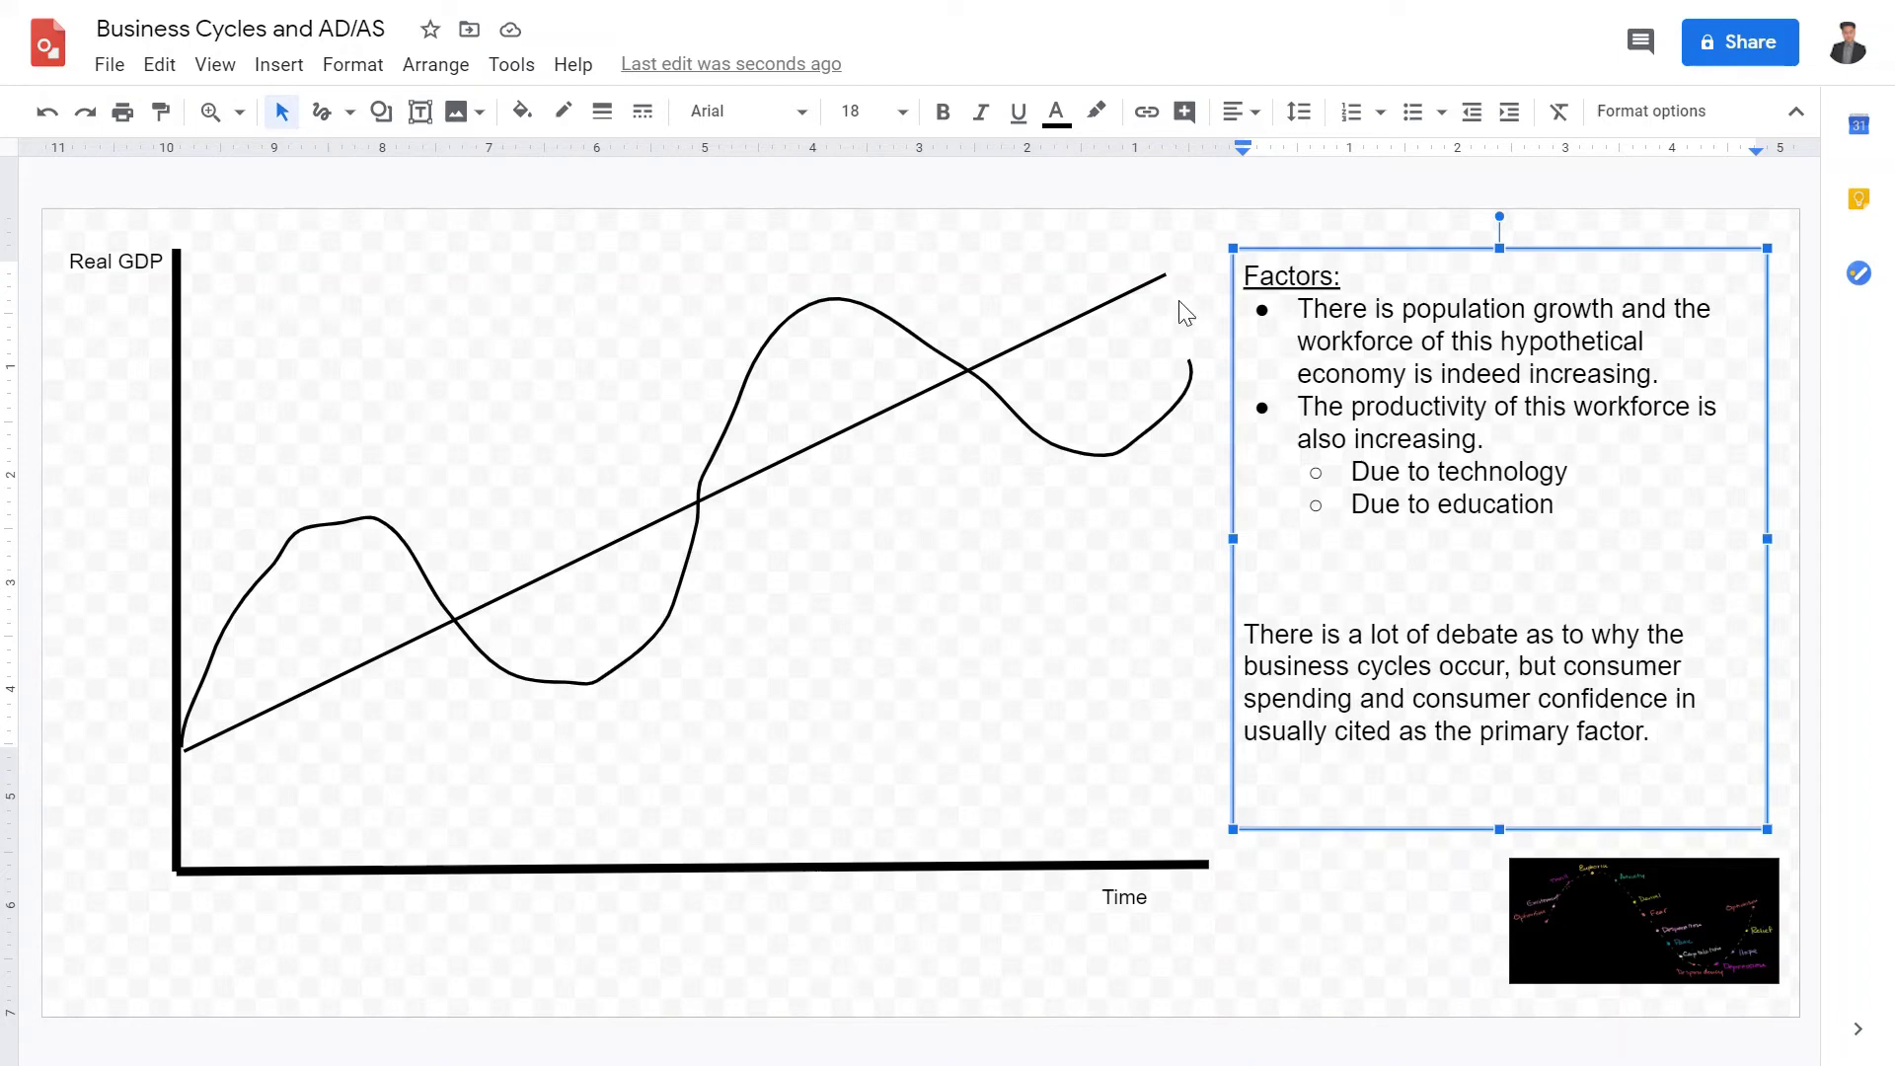
left_click(1084, 225)
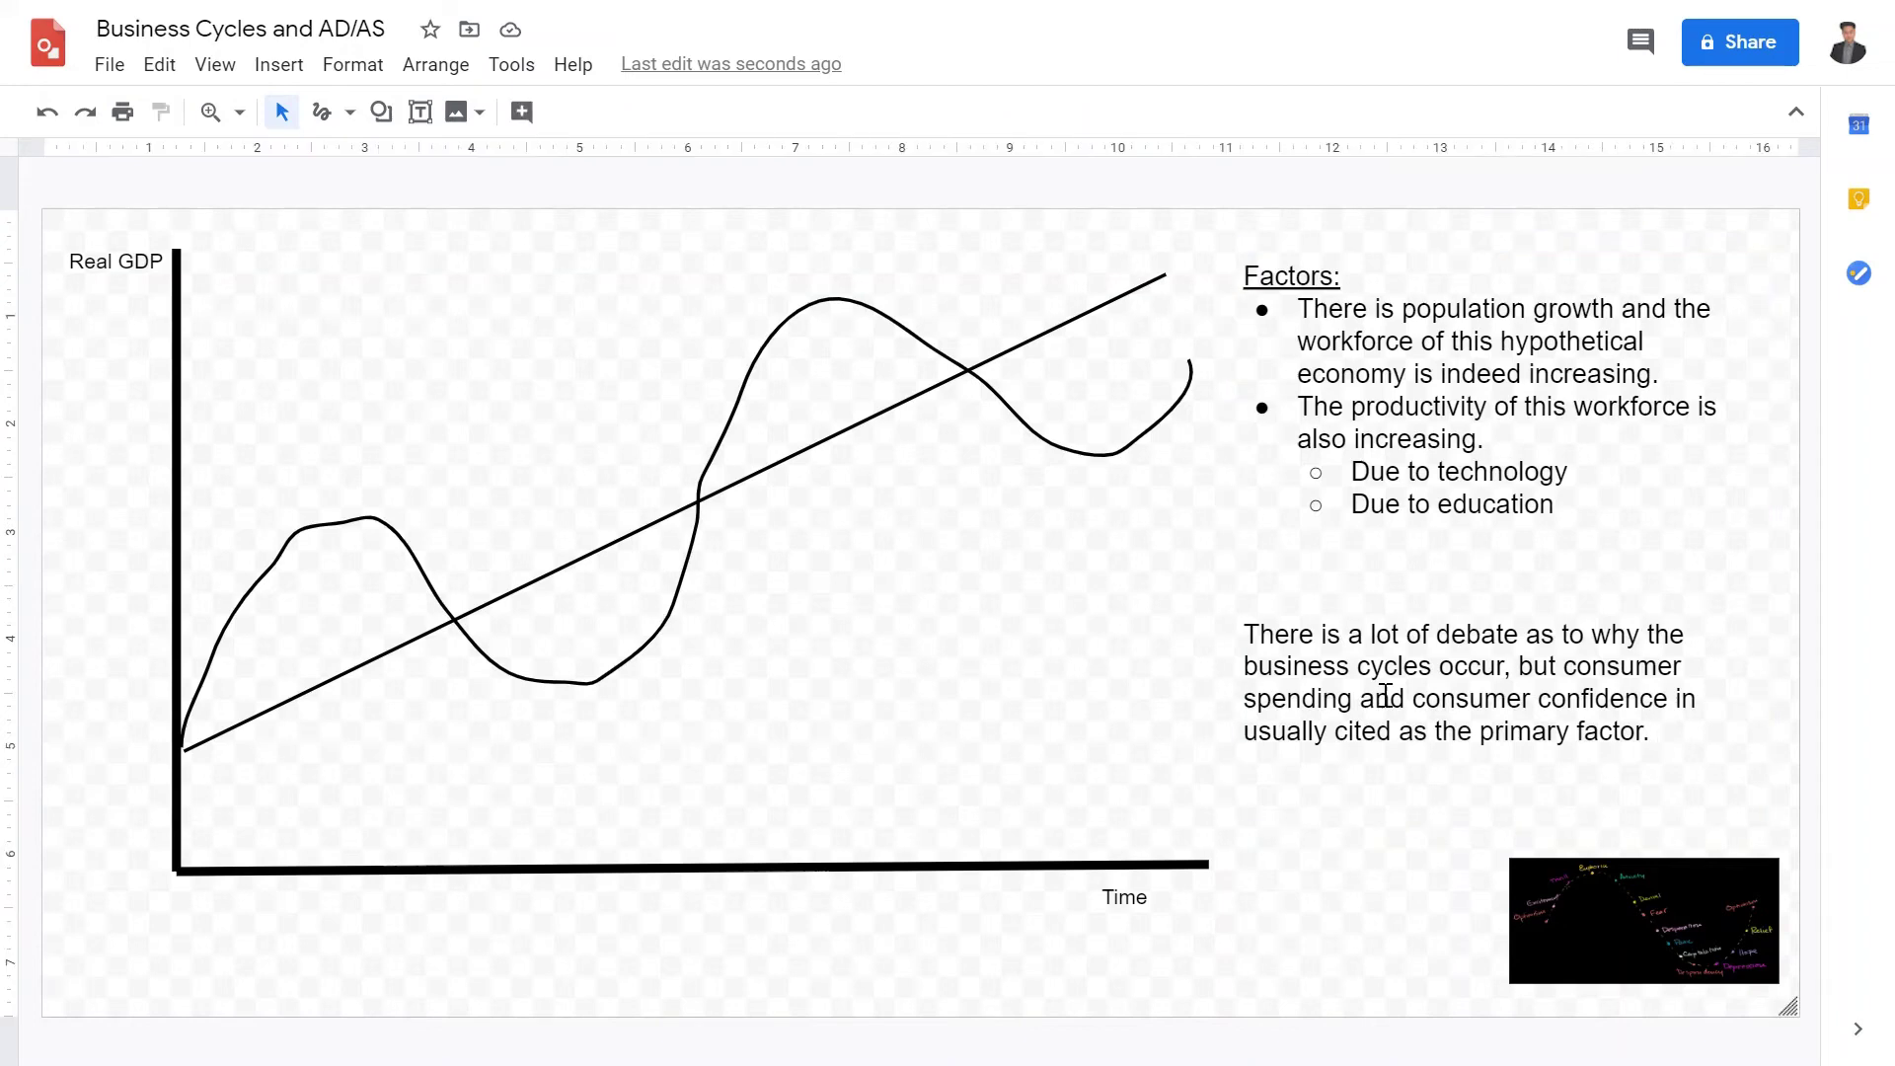
left_click(1581, 940)
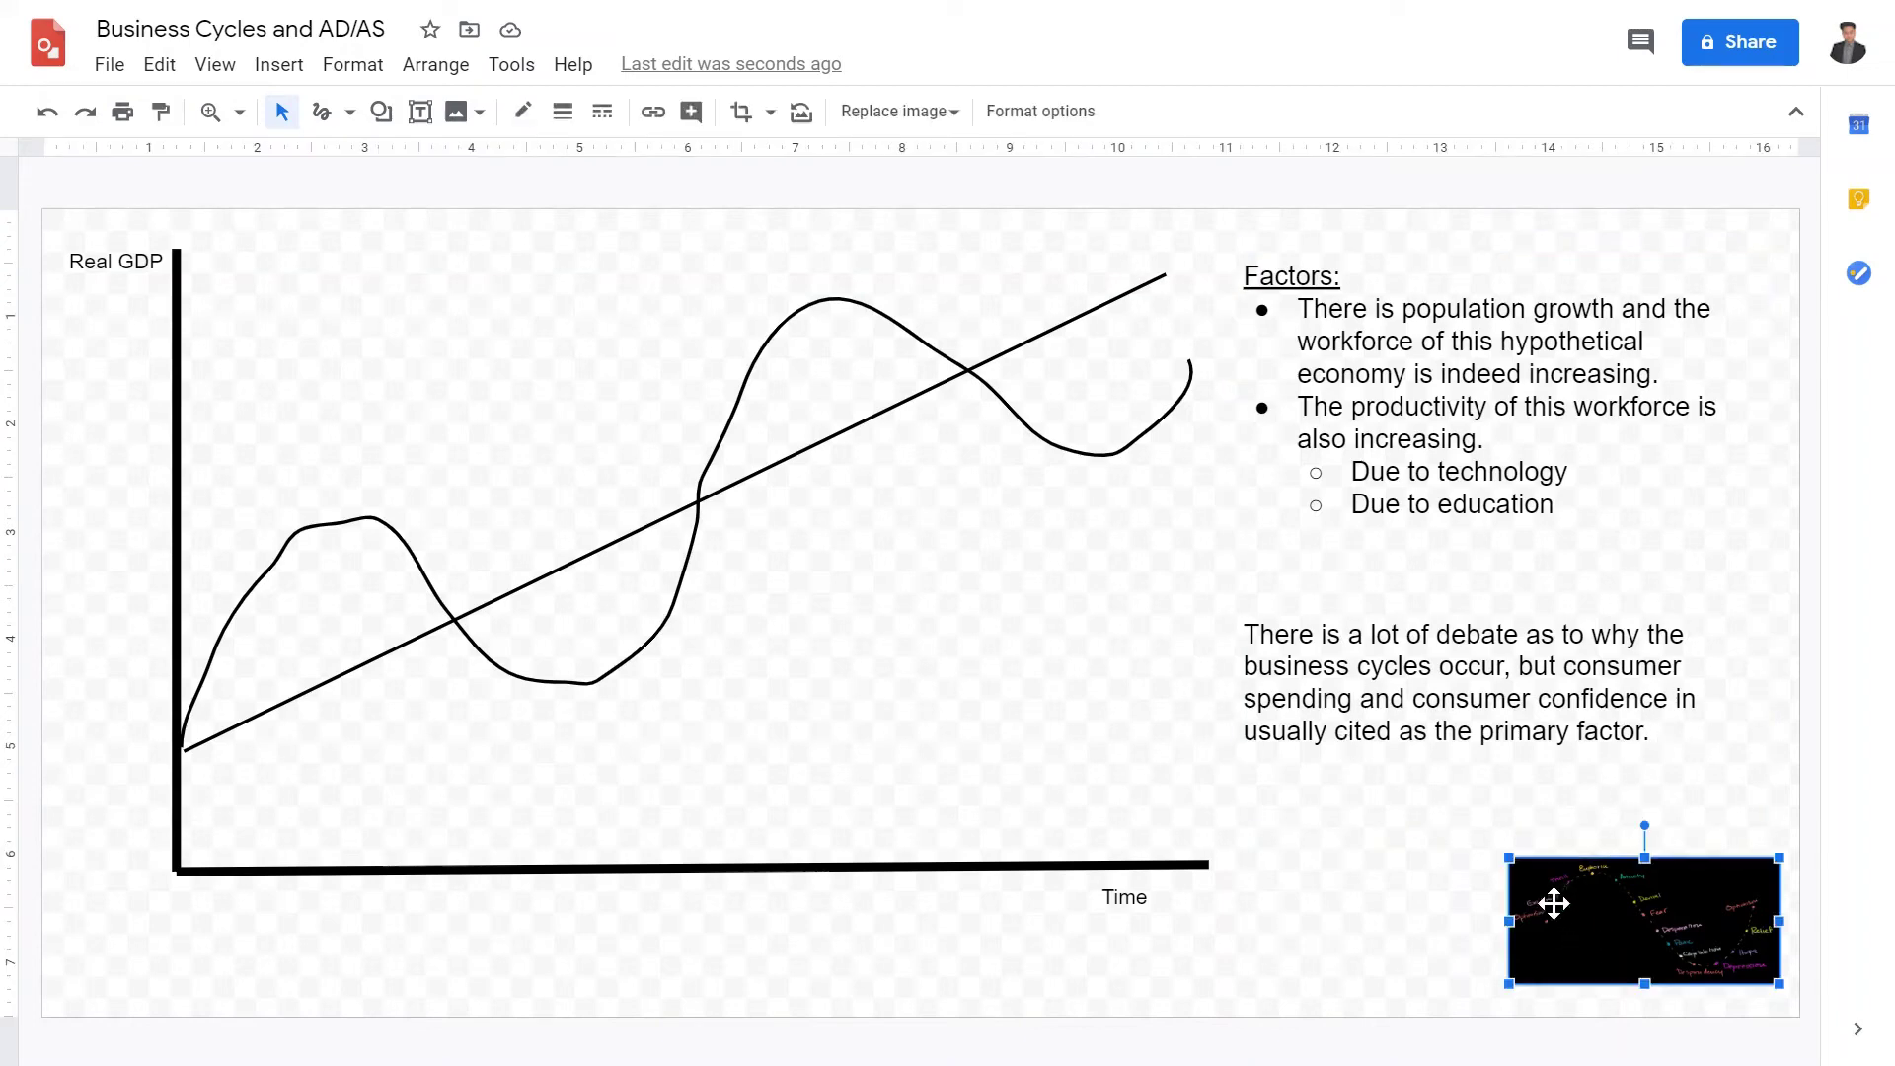
left_click(1348, 936)
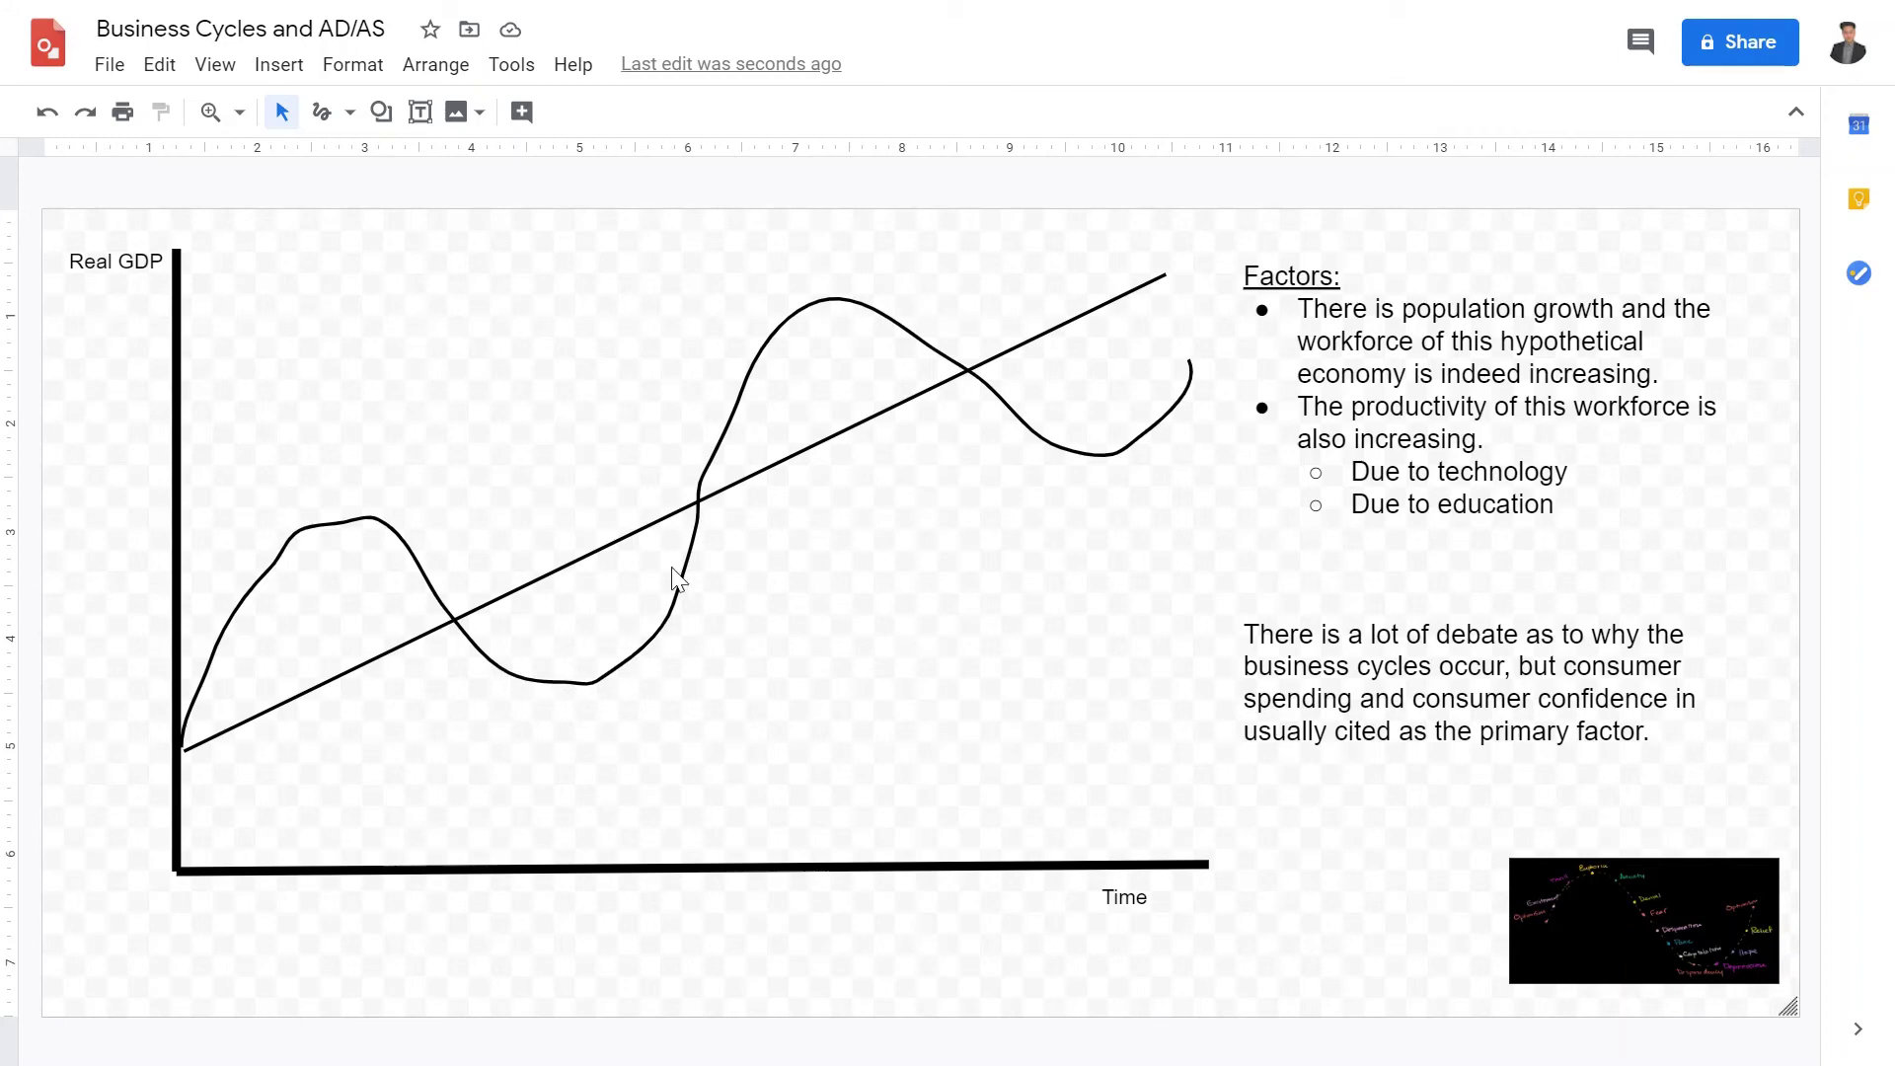
Step: Enlarge the small black emotion-cycle image until it covers nearly the whole canvas, then deselect it
left_click(1584, 905)
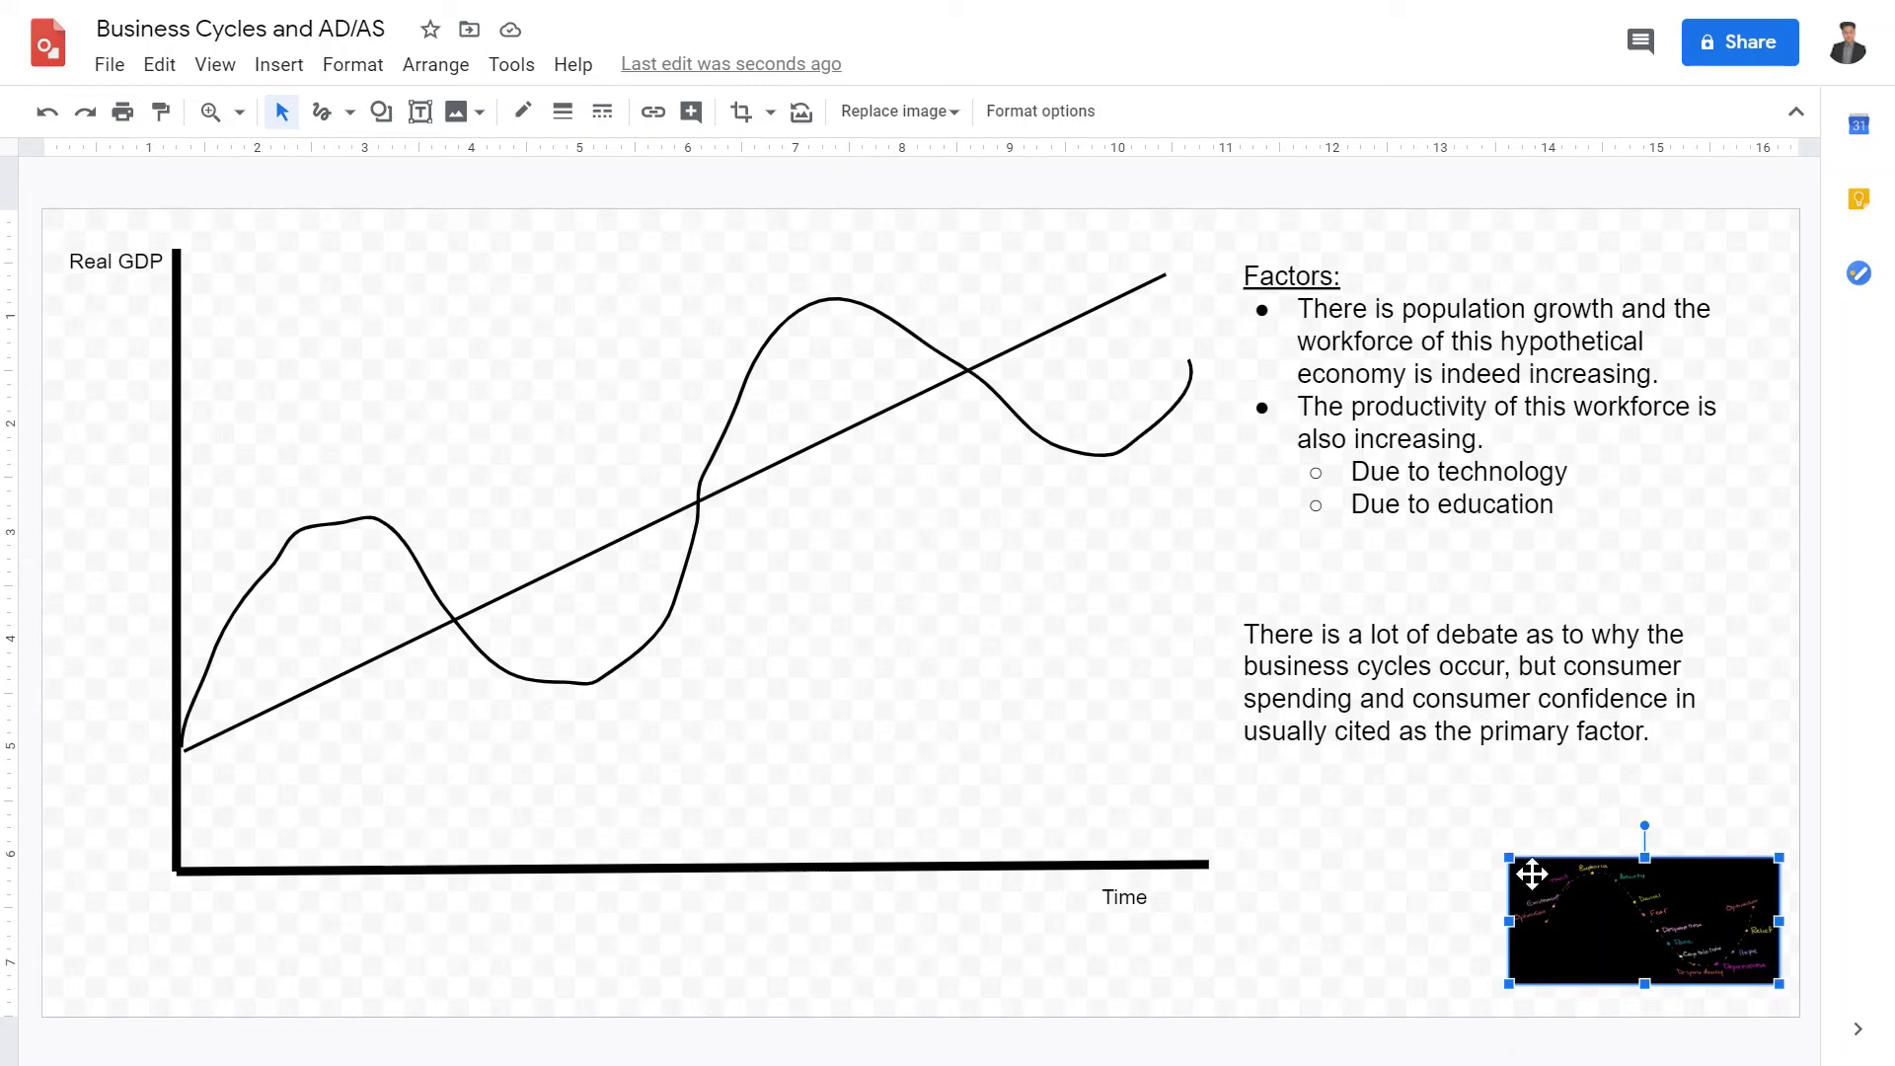
left_click_drag(1509, 857, 147, 223)
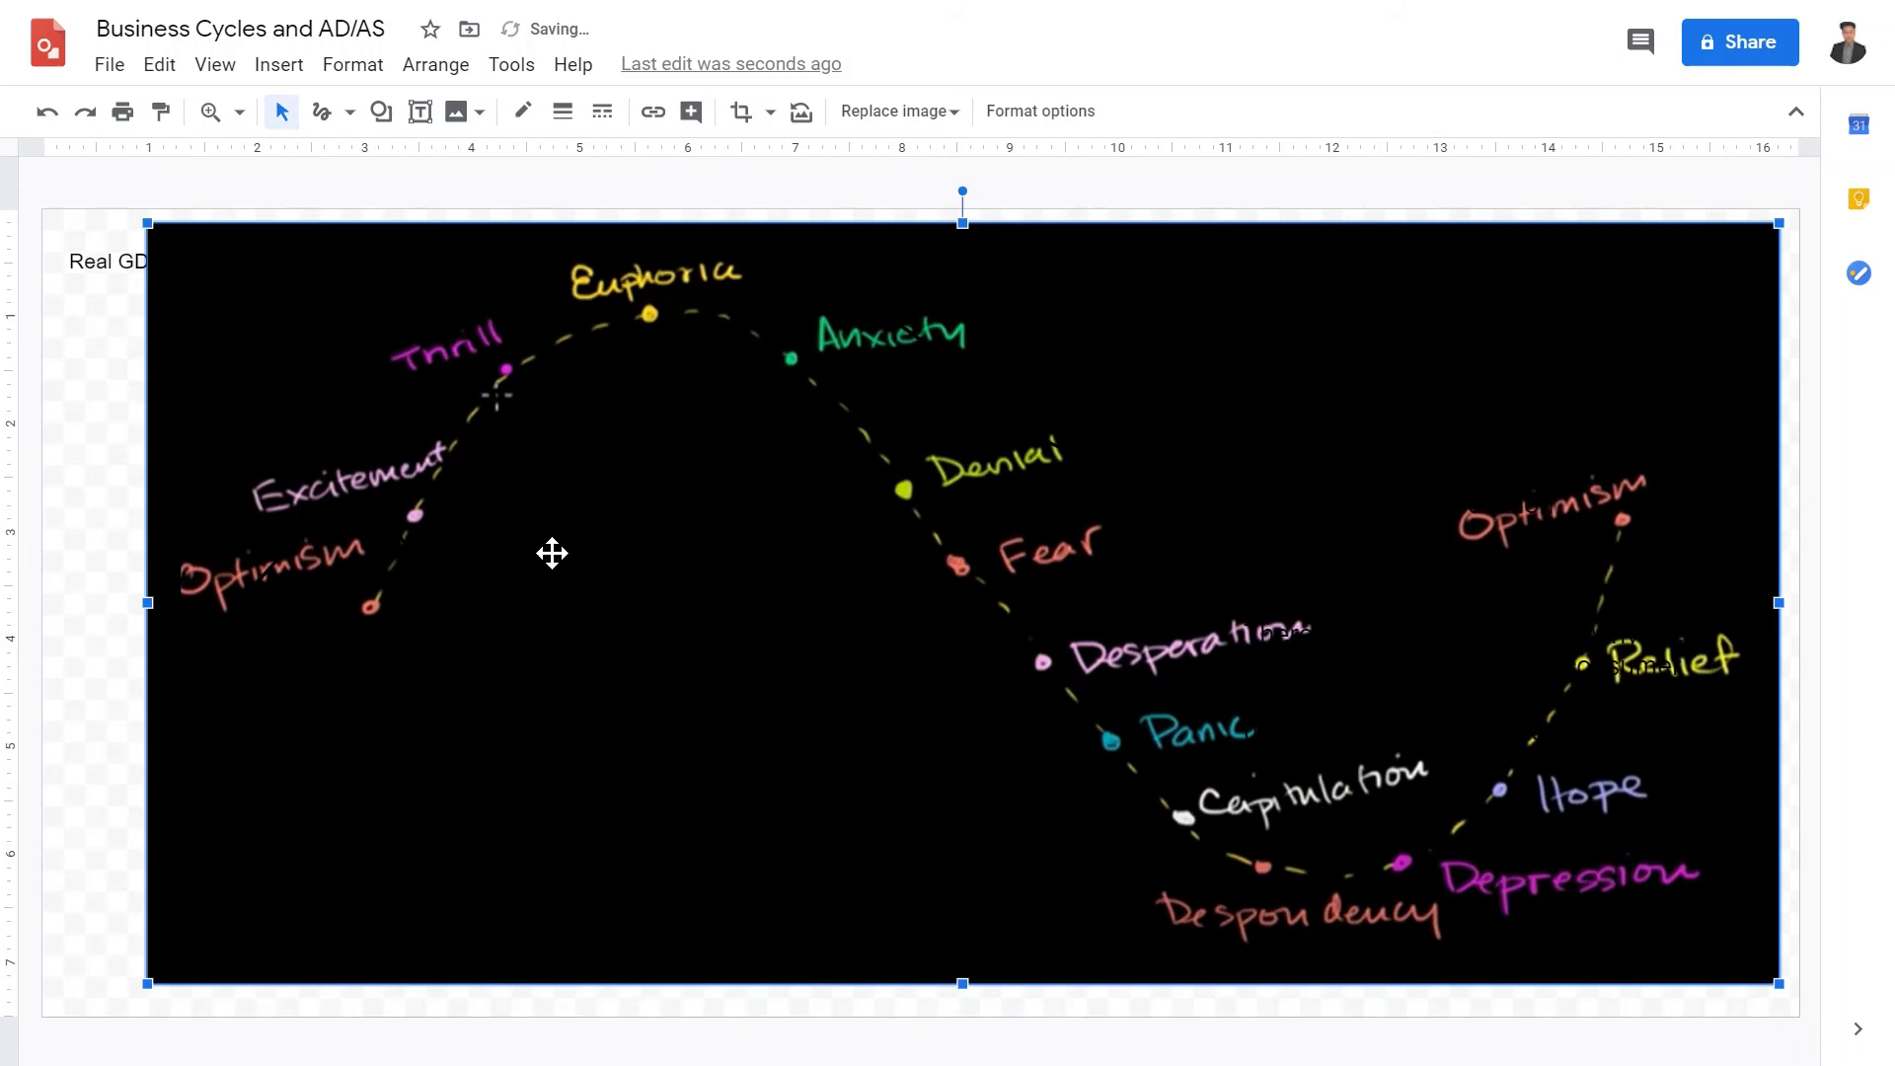
left_click(720, 213)
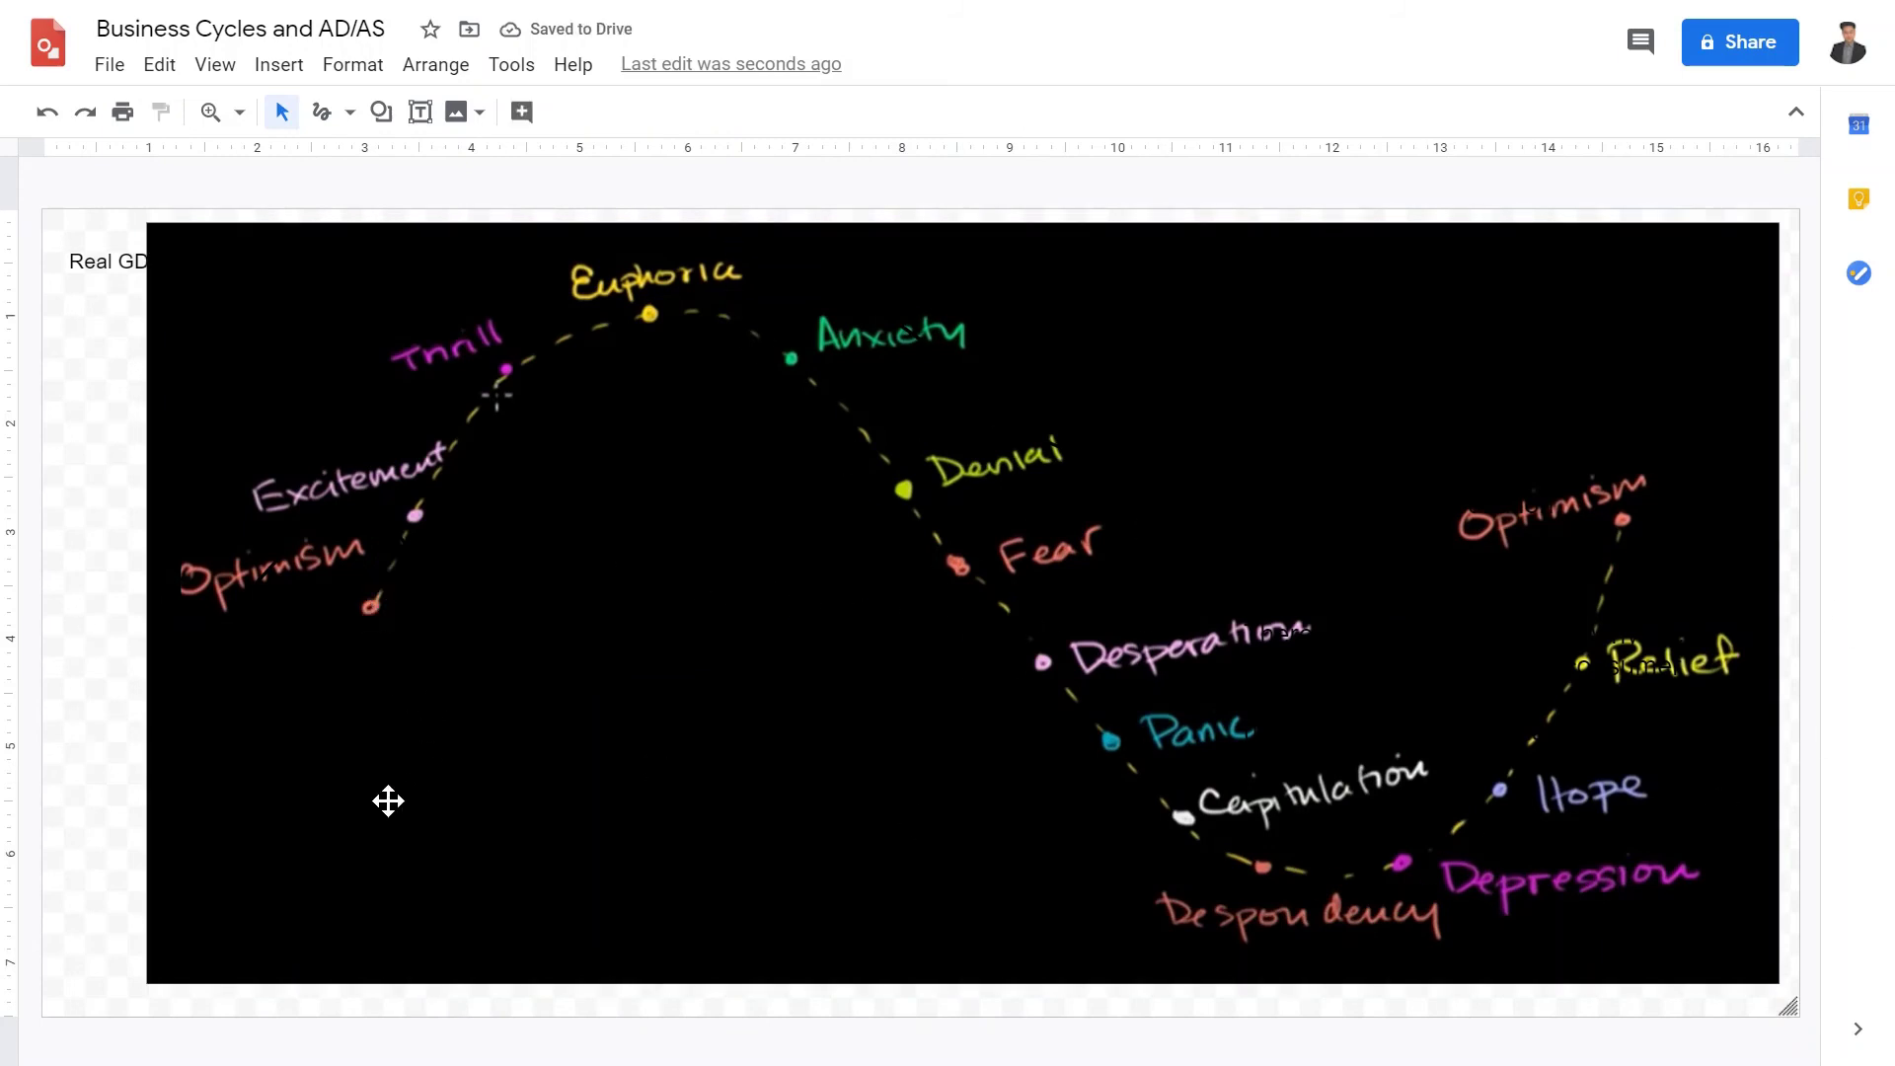
Step: Shift the enlarged emotion-cycle image across the canvas, settle it near the center and deselect it
left_click(174, 263)
left_click(377, 456)
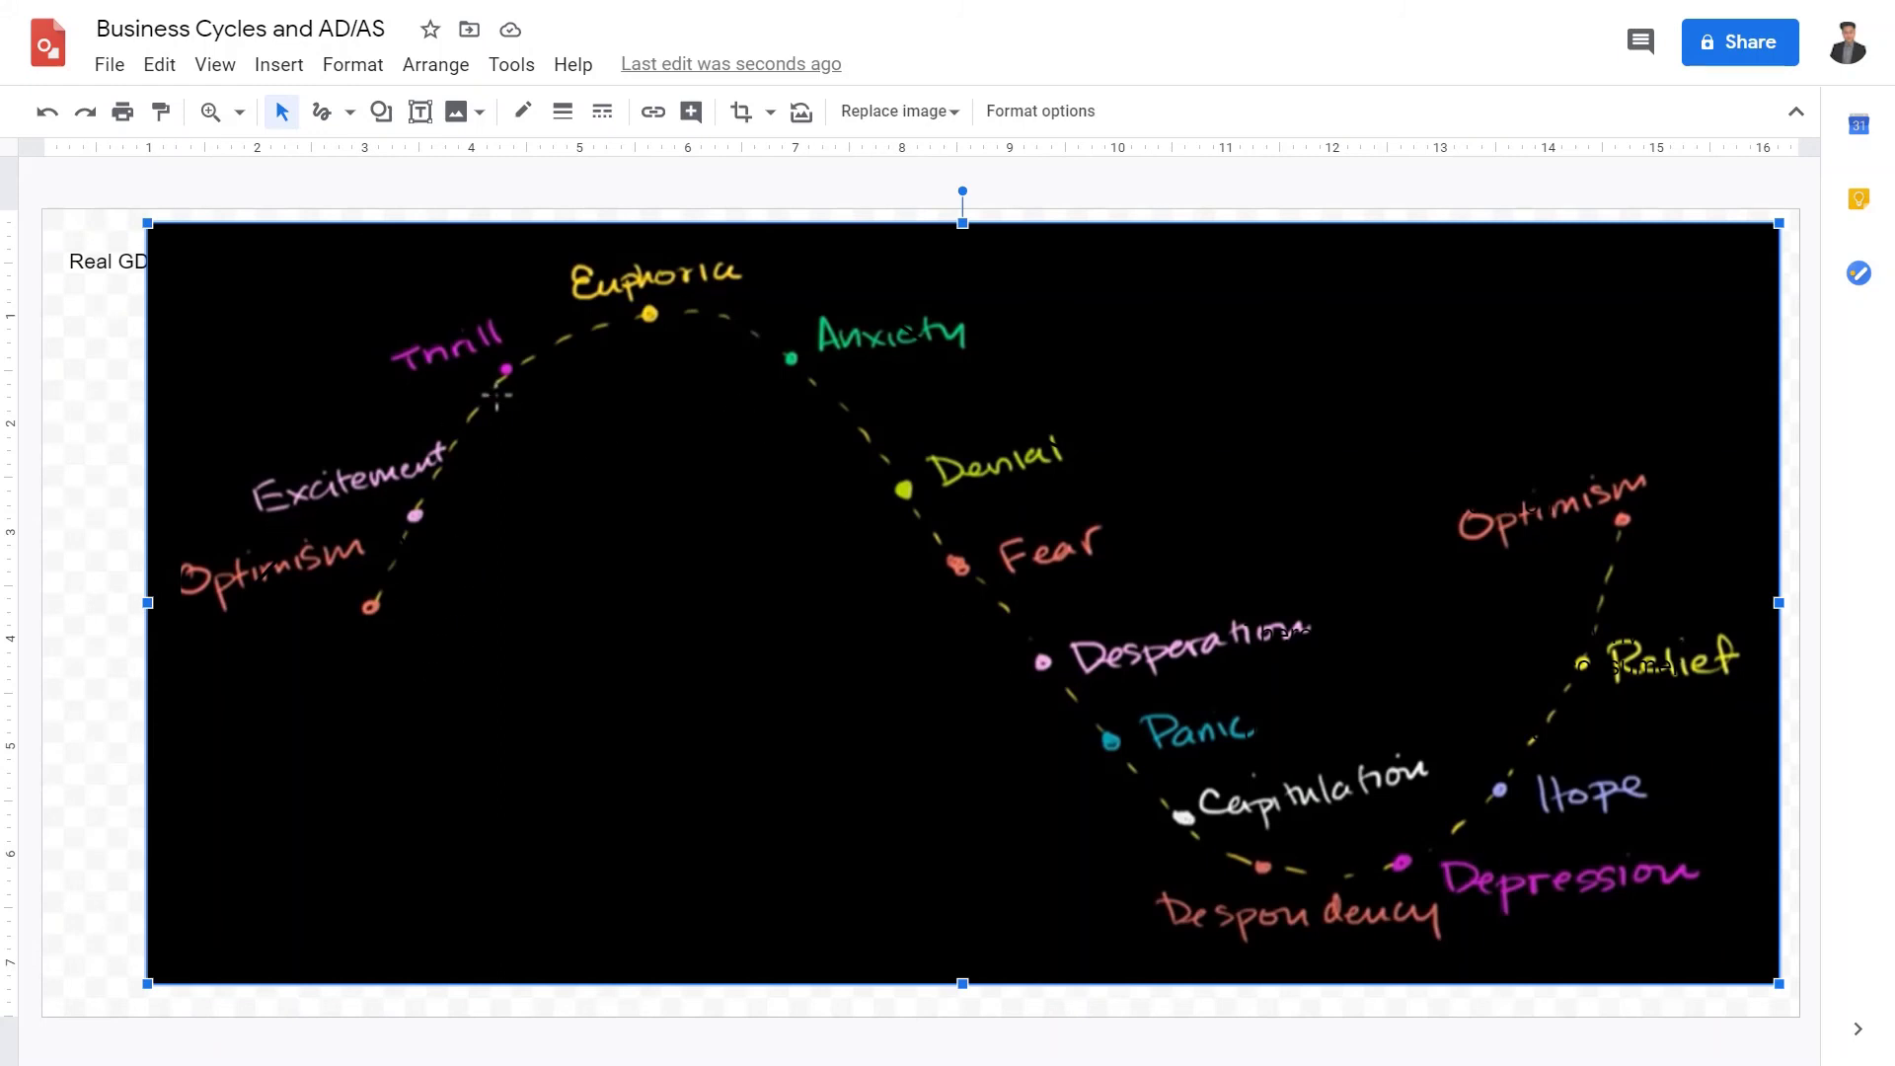
left_click_drag(499, 220, 550, 498)
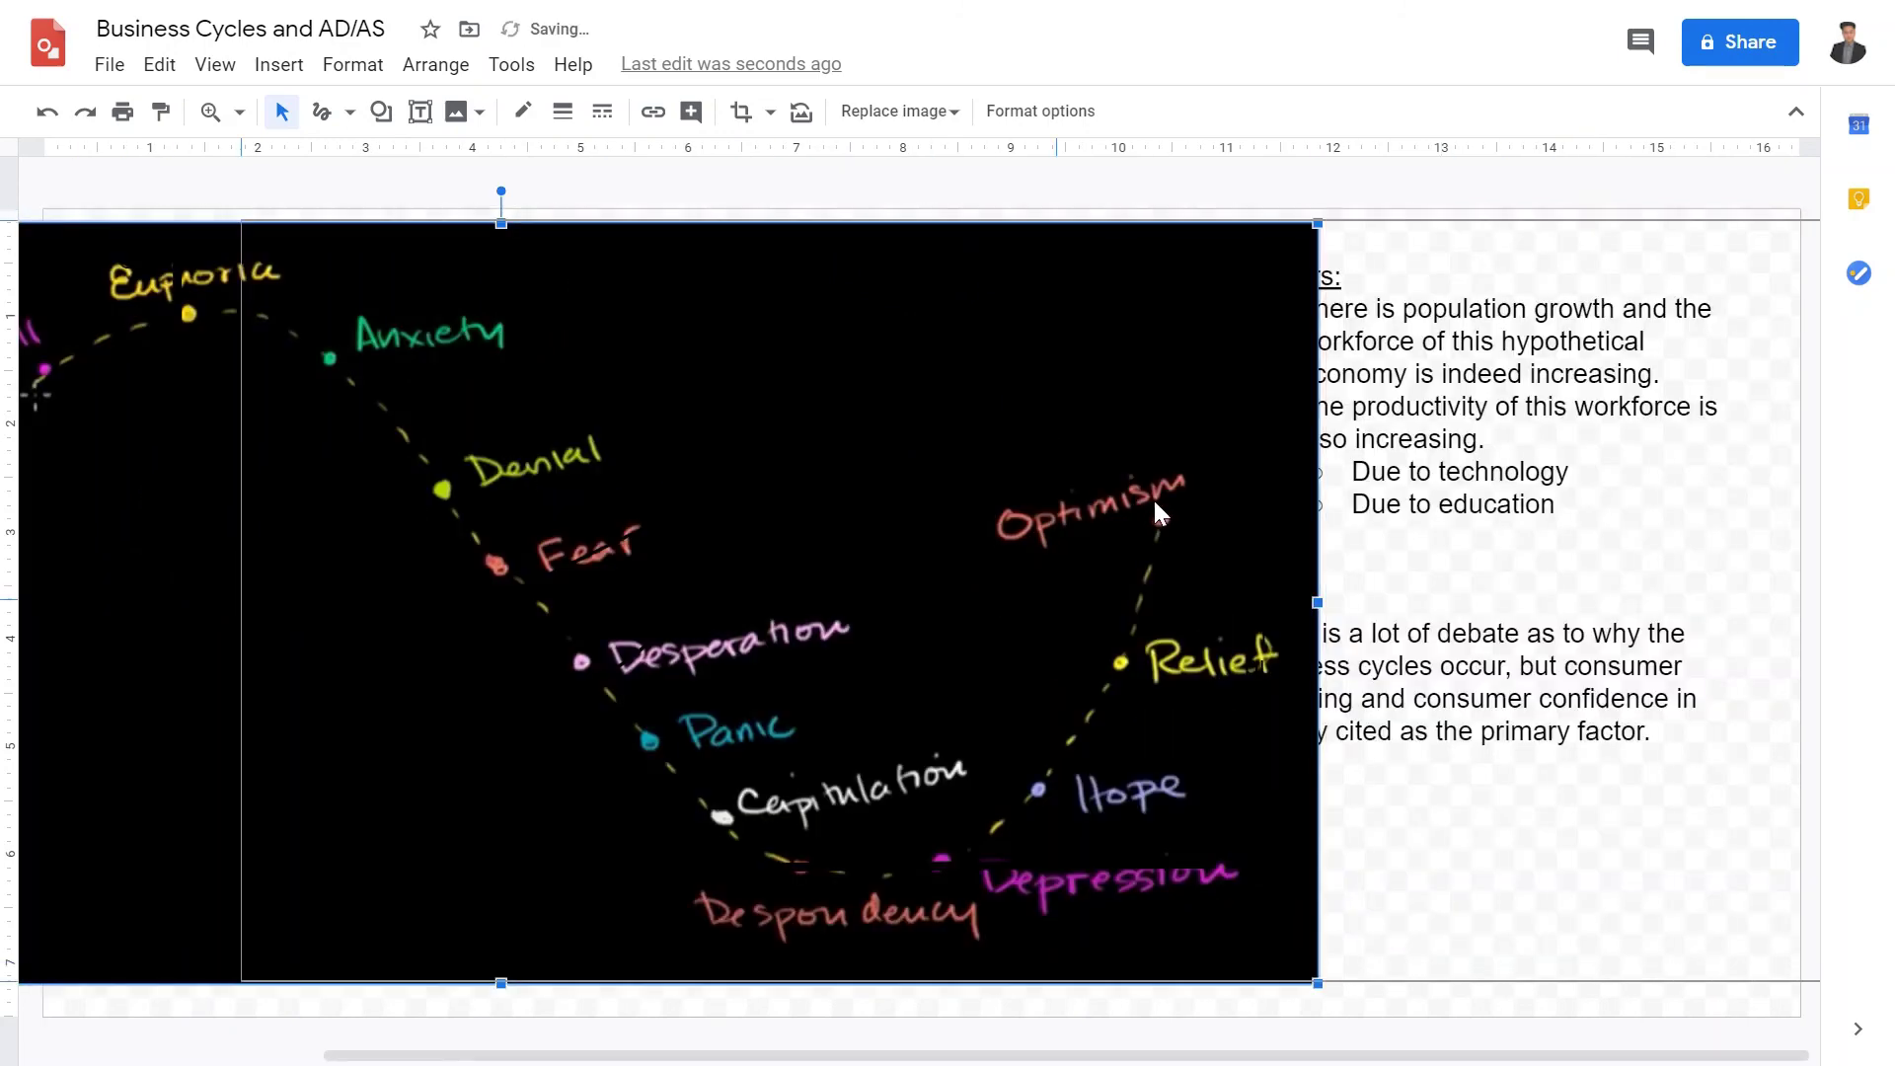
left_click_drag(893, 505, 979, 514)
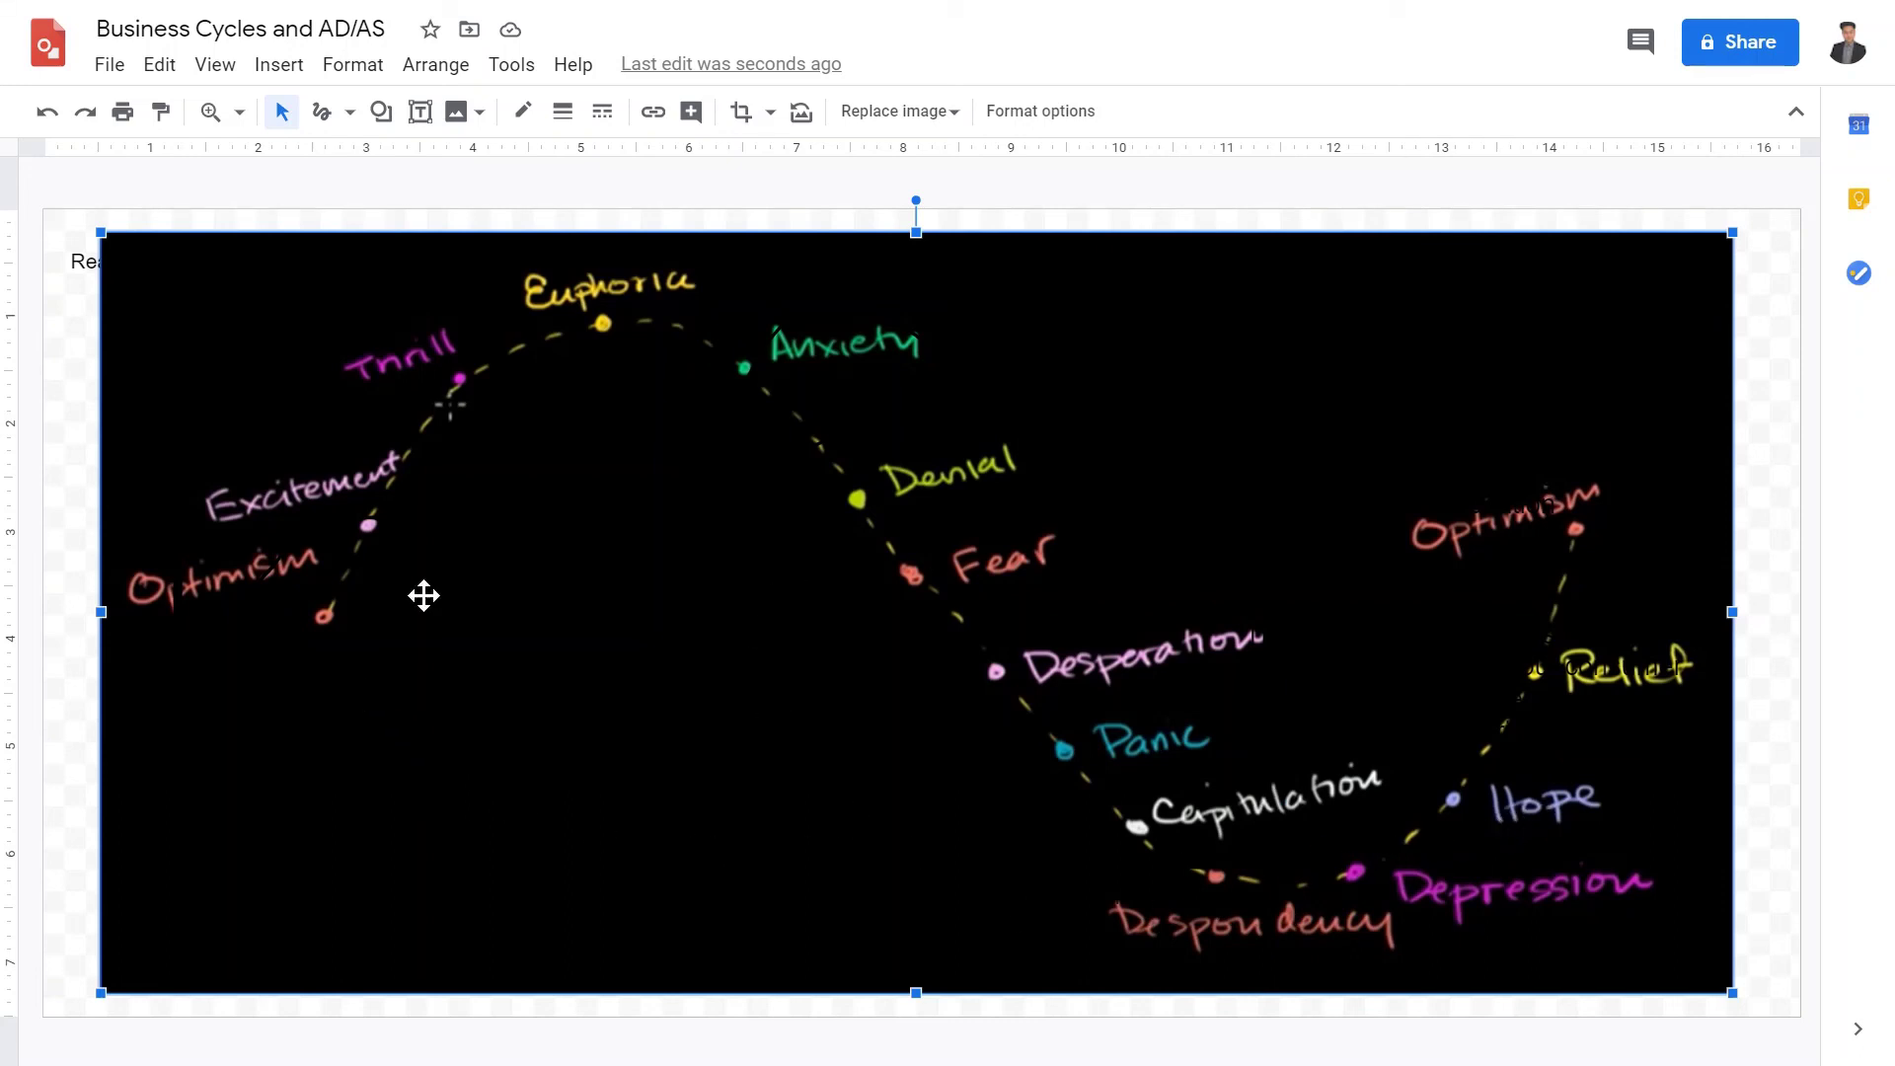
left_click(612, 190)
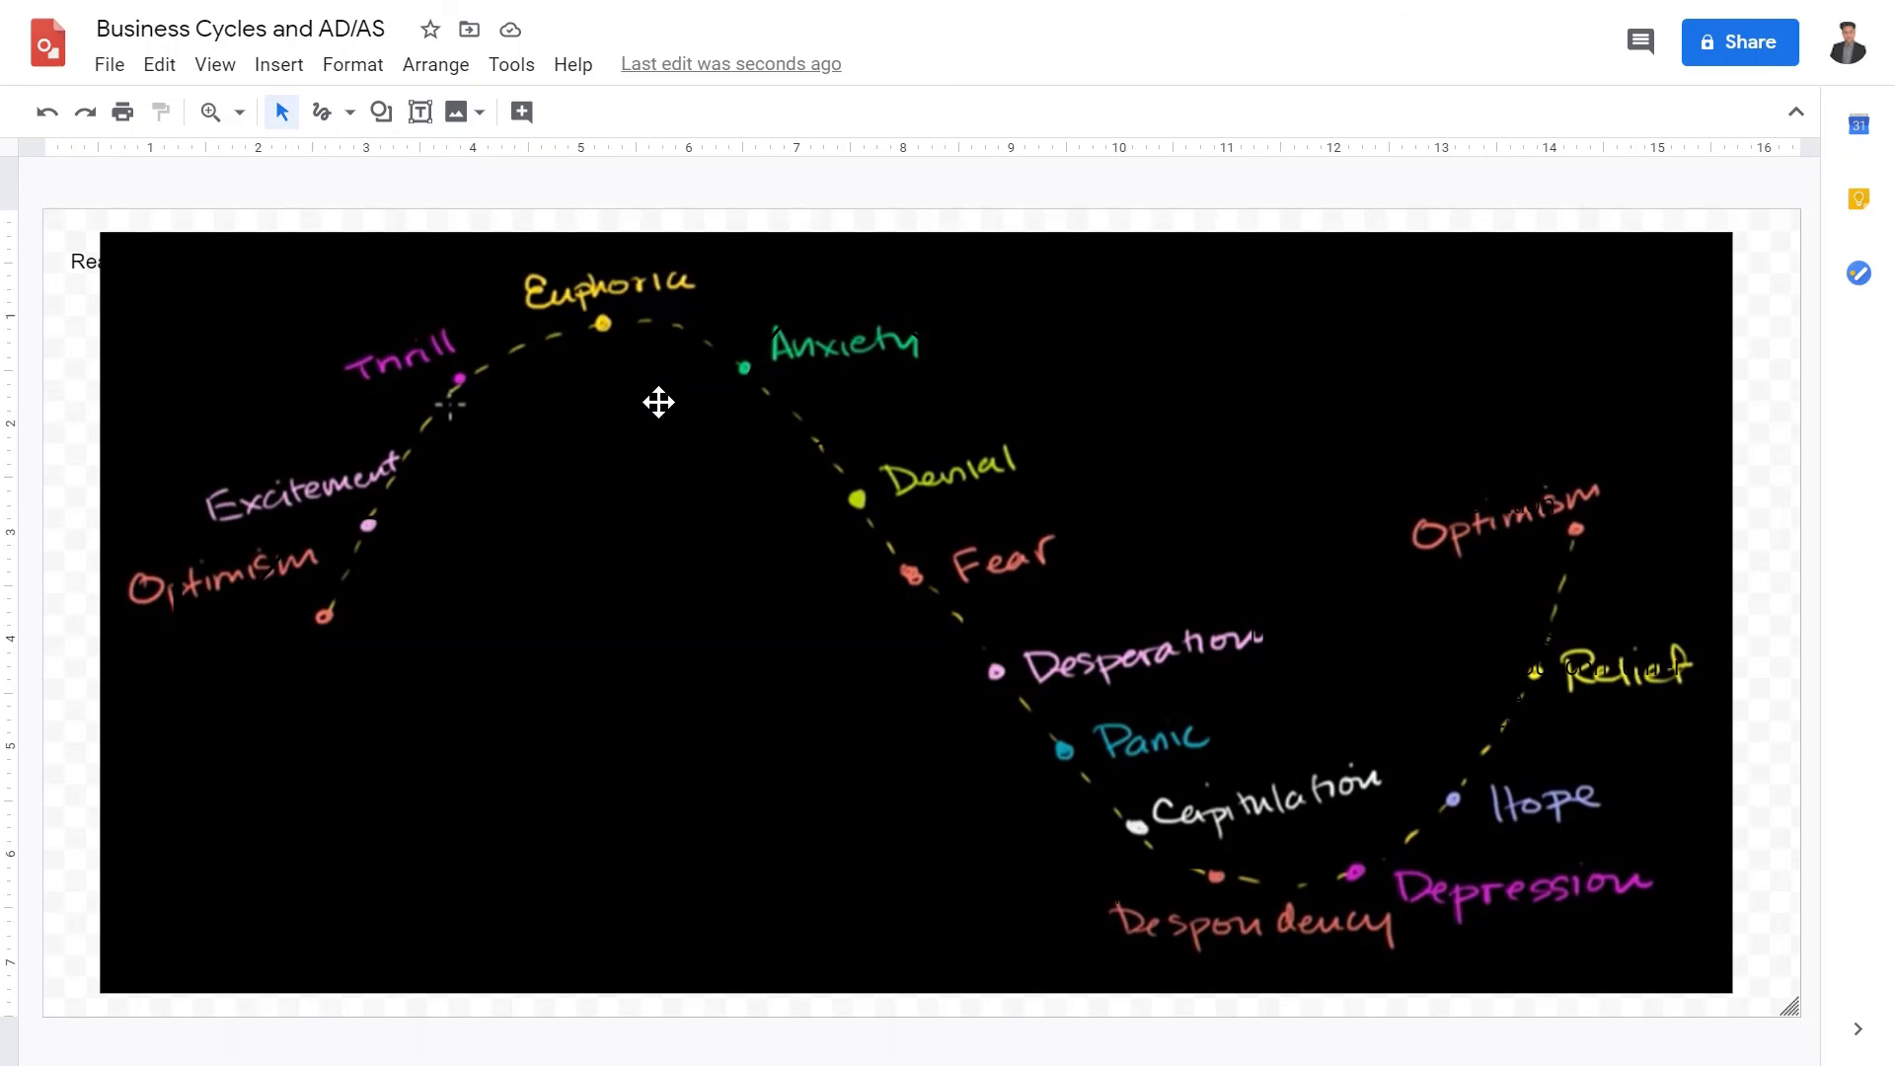
Step: Shrink the emotion-cycle image to about the debate paragraph's width, place it directly beneath that paragraph and deselect it
left_click(652, 531)
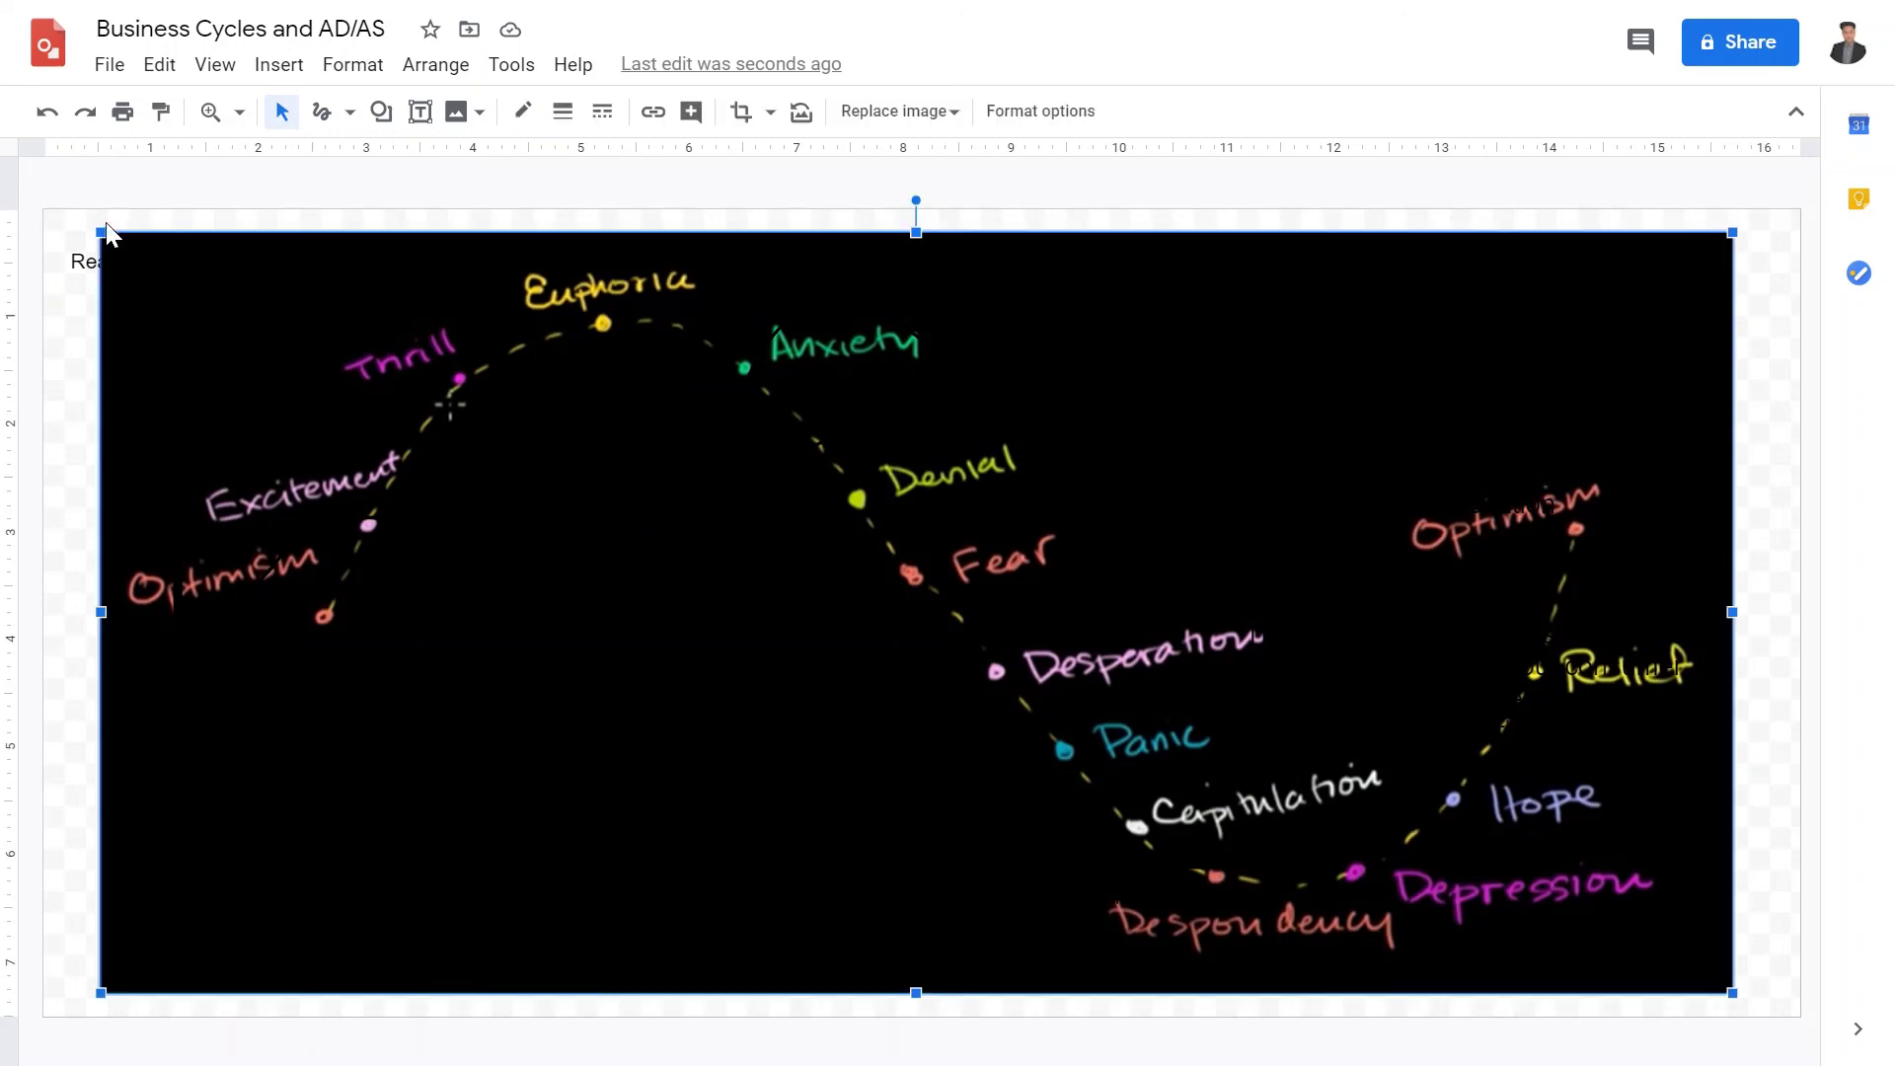
left_click_drag(106, 234, 1283, 795)
mouse_move(1481, 876)
left_mouse_down()
mouse_move(1185, 878)
mouse_move(1323, 849)
mouse_move(1459, 852)
left_mouse_up()
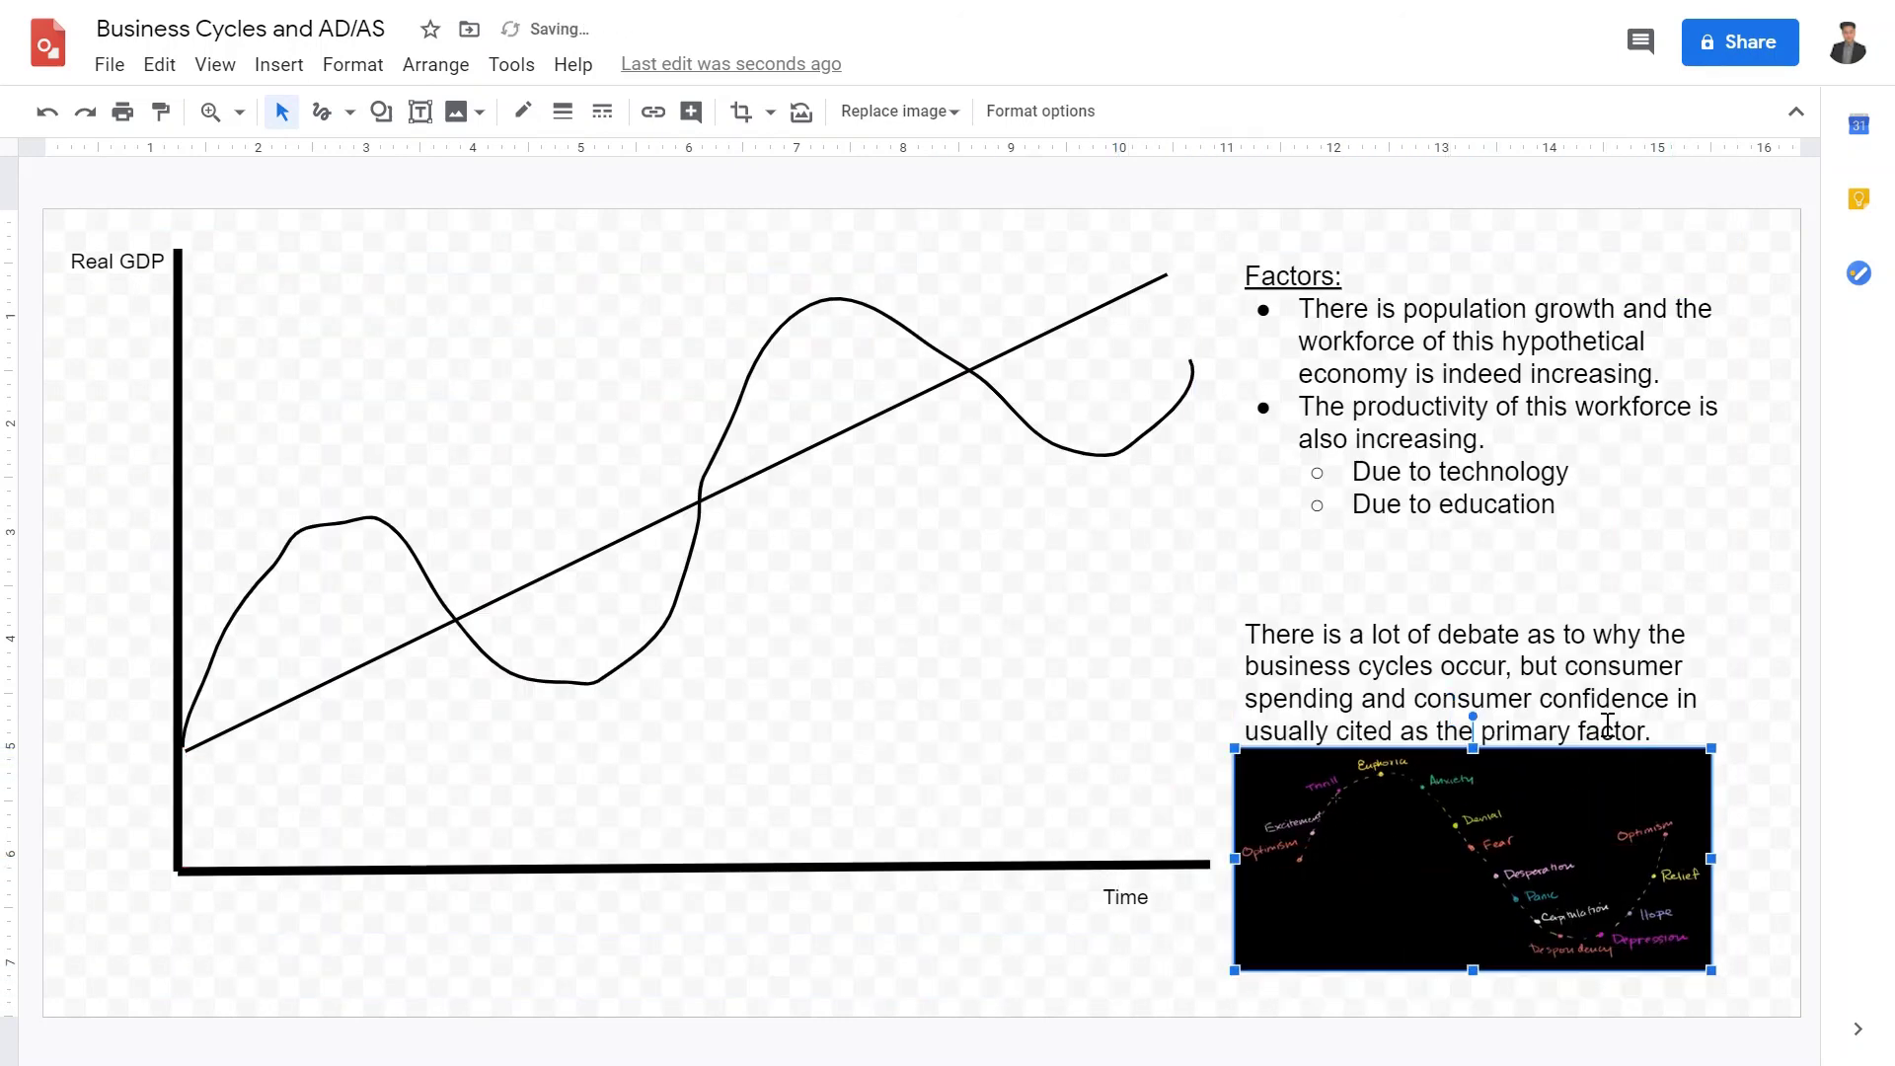
left_click(1767, 604)
left_click(1798, 578)
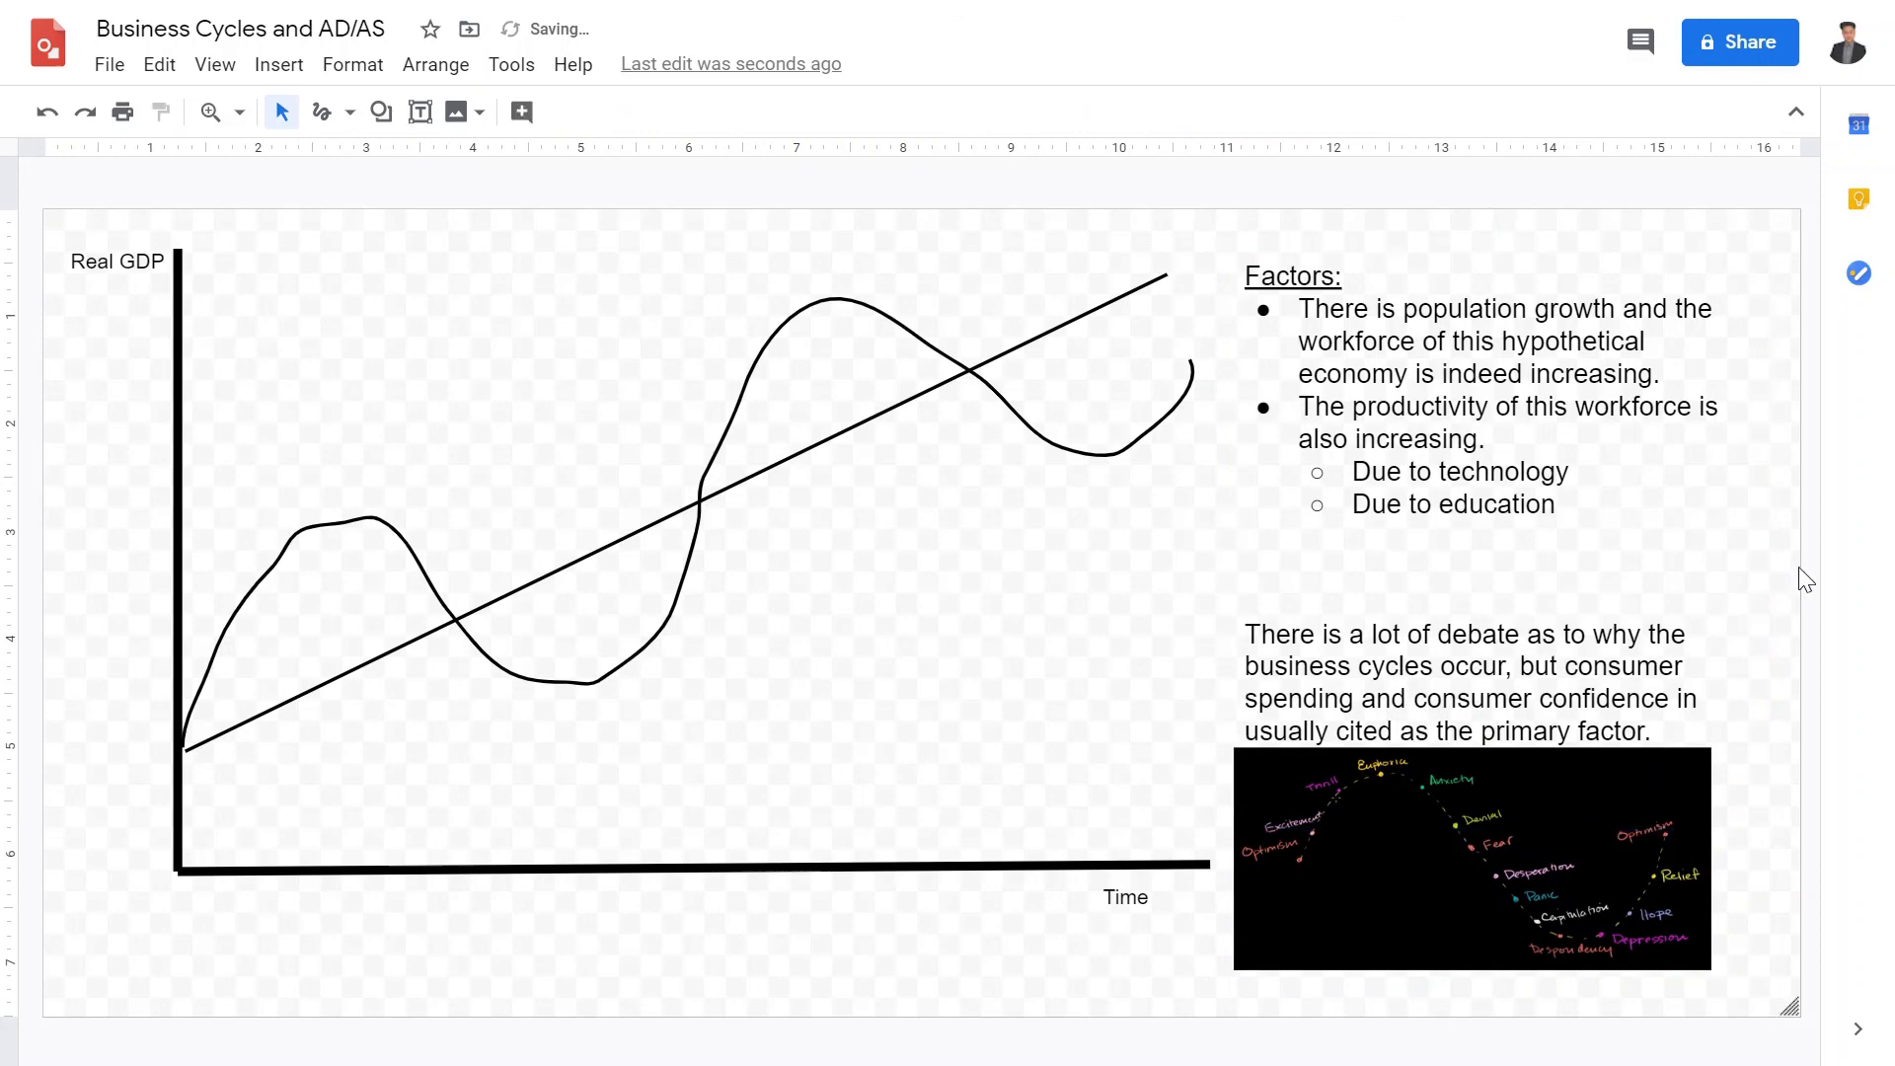